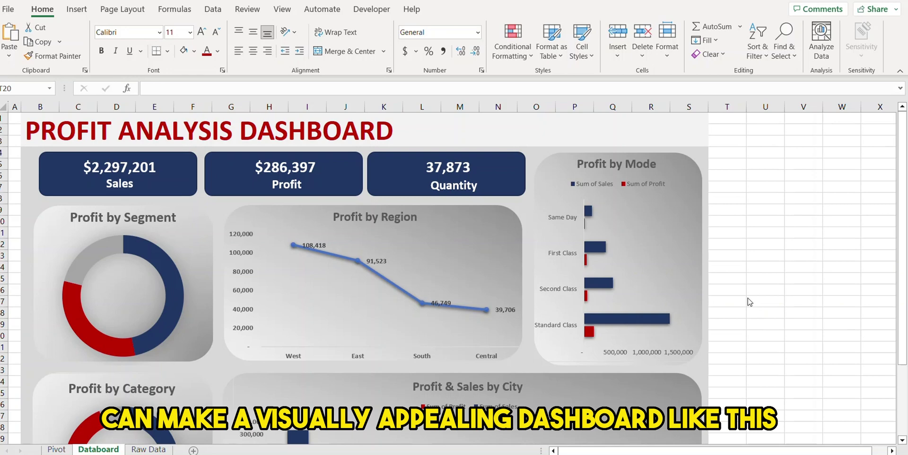
Step: Look over the finished Profit Analysis Dashboard from its KPI cards down to the lower charts
scroll(749, 302, down, 5)
scroll(747, 300, up, 5)
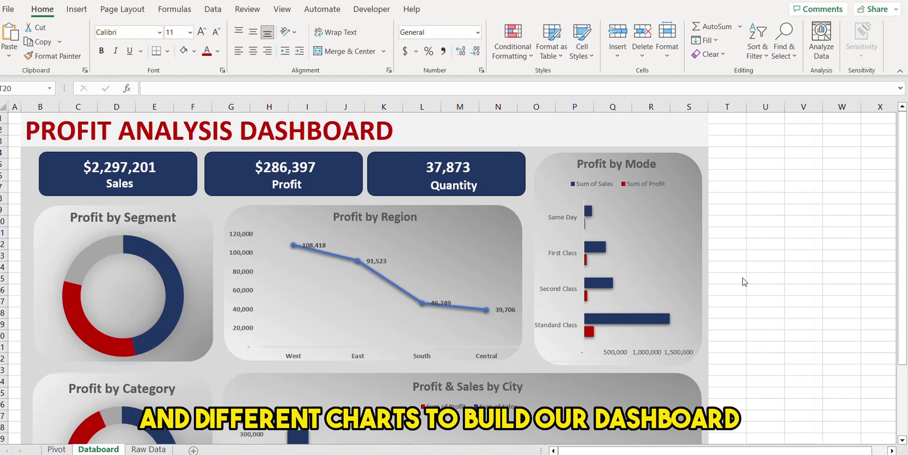
scroll(744, 282, down, 4)
scroll(744, 283, up, 4)
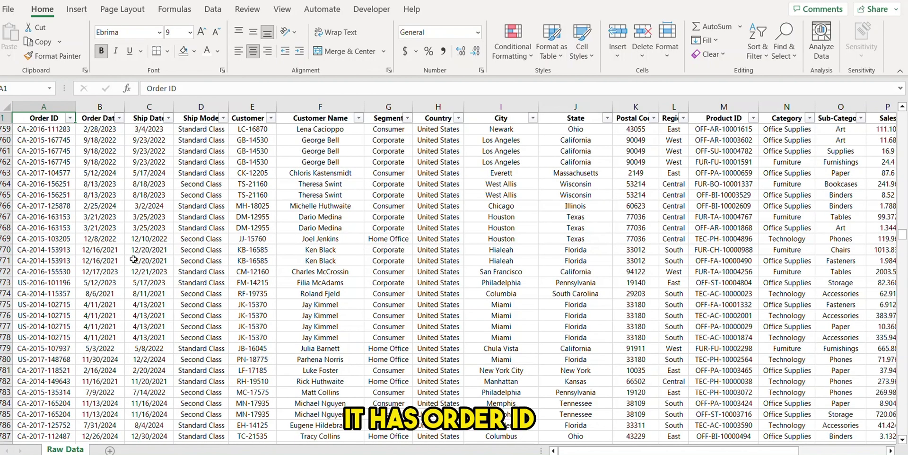
Step: Examine the Raw Data columns, from ship mode, customer and location fields through product details, quantity, discount and profit
click(151, 116)
click(201, 194)
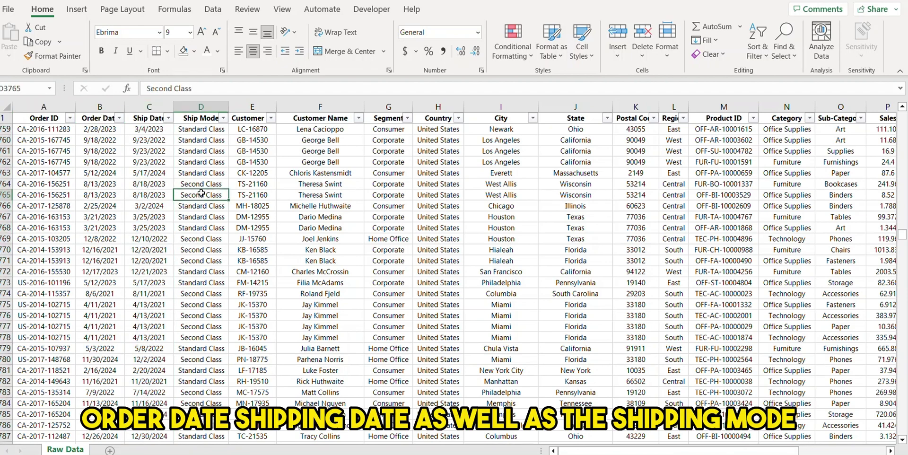
drag(252, 115, 428, 128)
click(494, 173)
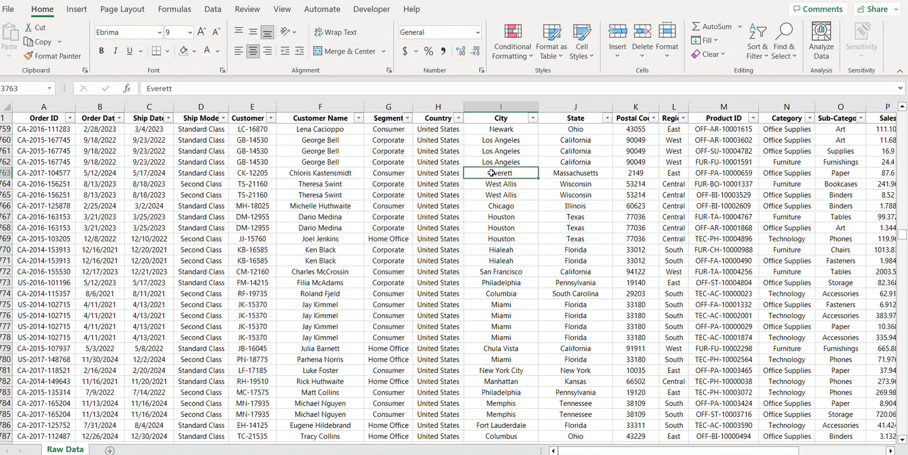
click(578, 184)
drag(677, 451, 761, 453)
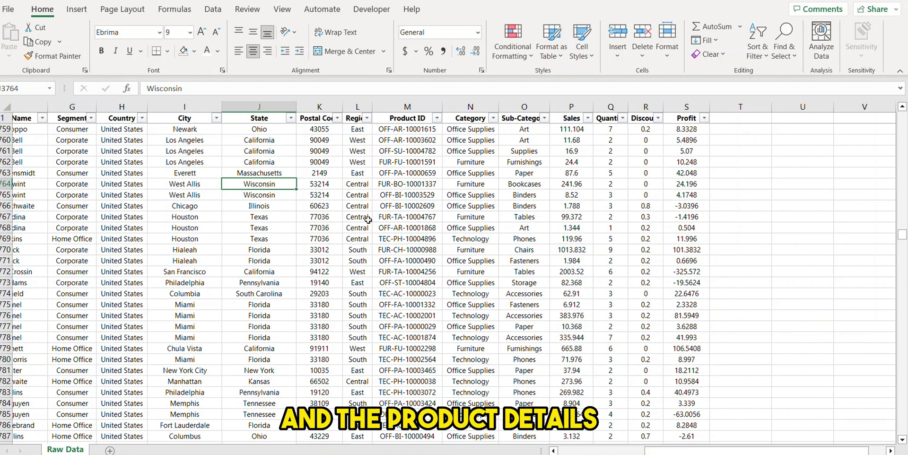
click(614, 142)
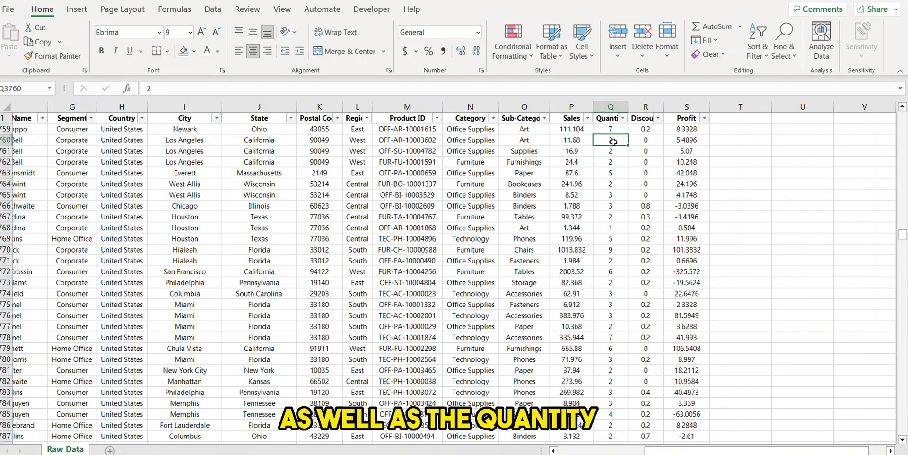
click(642, 162)
click(472, 304)
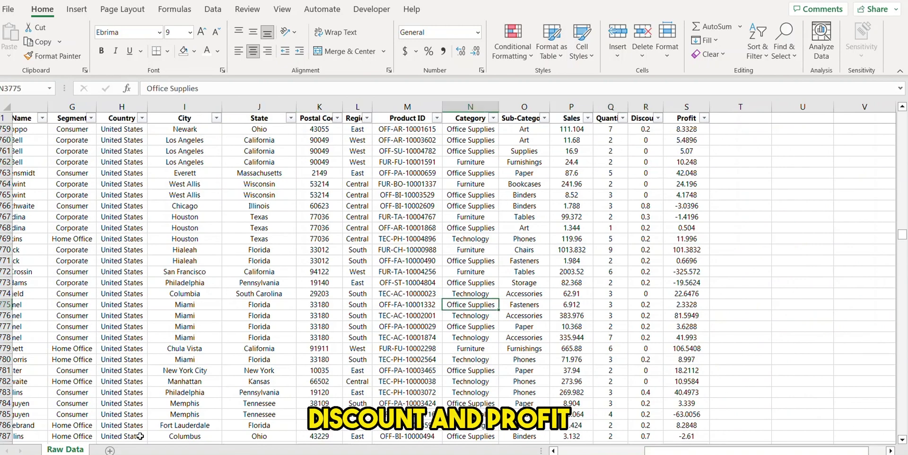
Step: Insert a PivotTable on a new worksheet from the full Raw Data range A1:S9995
click(184, 371)
key(Home)
key(ctrl+Up)
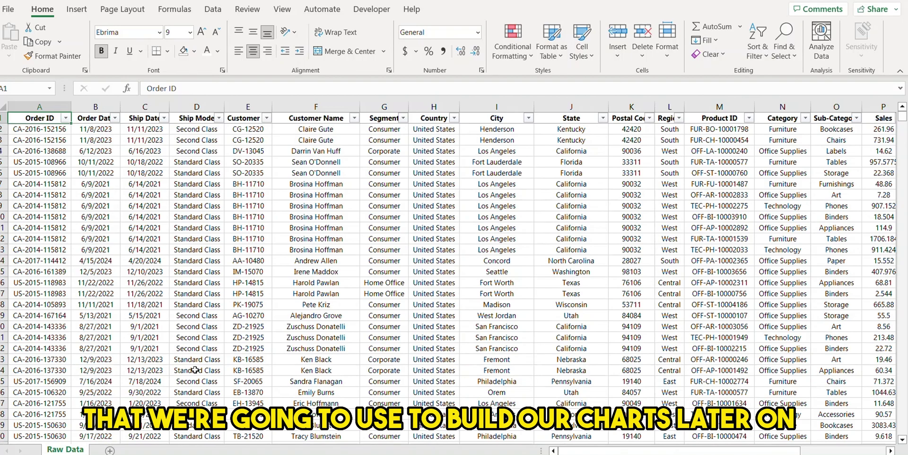
key(ctrl+shift+Down)
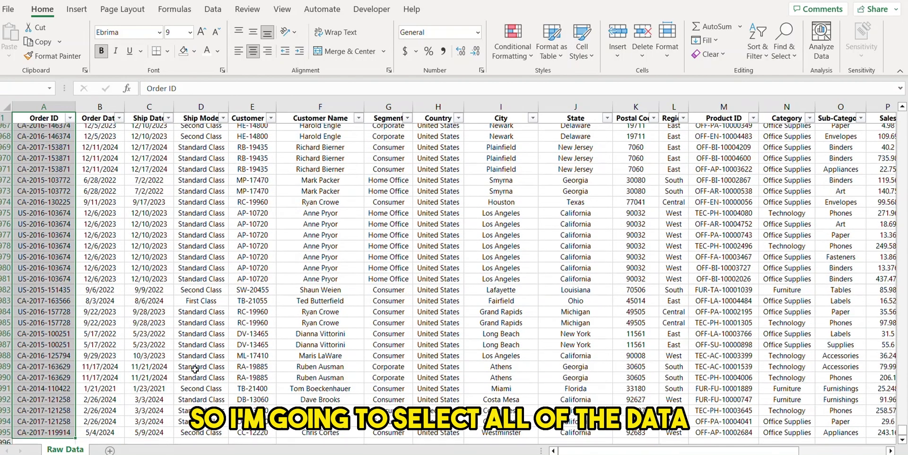
key(ctrl+shift+Right)
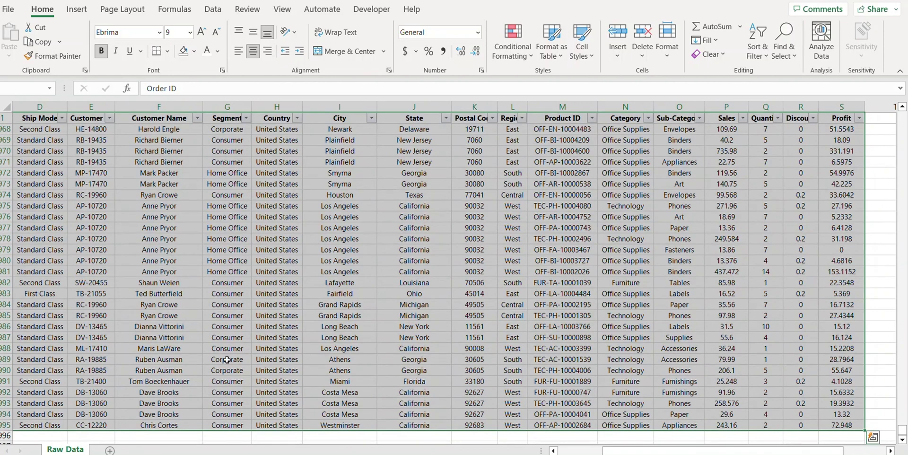
click(76, 9)
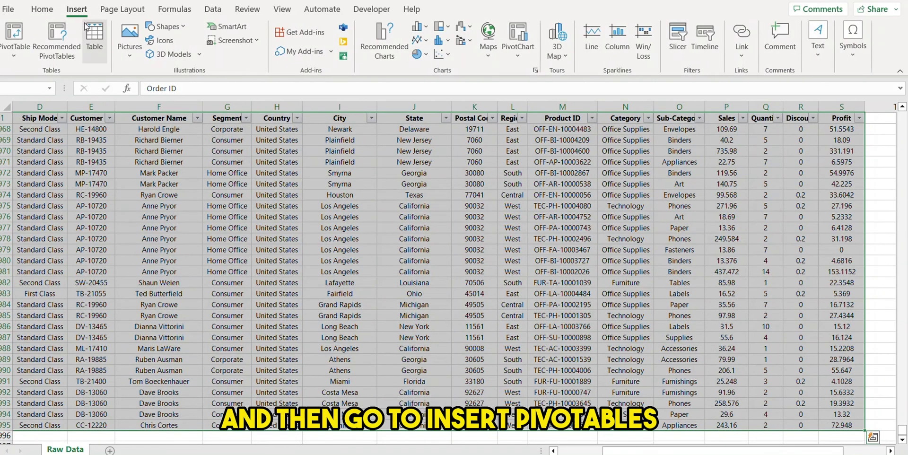
click(13, 53)
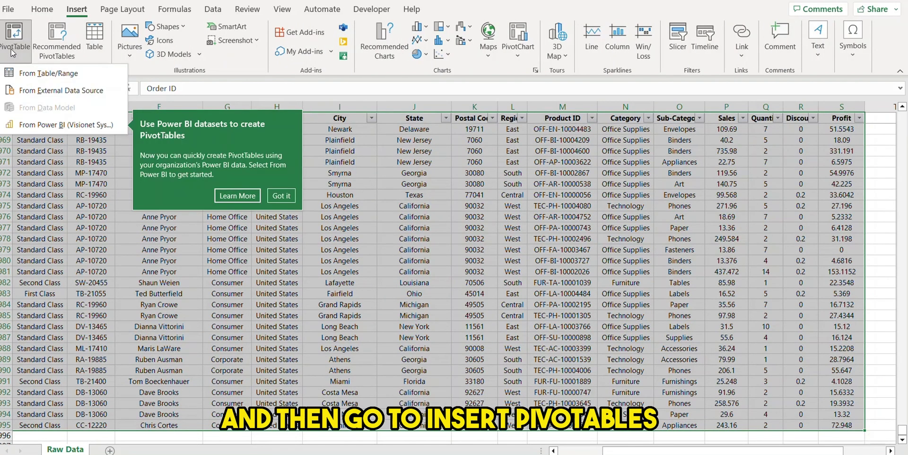
click(36, 74)
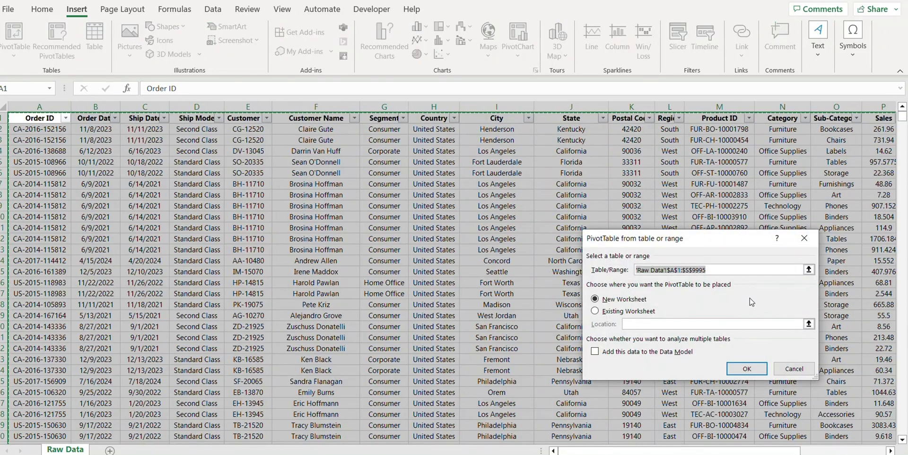
click(740, 370)
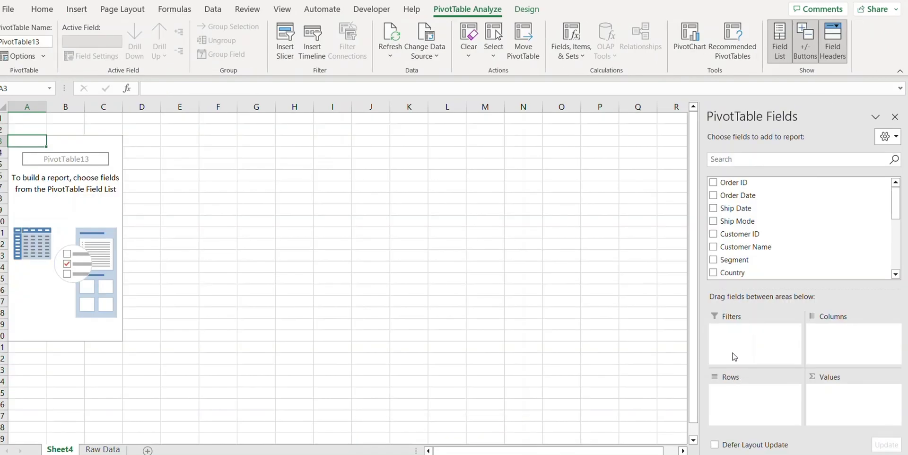
Step: Build the PivotTable with Segment as rows and the sum of Profit as values
scroll(782, 248, down, 5)
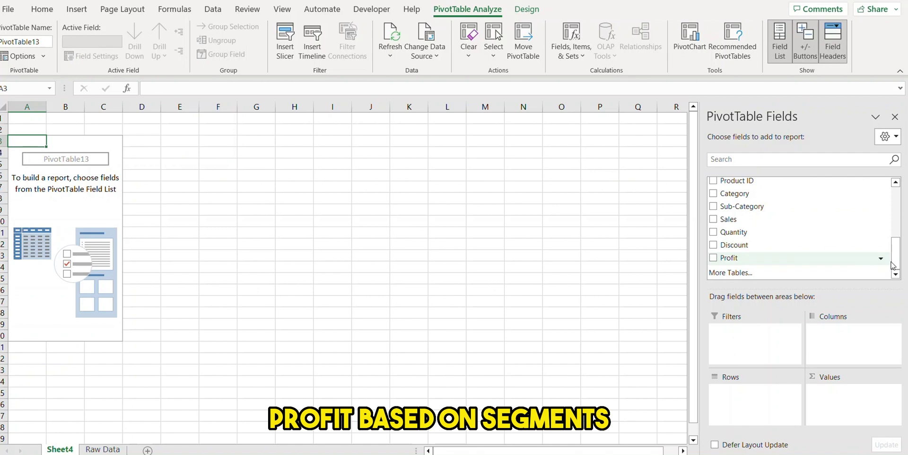
scroll(892, 264, up, 4)
drag(743, 229, 771, 403)
scroll(800, 234, down, 3)
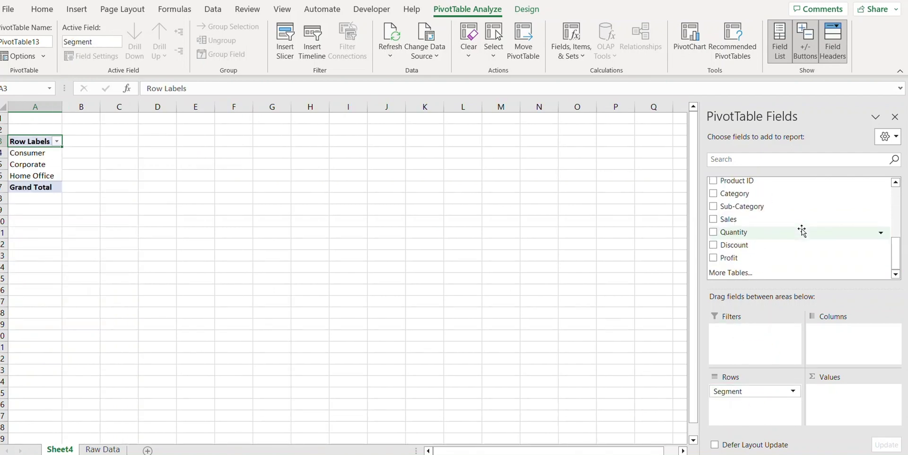
drag(754, 260, 854, 409)
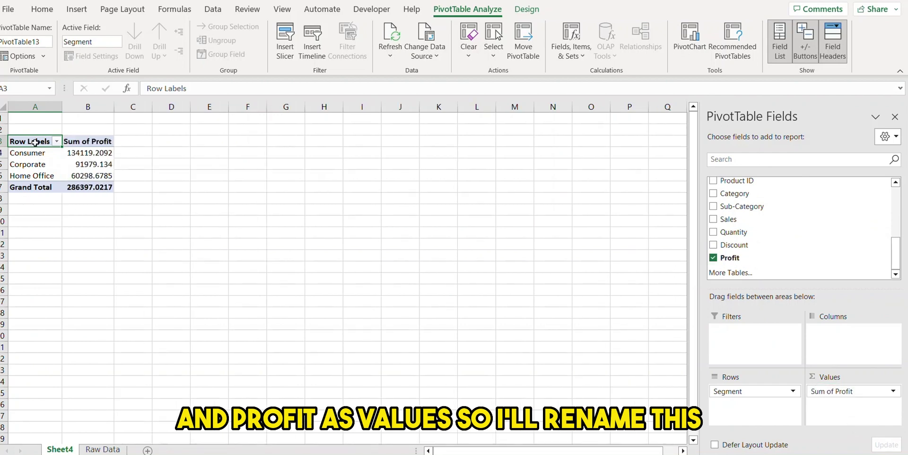
Step: Rename the PivotTable's Row Labels heading in A3 to Segment
drag(199, 88, 104, 90)
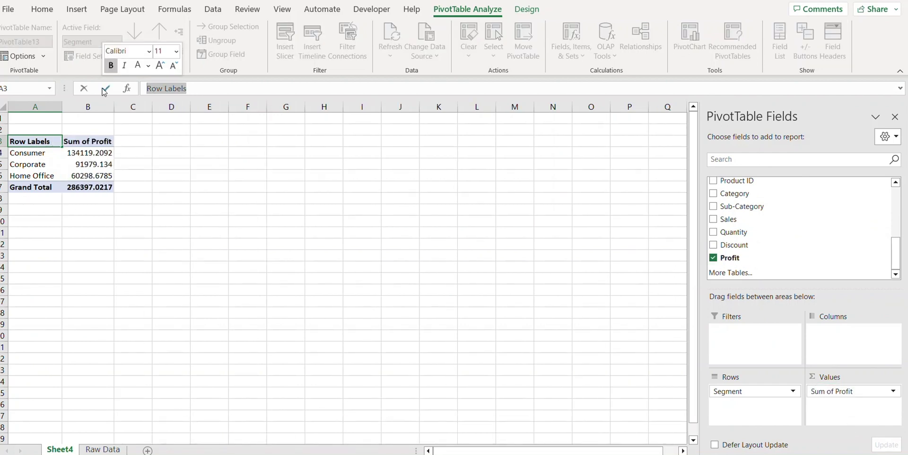
text(Segment)
key(Return)
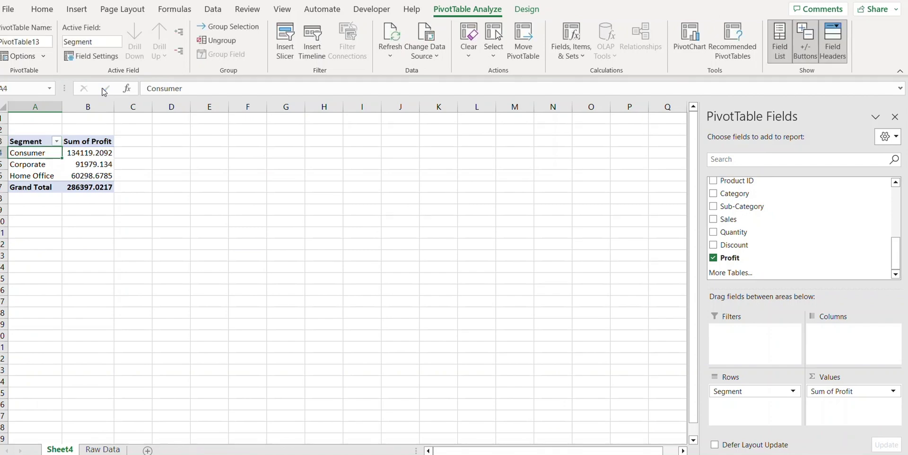
Step: Format the Sum of Profit values in B4:B7 with thousands separators and no decimals
key(Right)
key(shift+Down)
key(shift+Down)
key(shift+Down)
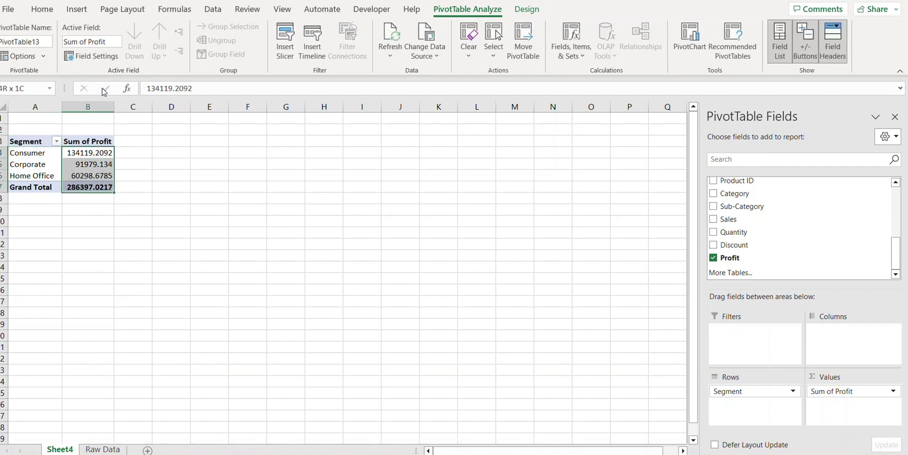
click(42, 9)
click(443, 51)
click(476, 51)
click(475, 51)
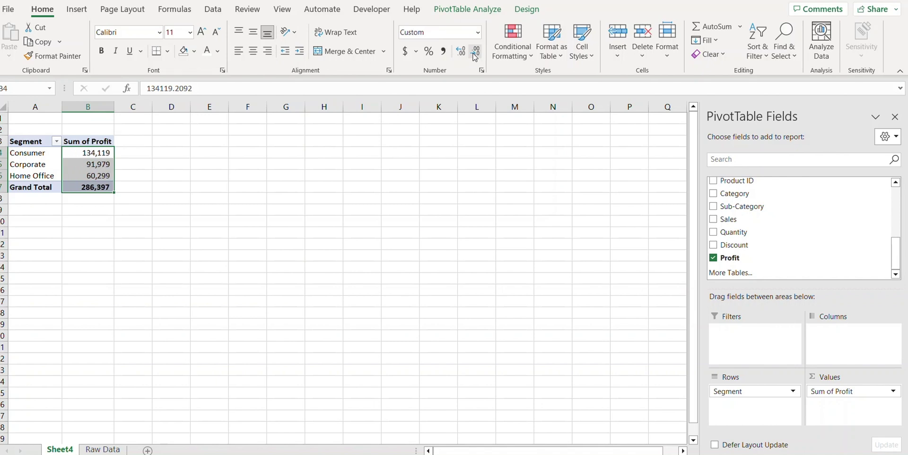
click(93, 177)
Step: Copy the Segment PivotTable and paste the duplicate at A9
drag(34, 144, 103, 189)
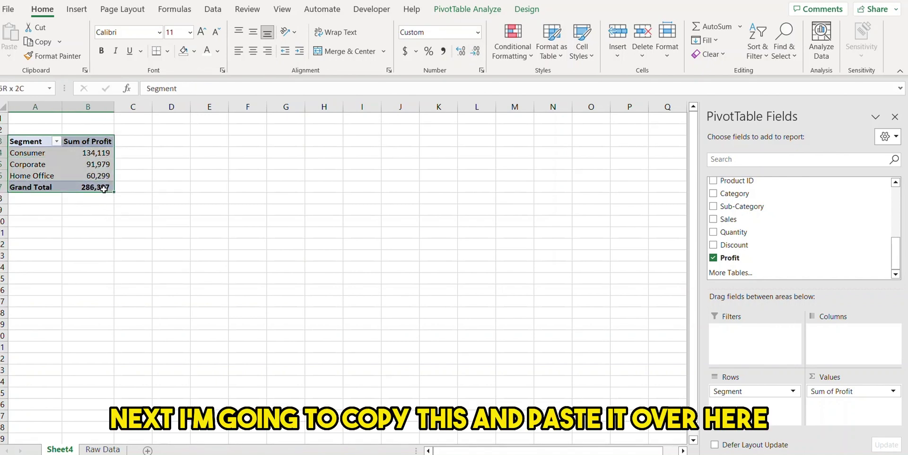
key(ctrl+c)
click(44, 210)
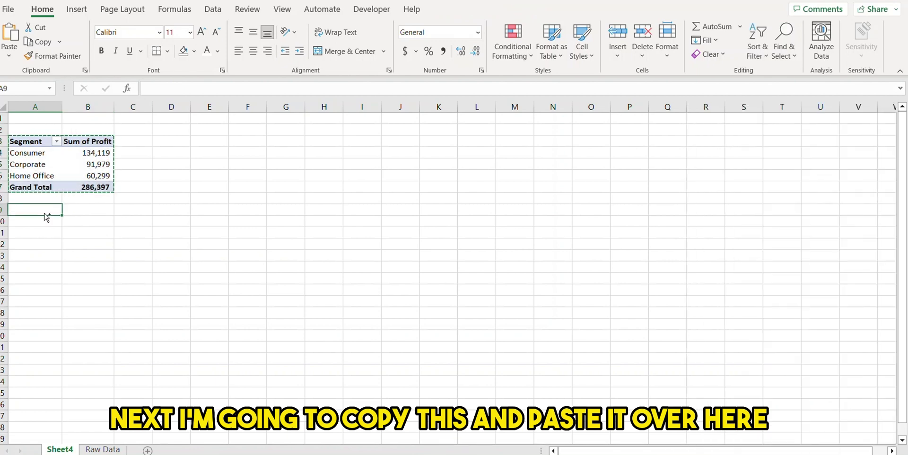
key(ctrl+v)
Step: Replace Segment with Category as the row field of the duplicated PivotTable at A9
drag(51, 242, 35, 221)
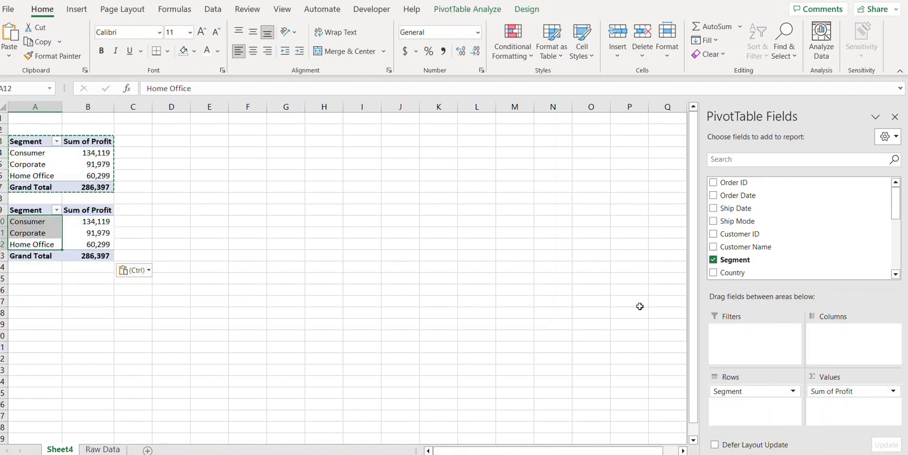
click(97, 232)
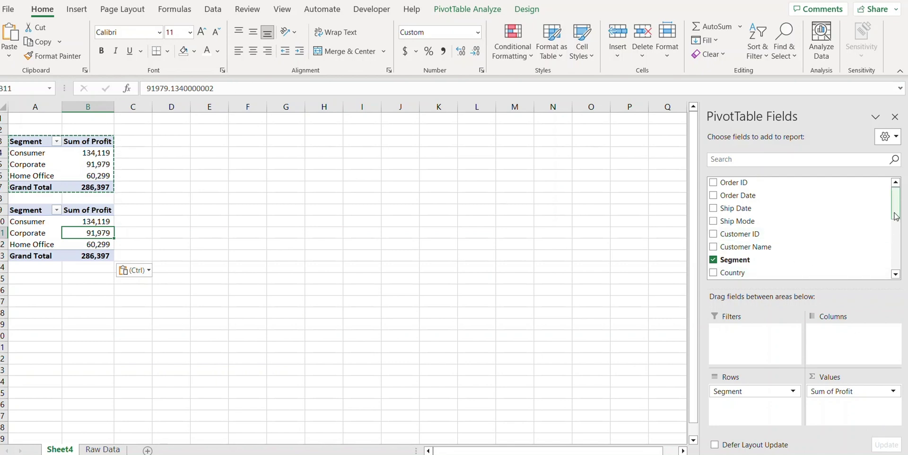
drag(895, 215, 896, 265)
drag(733, 203, 661, 352)
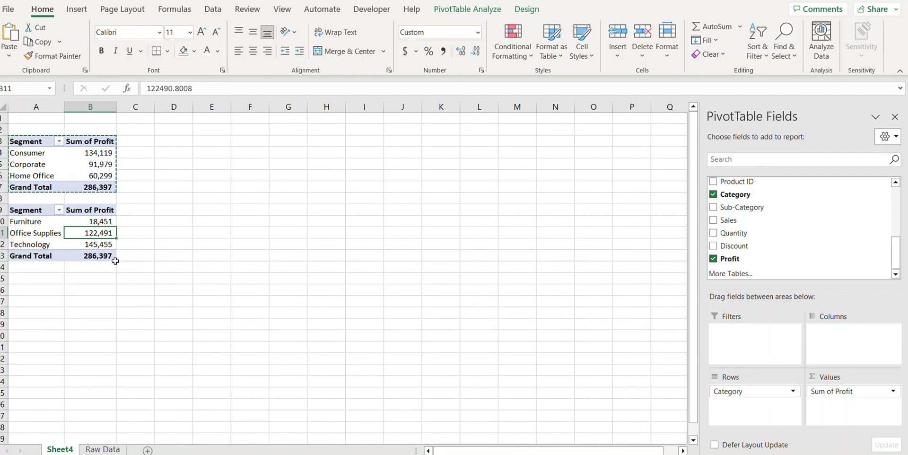
Step: Rename the second PivotTable's row heading in A9 to Category
click(36, 211)
drag(179, 89, 87, 90)
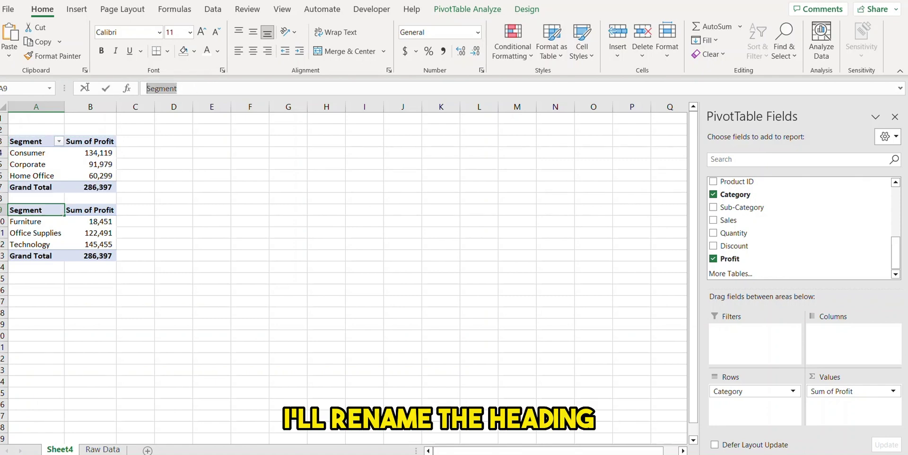
text(Category)
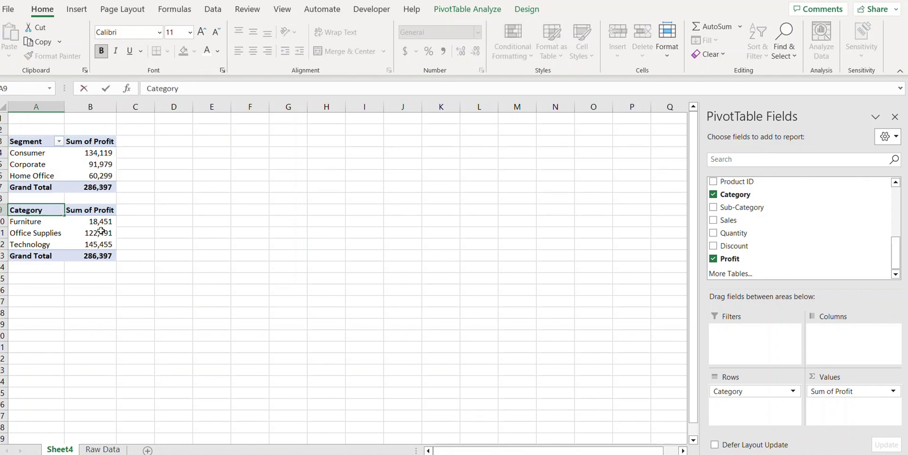
click(100, 231)
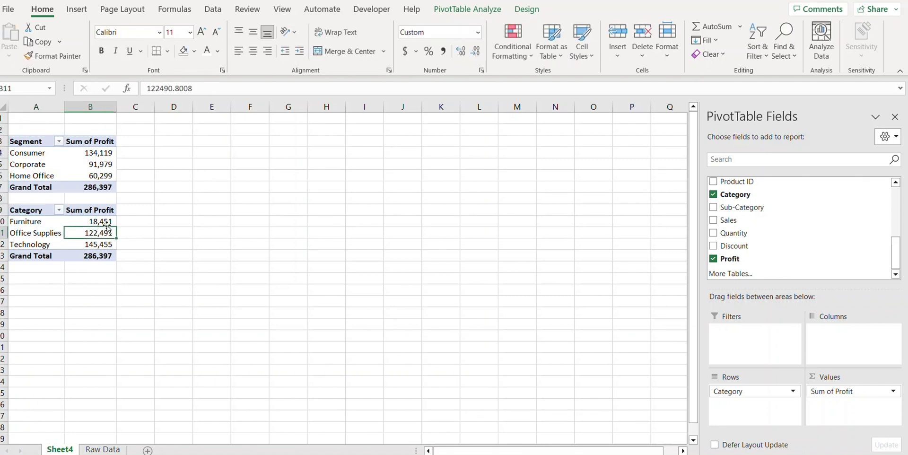
Step: Sort the Category PivotTable by Sum of Profit from largest to smallest
right_click(101, 232)
mouse_move(165, 101)
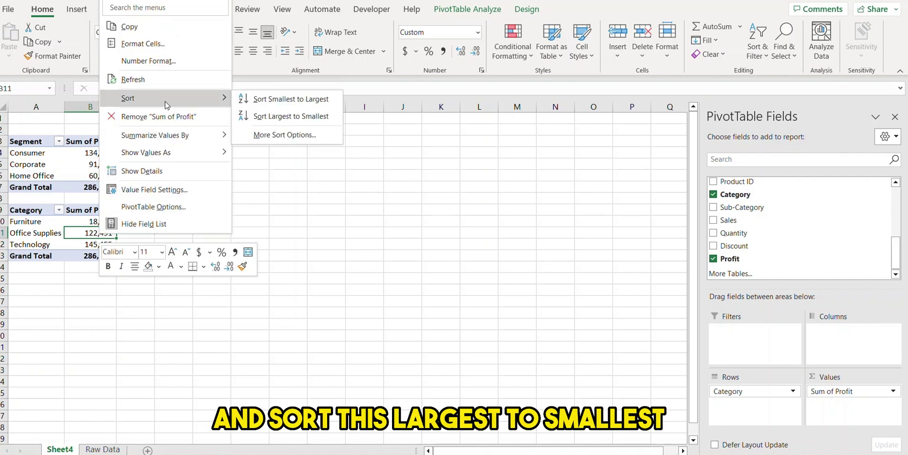
click(290, 118)
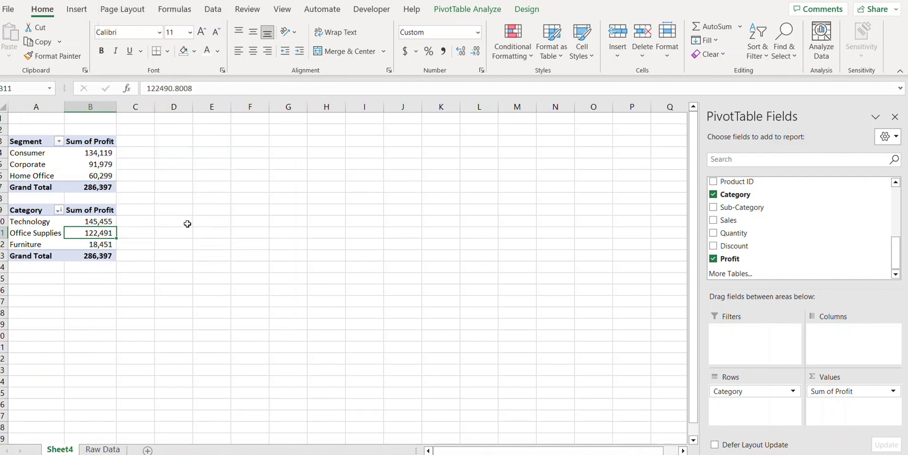
Step: Copy the Category PivotTable and paste the duplicate at A15
drag(29, 210, 96, 256)
key(ctrl+c)
click(31, 280)
key(ctrl+v)
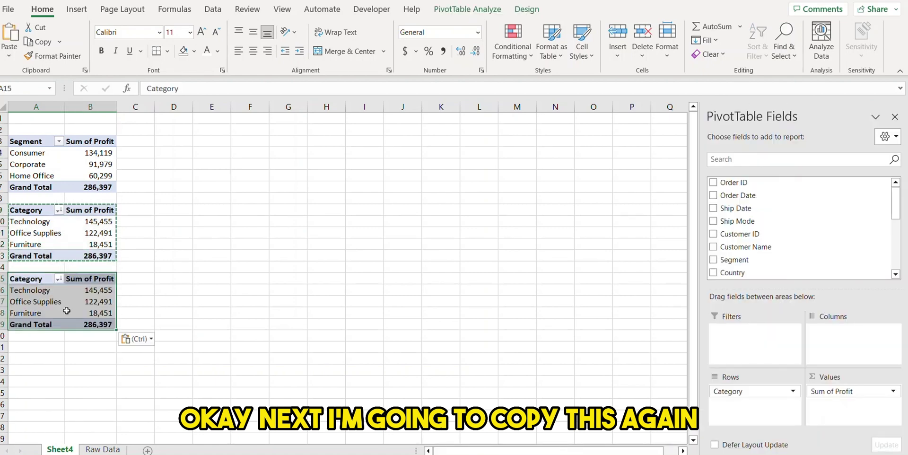
Step: Replace Category with Region as the row field of the PivotTable at A15
click(63, 301)
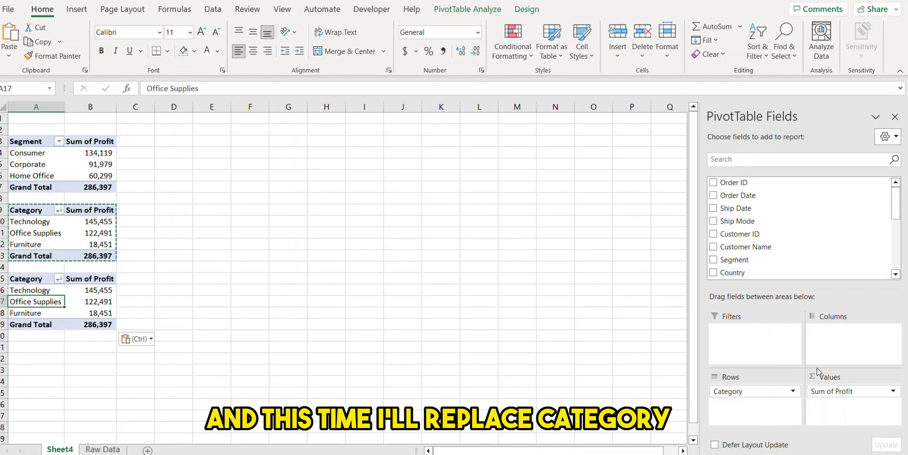
click(752, 392)
drag(752, 392, 810, 263)
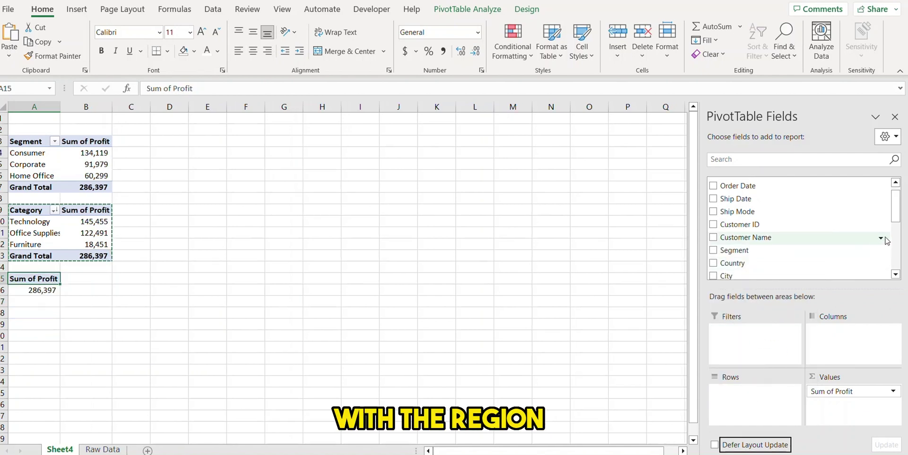
drag(896, 213, 898, 240)
drag(741, 230, 760, 406)
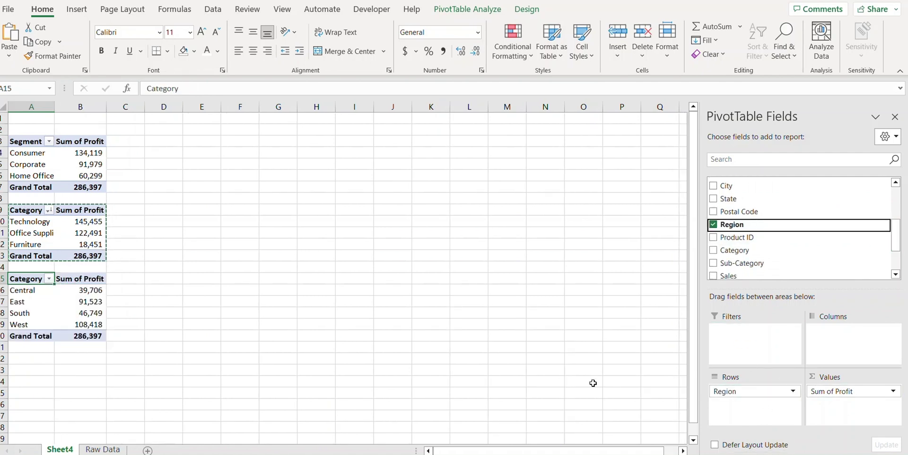
Step: Sort the Region PivotTable by Sum of Profit from largest to smallest
right_click(91, 313)
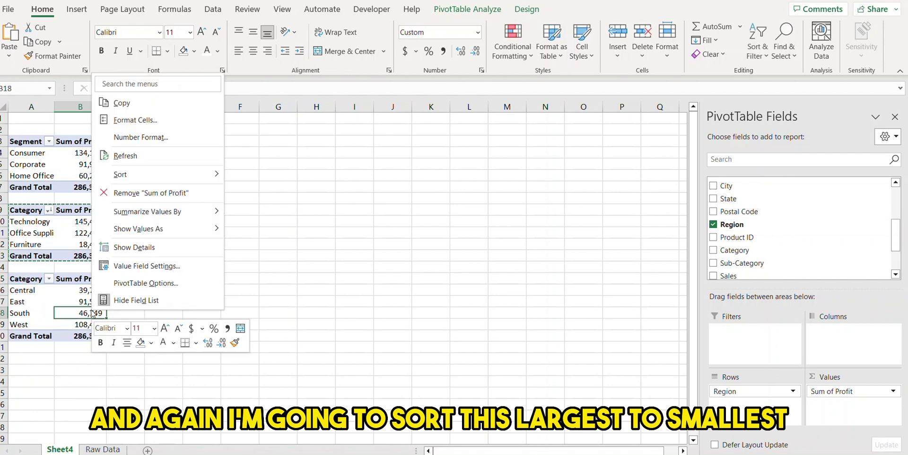
mouse_move(161, 178)
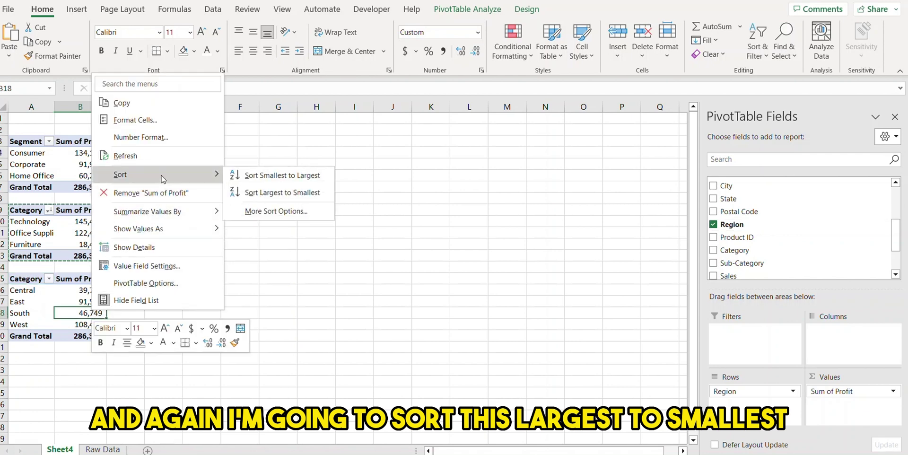
click(266, 194)
click(233, 261)
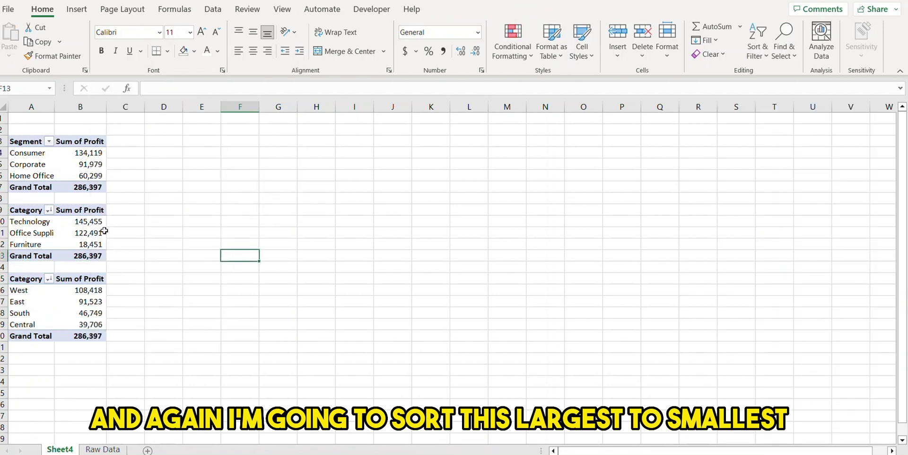
drag(21, 142, 89, 177)
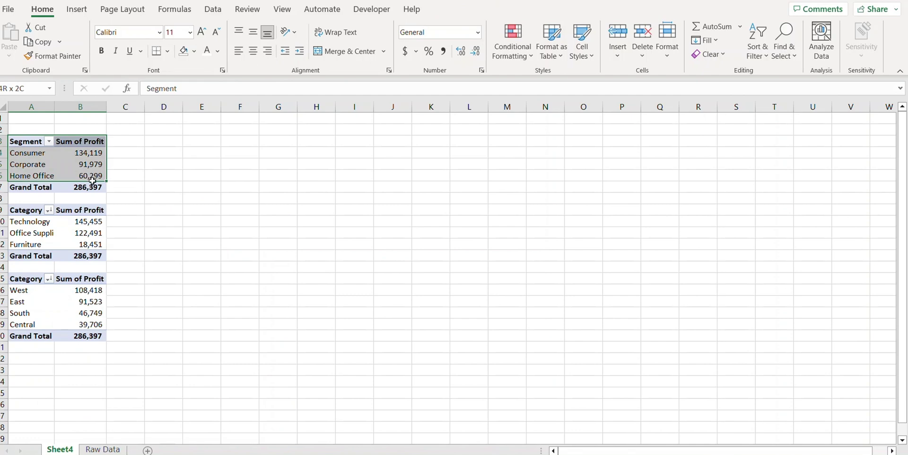
Step: Rename the third PivotTable's row heading in A15 to Region
click(34, 280)
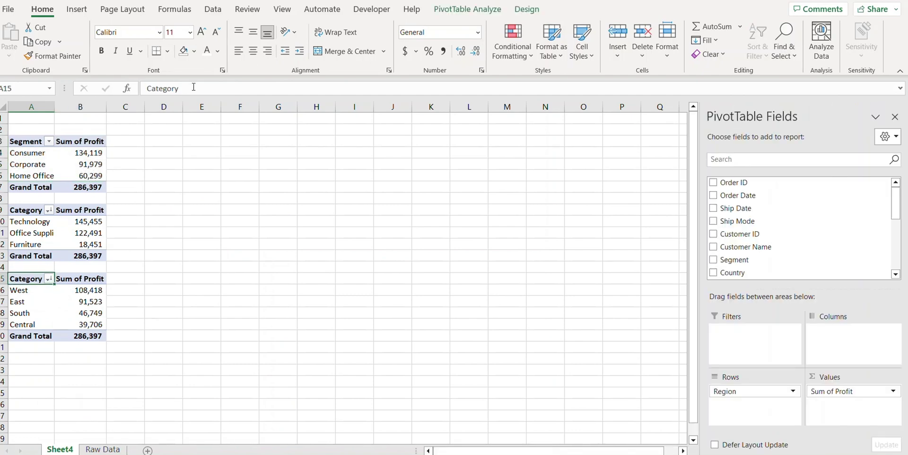
double_click(193, 87)
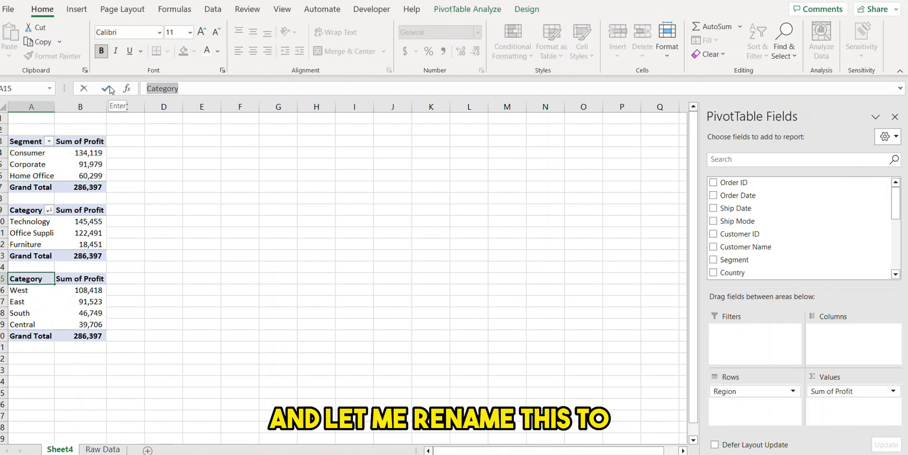
key(BackSpace)
text(Region)
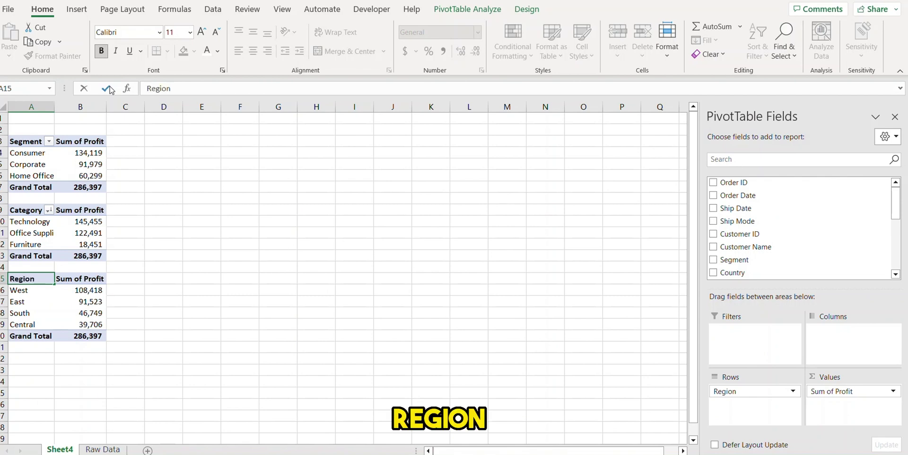
key(Tab)
click(185, 186)
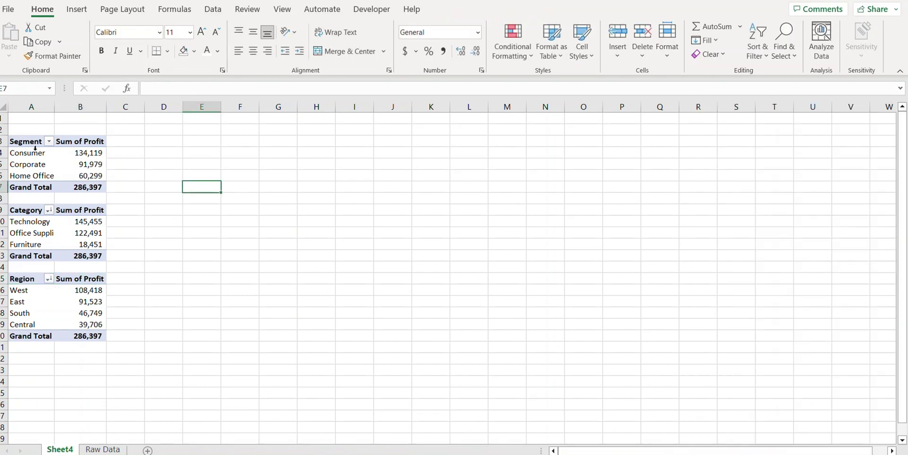
Step: Copy the whole Segment PivotTable and paste the duplicate at D3
drag(33, 143, 86, 189)
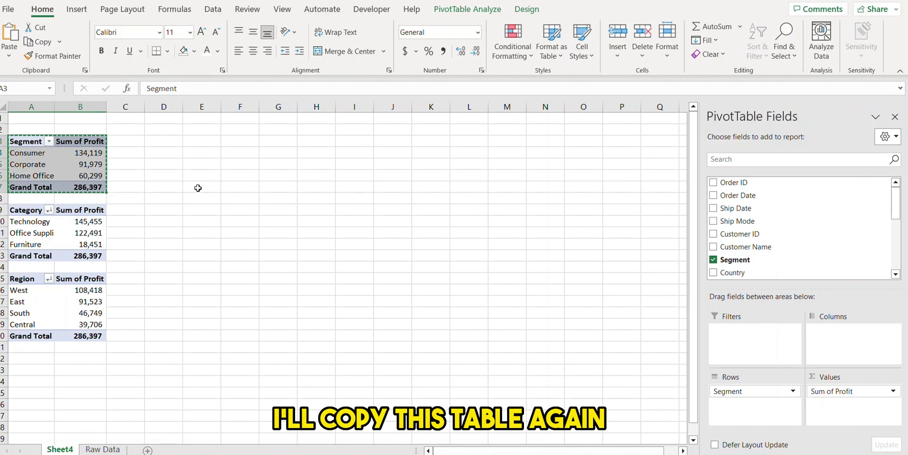
click(165, 142)
key(ctrl+v)
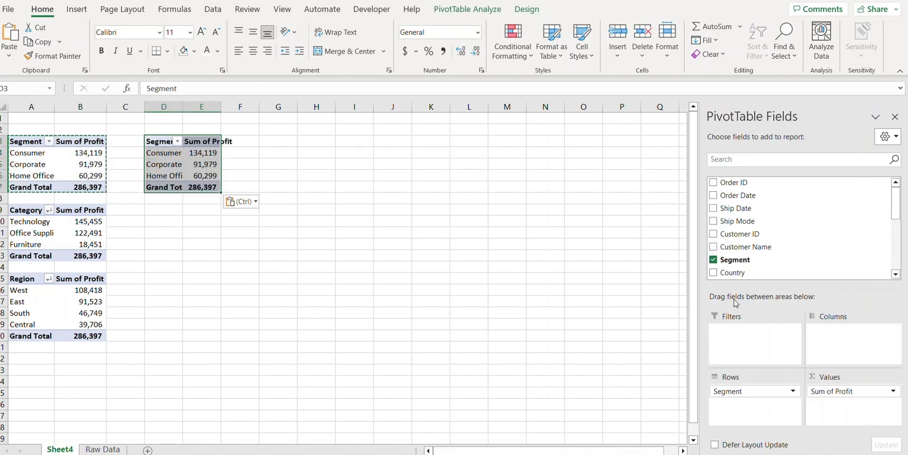
Step: Replace Segment with City as the row field of the PivotTable at D3 and add Sum of Sales to its values
scroll(802, 246, down, 3)
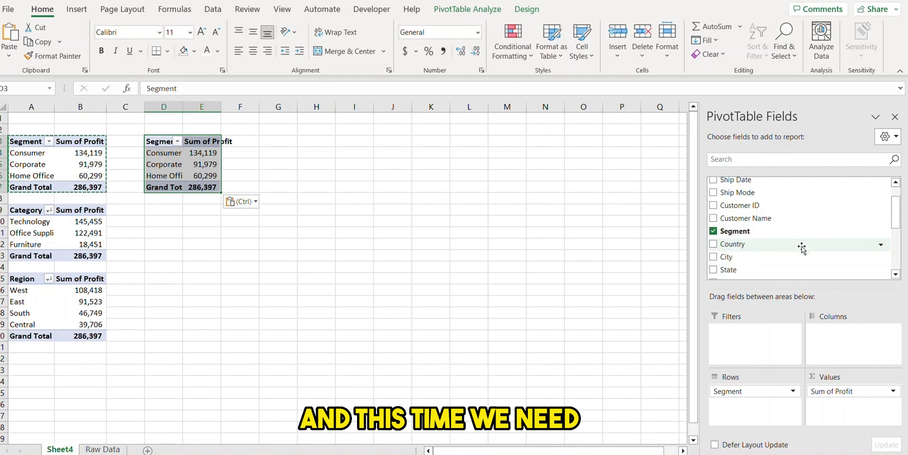
drag(727, 240, 768, 266)
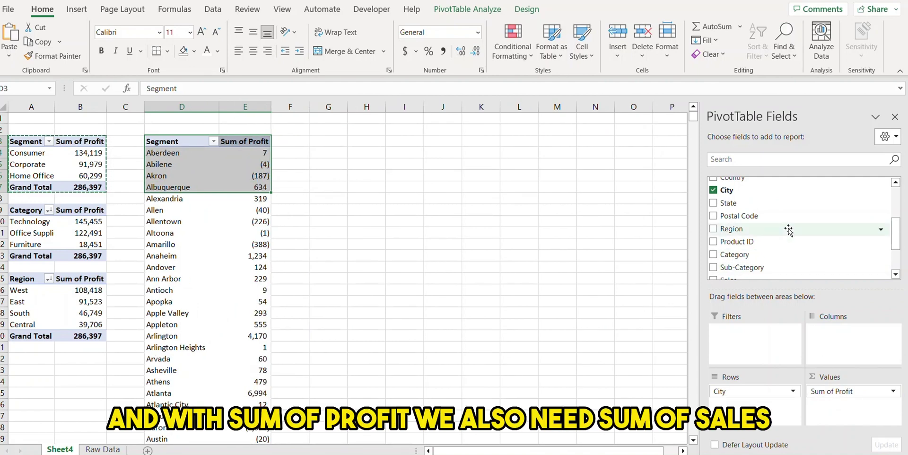
scroll(789, 230, down, 2)
mouse_move(788, 230)
mouse_down()
mouse_move(762, 230)
mouse_move(778, 296)
mouse_move(851, 415)
mouse_up()
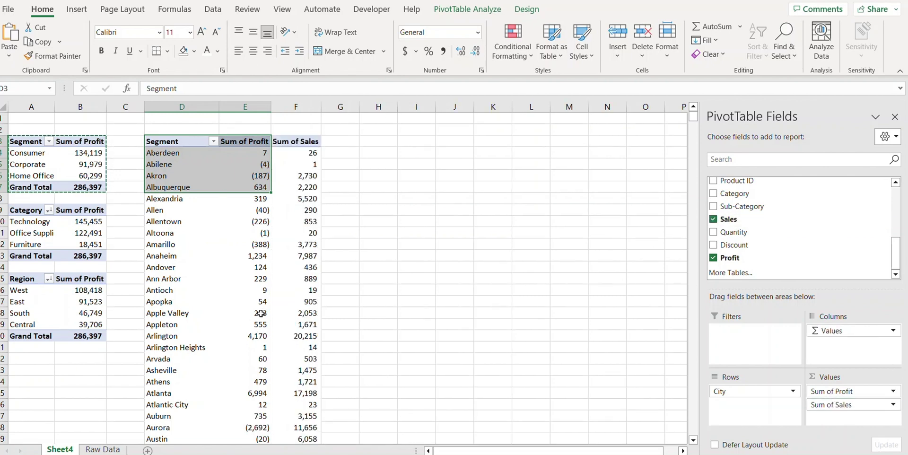
Step: Sort the City PivotTable by Sum of Sales from largest to smallest
click(252, 265)
click(256, 221)
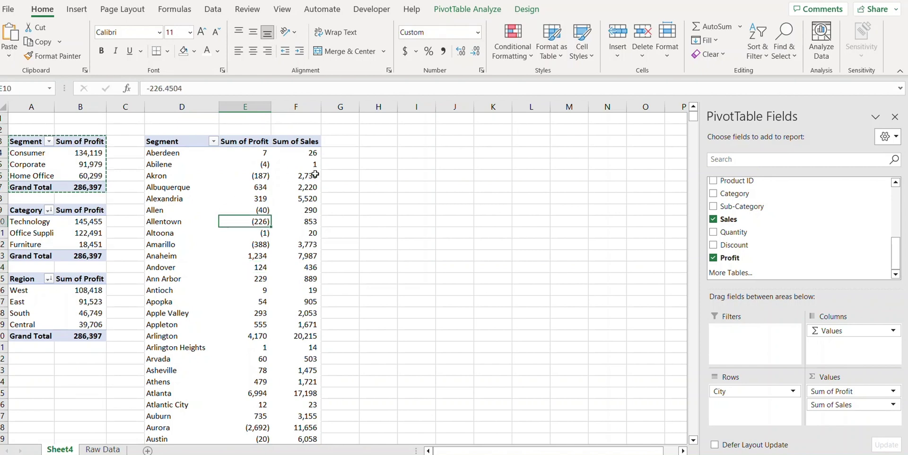
right_click(306, 176)
mouse_move(366, 280)
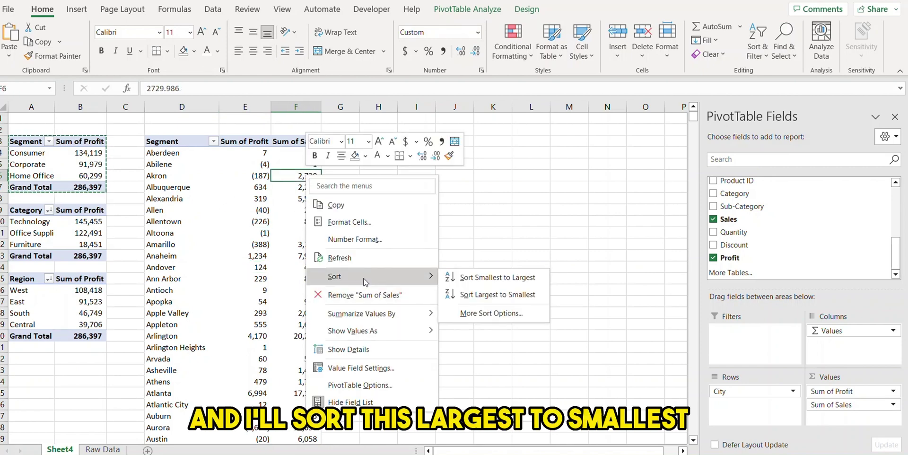
click(469, 301)
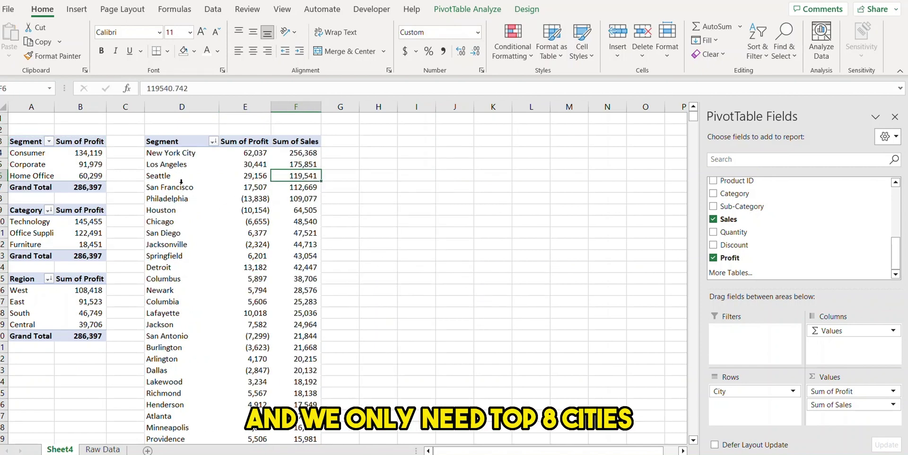
Step: Filter the City PivotTable to the top 8 items by Sum of Sales
click(187, 152)
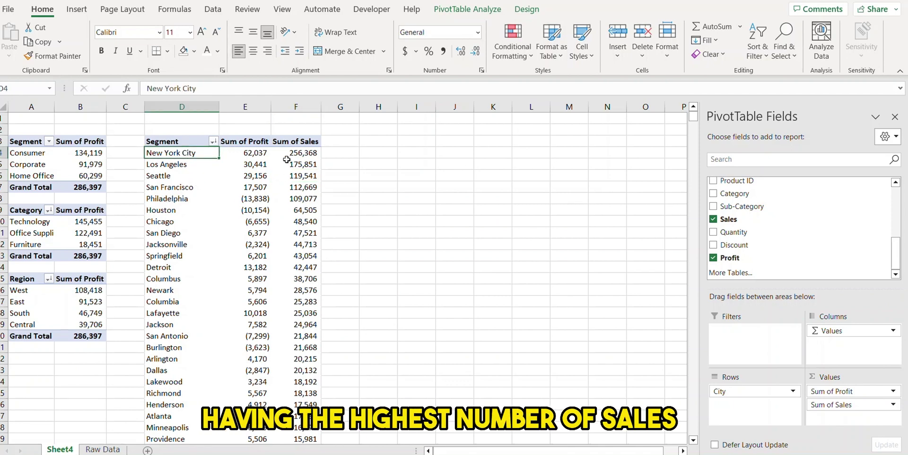
click(213, 142)
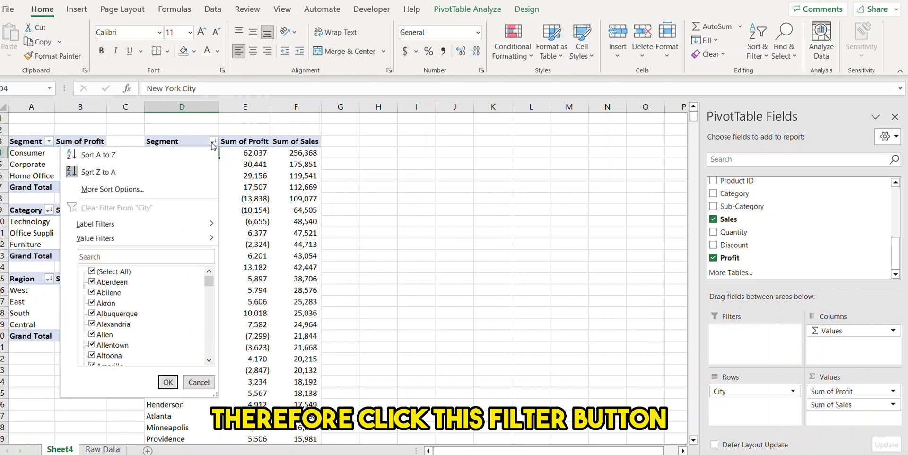
mouse_move(127, 242)
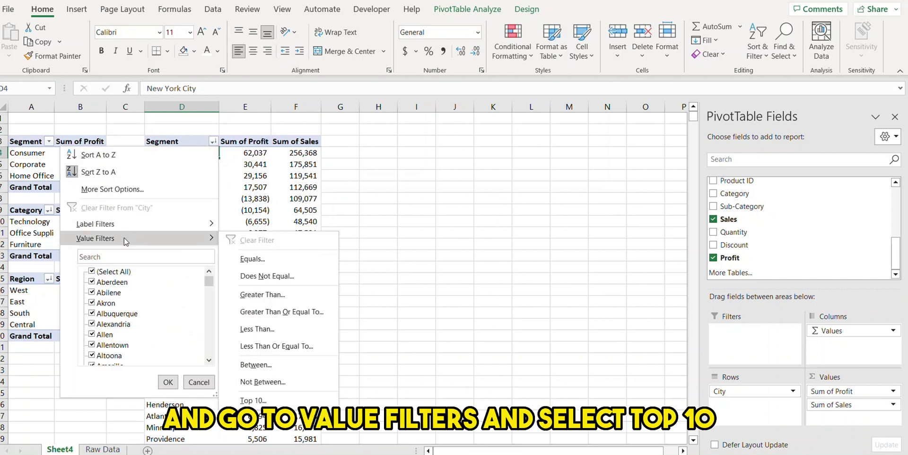
click(253, 401)
drag(667, 250, 292, 220)
click(316, 251)
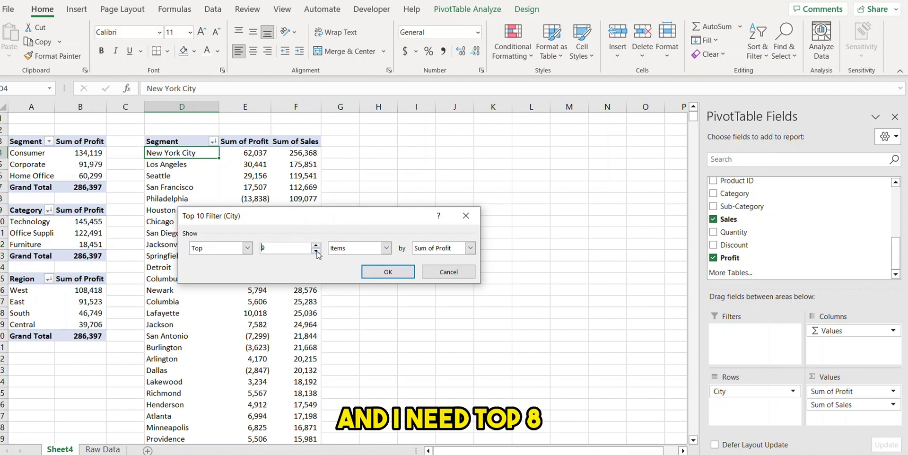
click(471, 248)
click(440, 264)
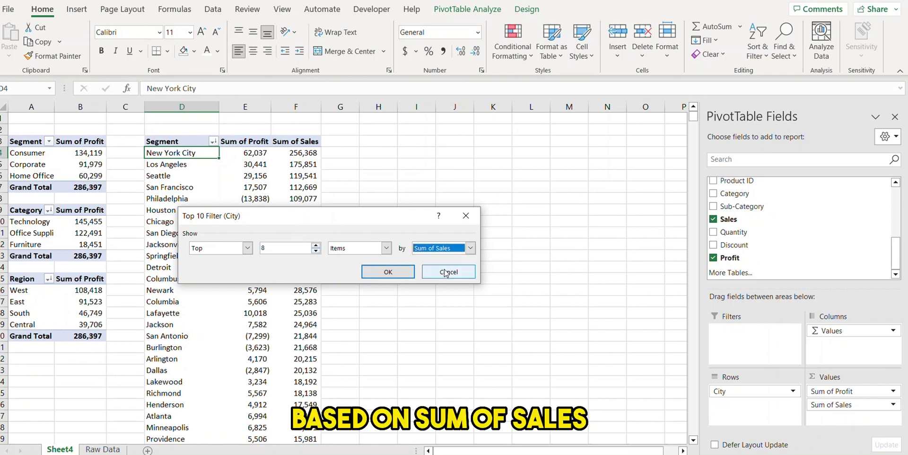
click(387, 272)
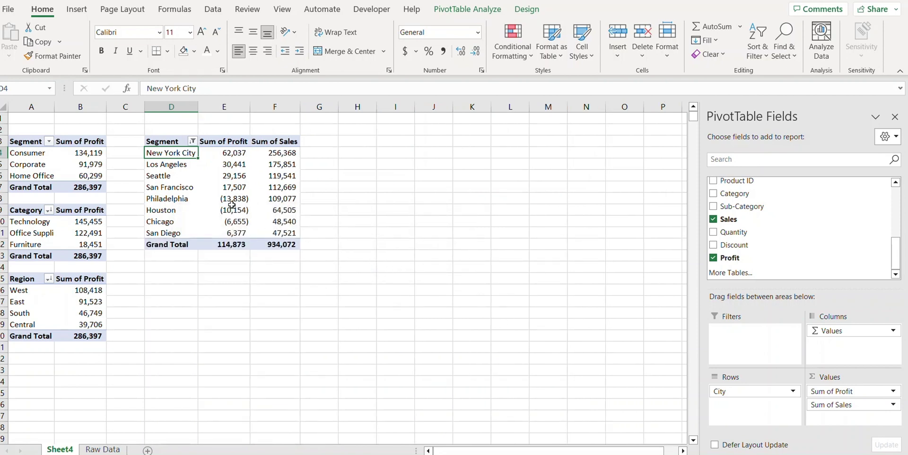
drag(179, 153, 168, 233)
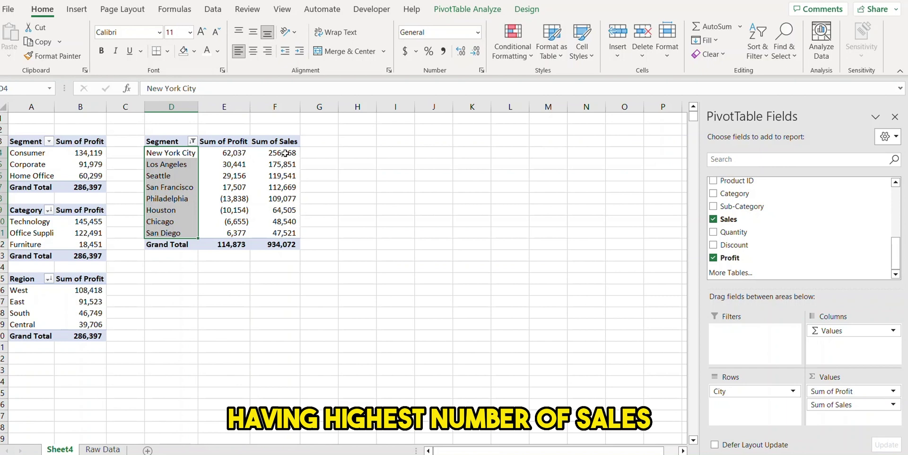
click(286, 186)
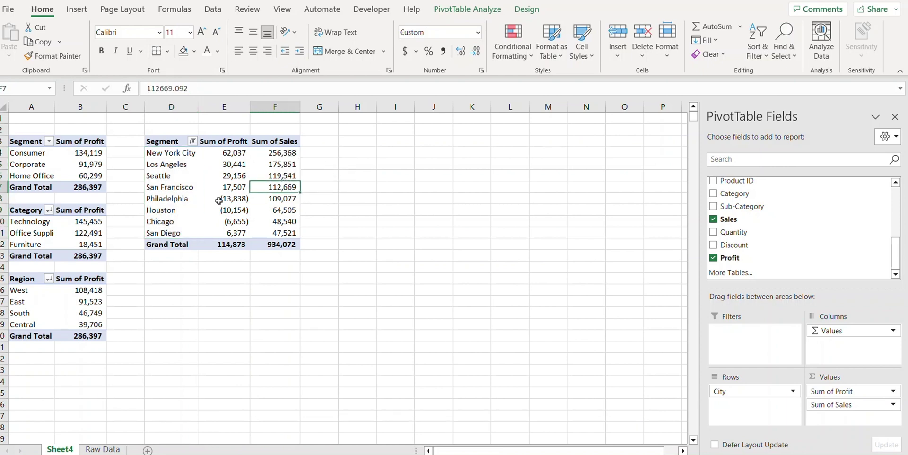
Step: Copy the City PivotTable and paste the duplicate at D15
drag(164, 142, 289, 244)
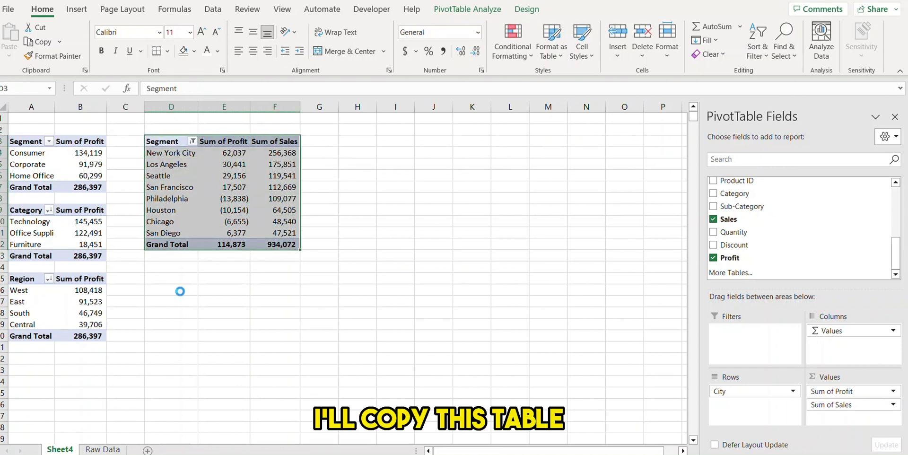
key(ctrl+c)
click(178, 281)
key(ctrl+v)
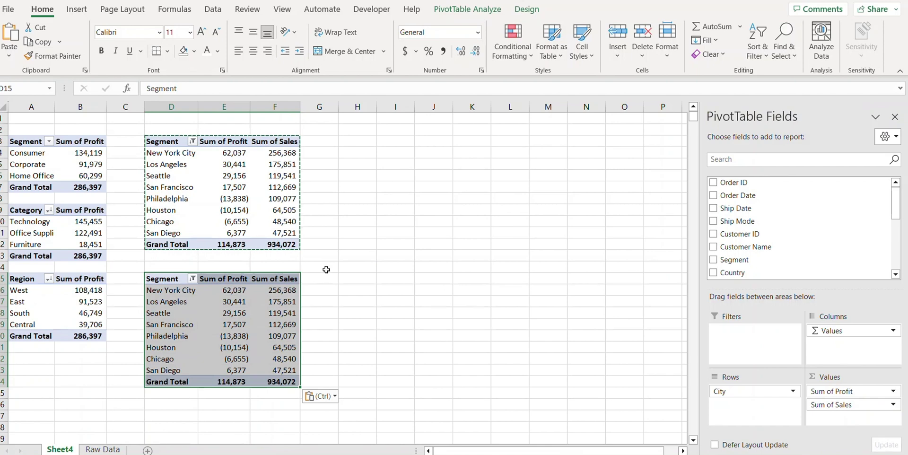
Step: Rename the upper city PivotTable's row heading in D3 to City
click(166, 142)
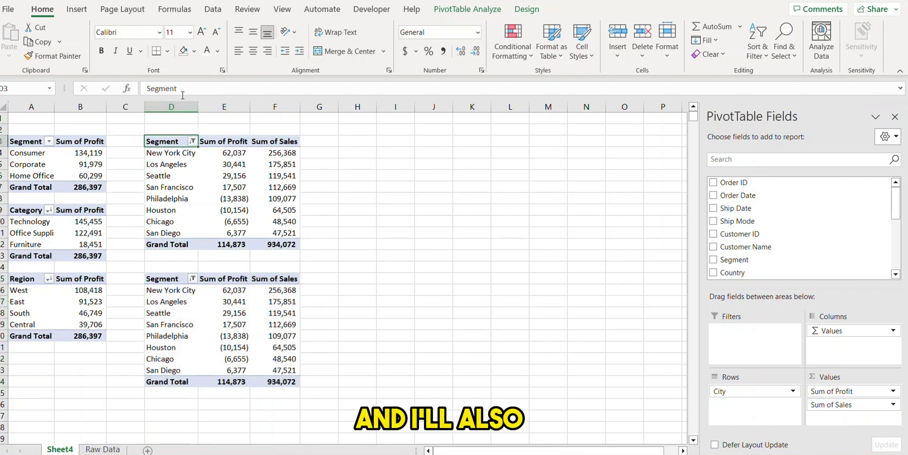
drag(179, 88, 126, 88)
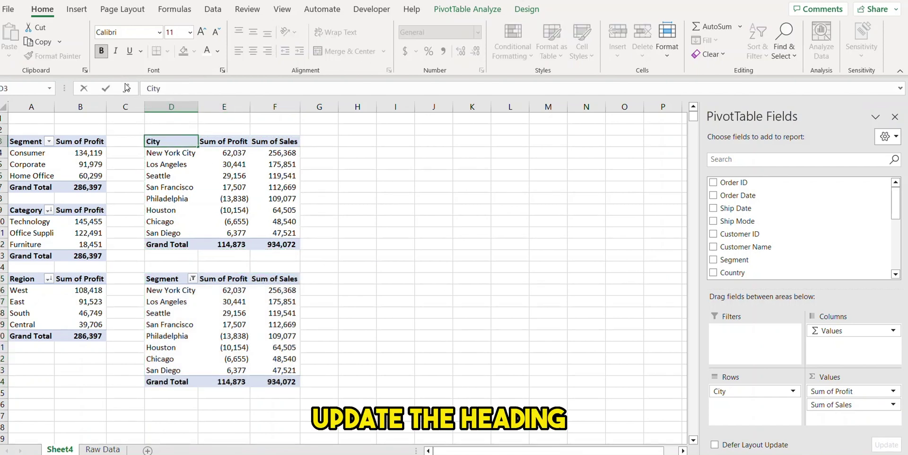
text(y)
key(Return)
Step: Replace City with Ship Mode as the row field of the PivotTable at D15
click(170, 284)
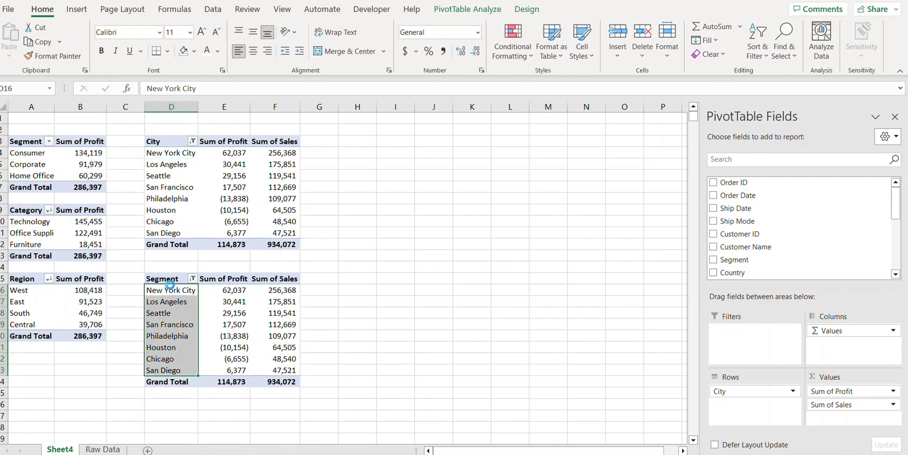
ctrl+click(175, 309)
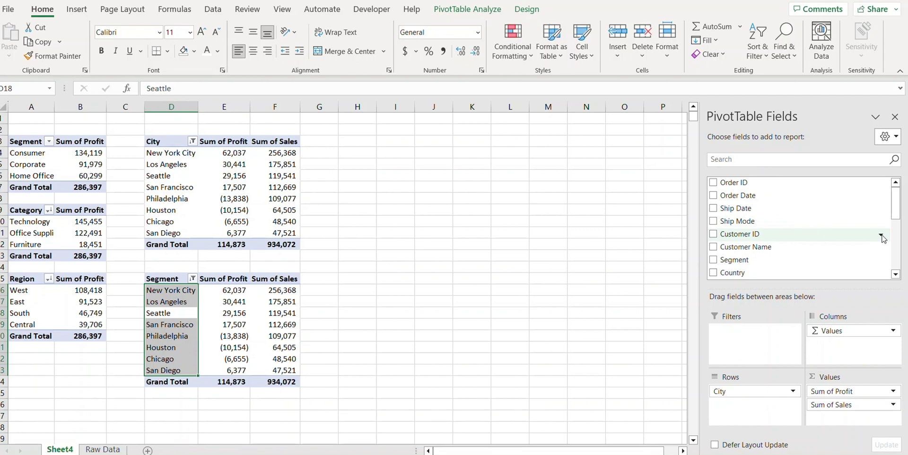
mouse_move(896, 209)
mouse_down()
mouse_move(899, 259)
mouse_move(901, 204)
mouse_up()
drag(738, 221, 754, 402)
drag(696, 385, 619, 348)
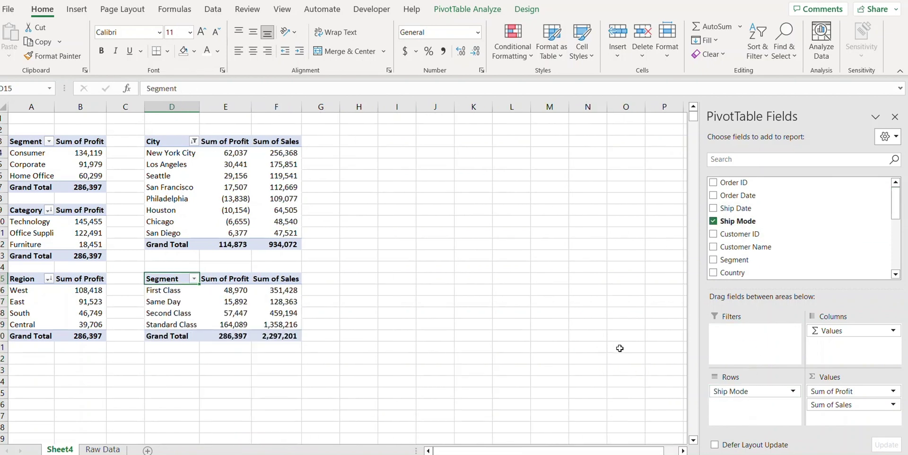
Step: Sort the Ship Mode PivotTable by Sum of Sales from largest to smallest
right_click(288, 314)
mouse_move(407, 178)
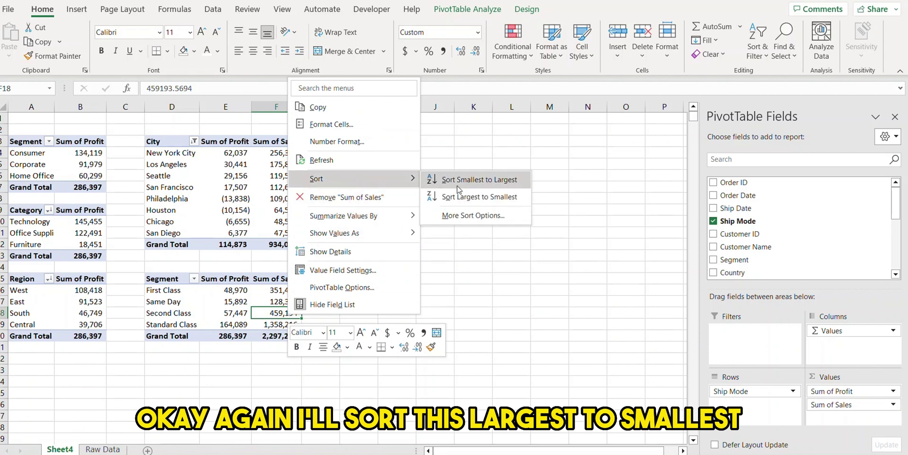
click(461, 197)
Step: Rename the Ship Mode PivotTable's row heading in D15 to Mode
click(173, 279)
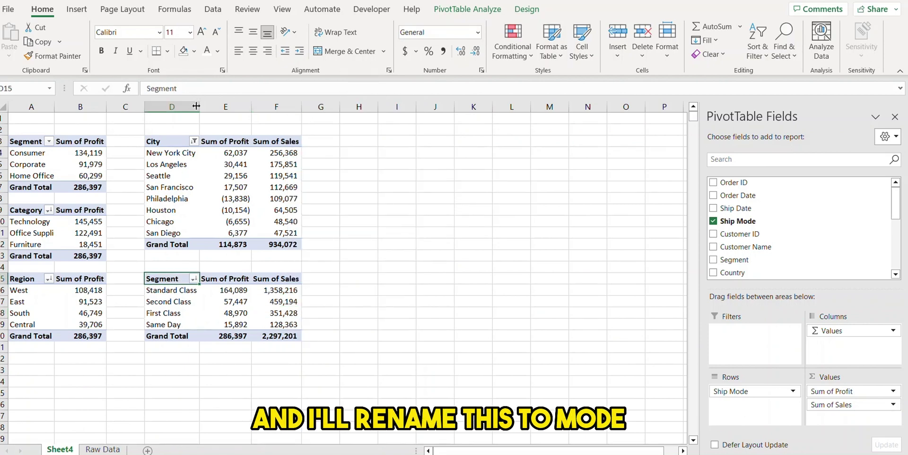
text(Mo)
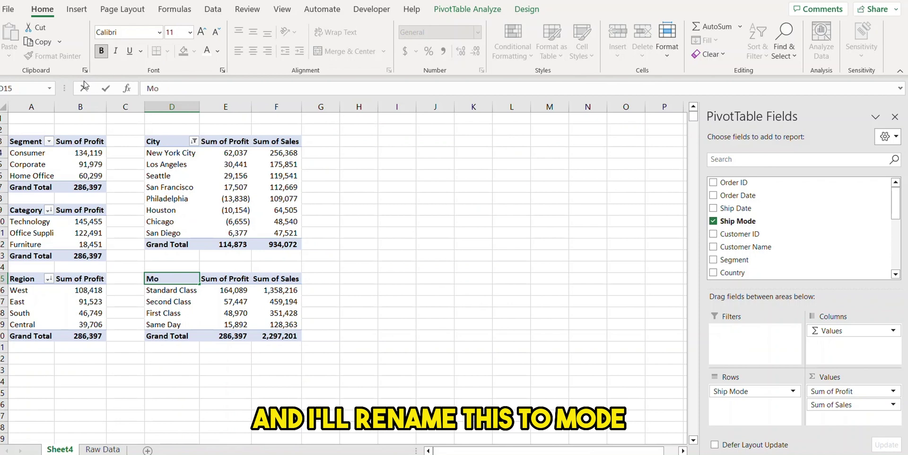
text(de)
key(Return)
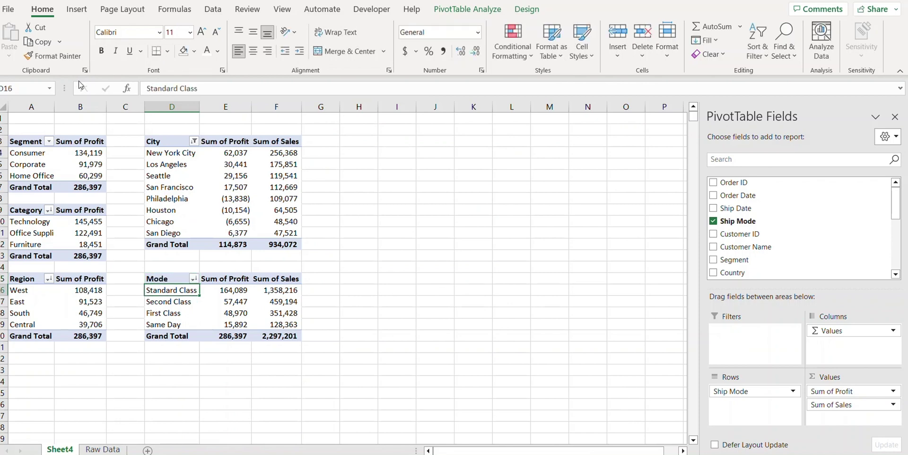
Step: Enter the labels Sales in H3, Profit in H6 and Quantity in H9
click(355, 177)
click(371, 141)
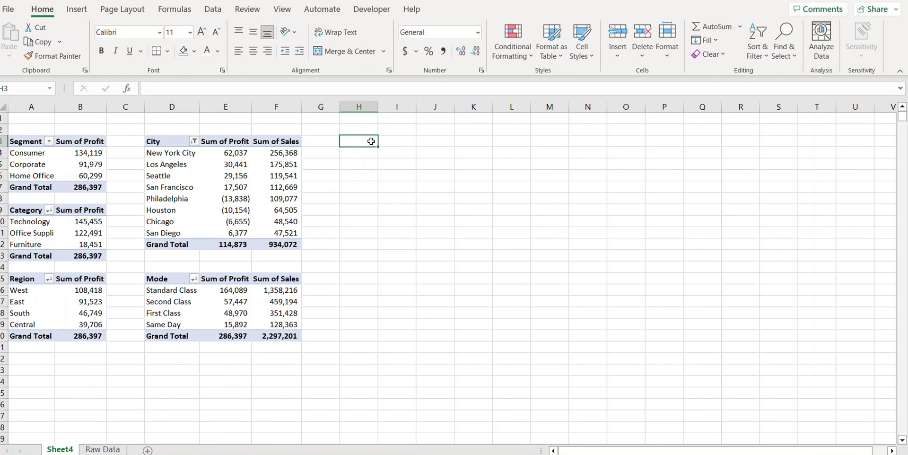
text(Sales)
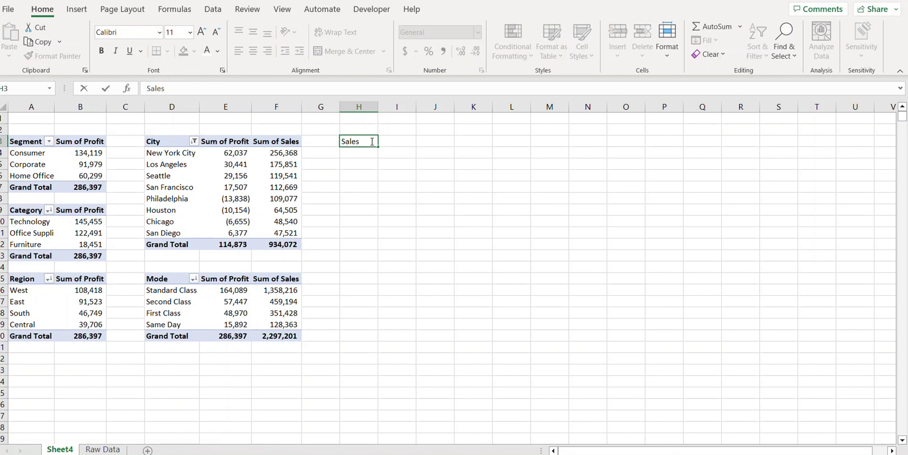
key(Return)
key(Down)
key(Down)
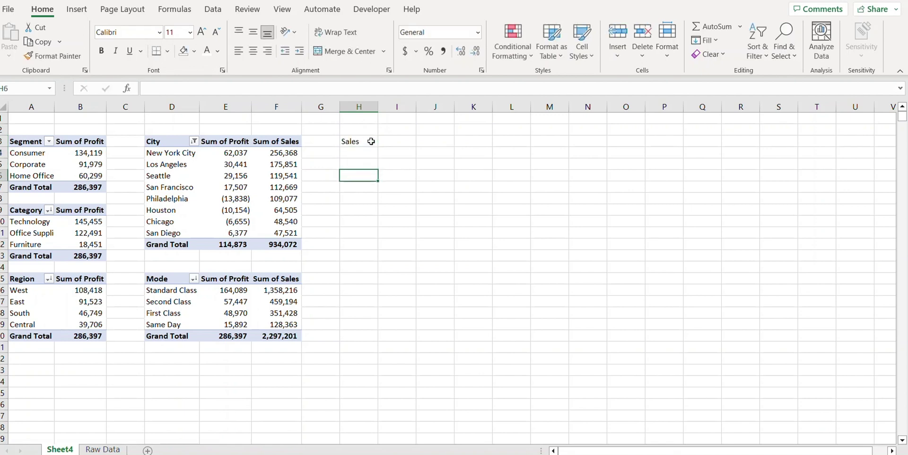
text(Pro)
key(Return)
key(Down)
key(Down)
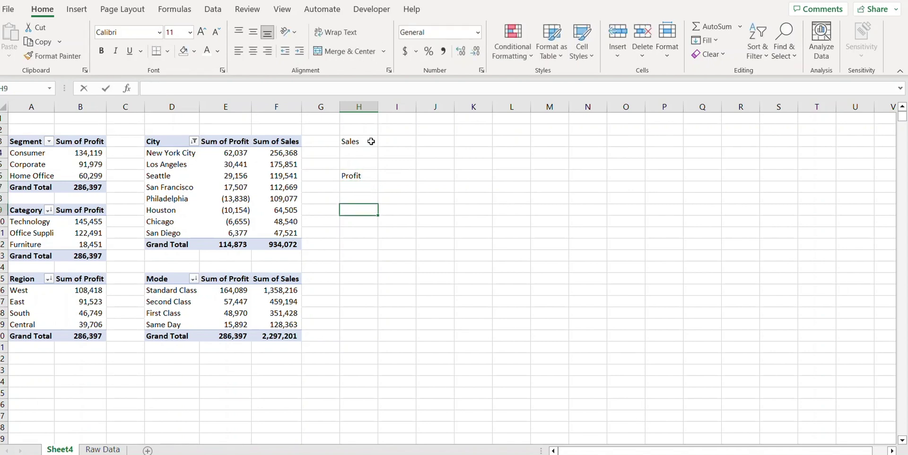
text(Quan)
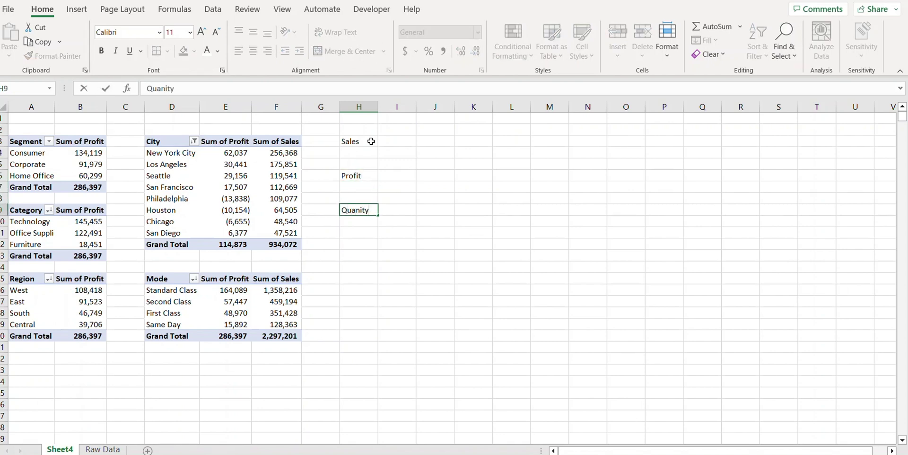
text(tity)
key(ctrl+Return)
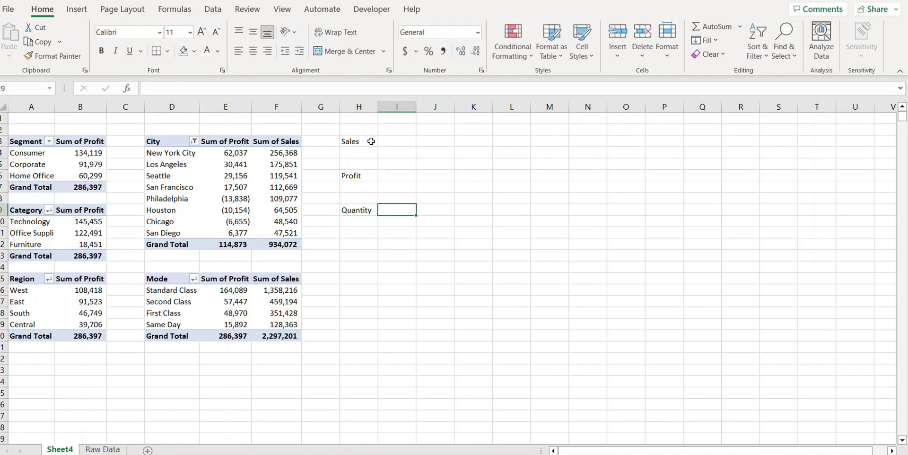
Step: Make the whole of column H bold
click(371, 141)
click(356, 107)
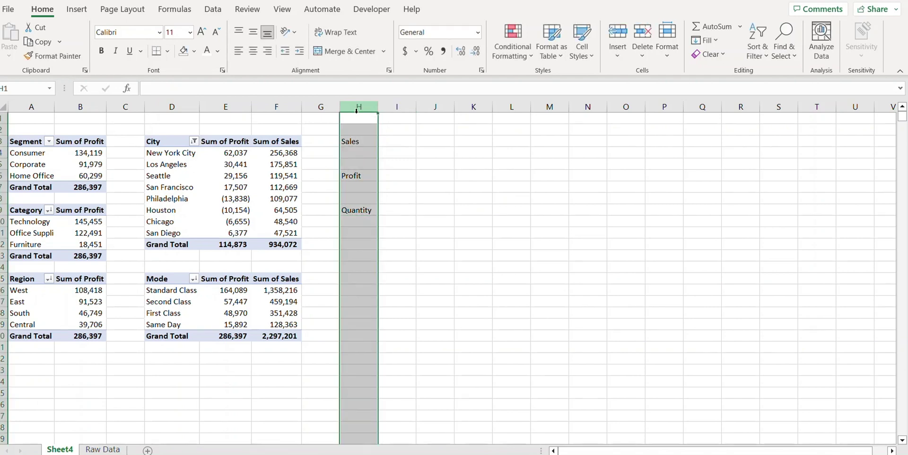
key(ctrl+b)
click(409, 183)
Step: In H4 under the Sales label, enter a SUM formula totalling column P of the Raw Data sheet
click(359, 153)
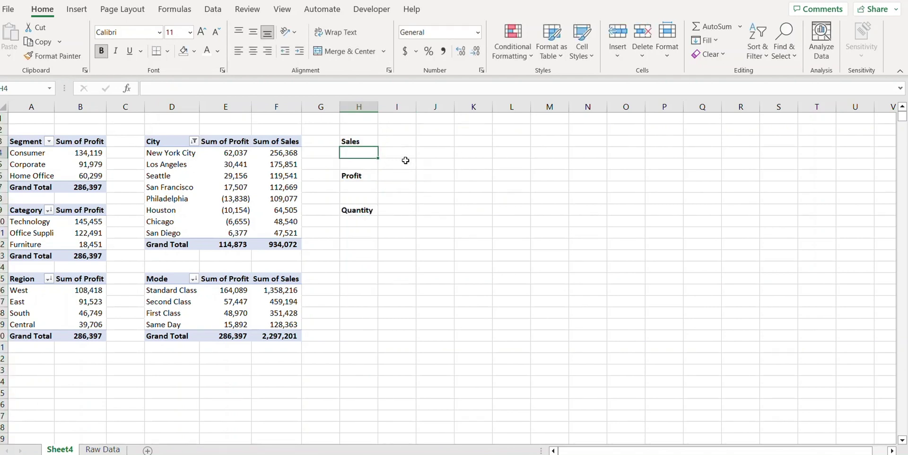
text(=)
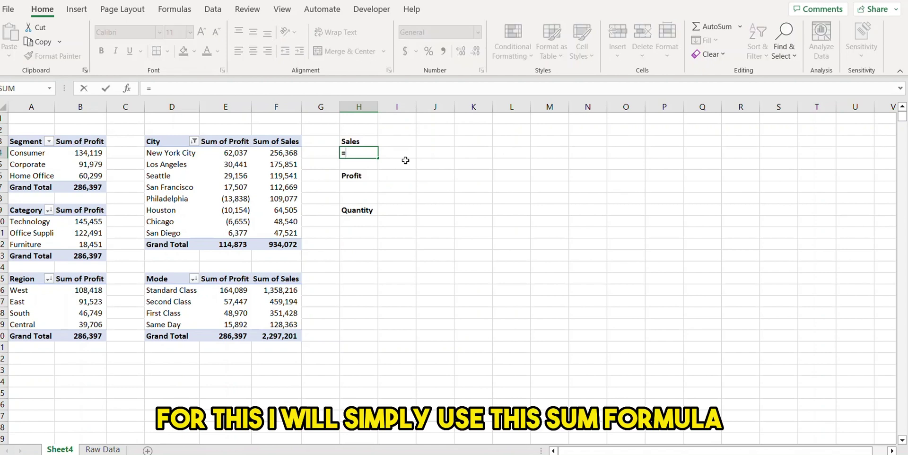
text(sum)
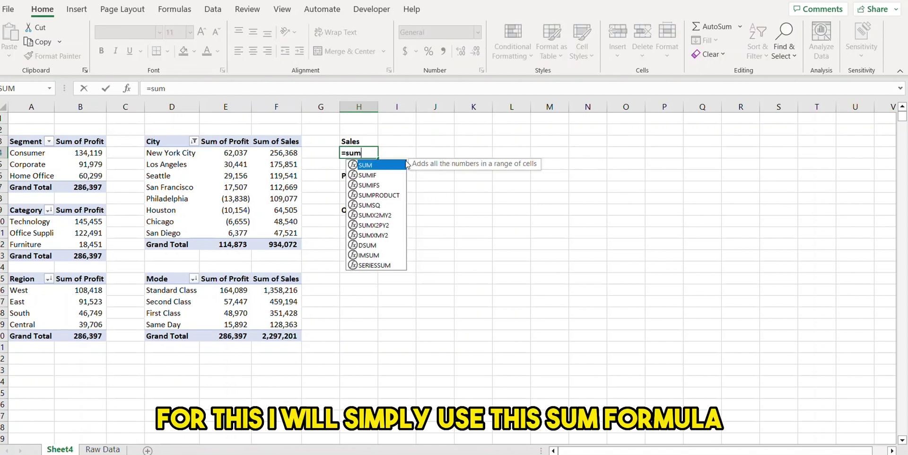
key(Tab)
click(93, 450)
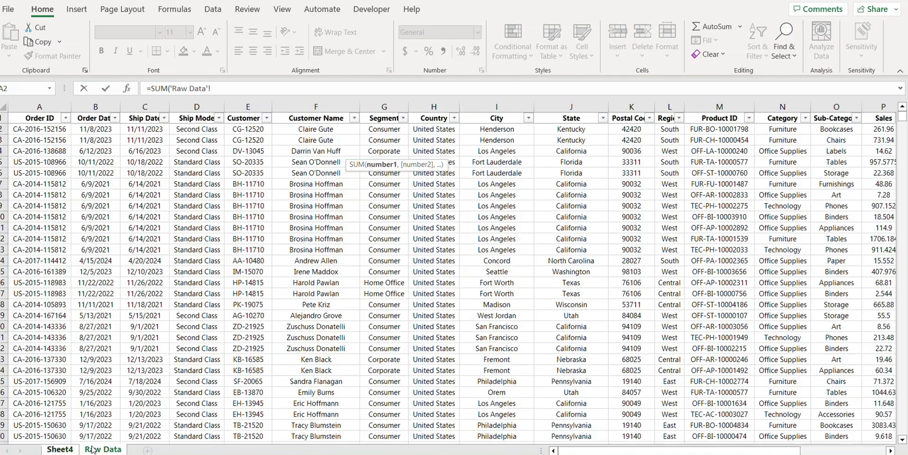
drag(604, 451, 689, 451)
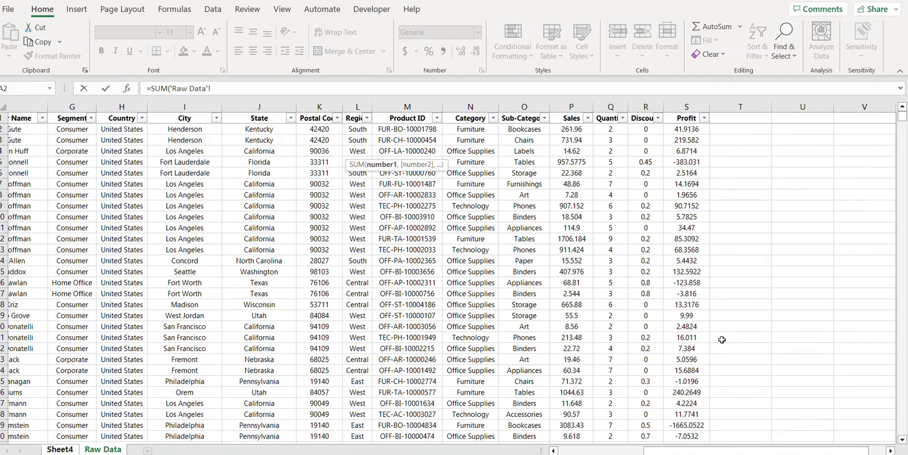
click(576, 105)
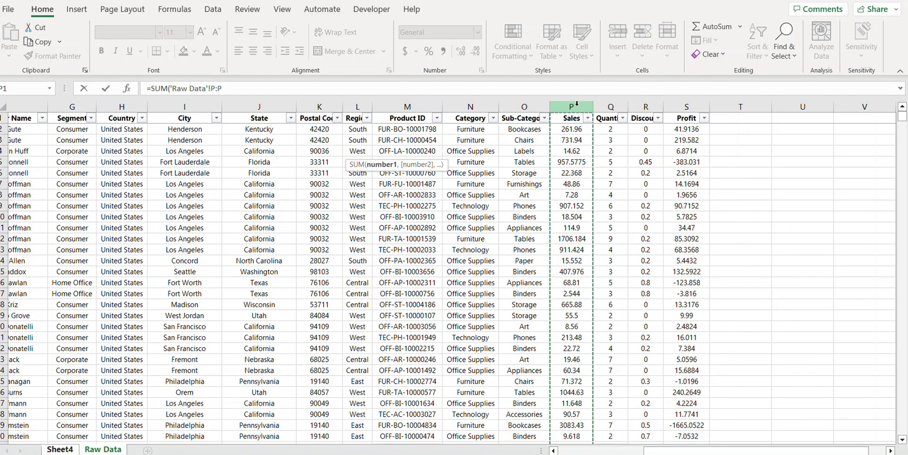
key(Return)
Step: In H7 under the Profit label, enter a SUM formula totalling column S of the Raw Data sheet
key(Down)
key(Down)
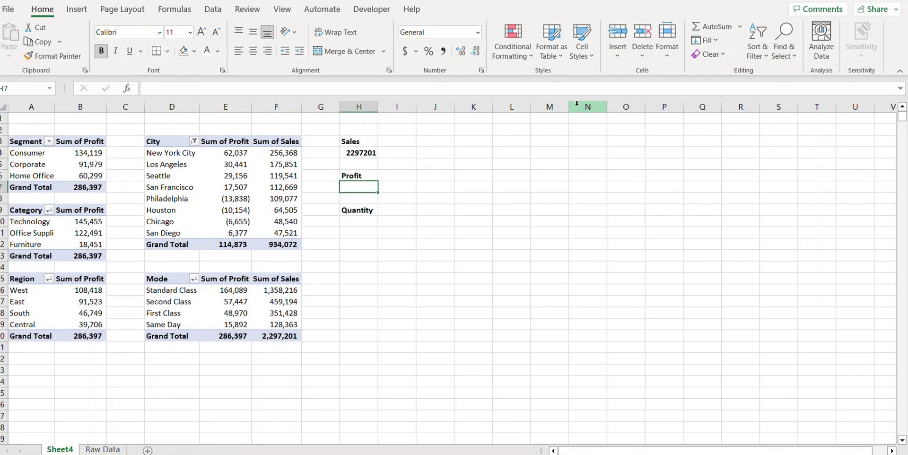
text(=su)
key(Tab)
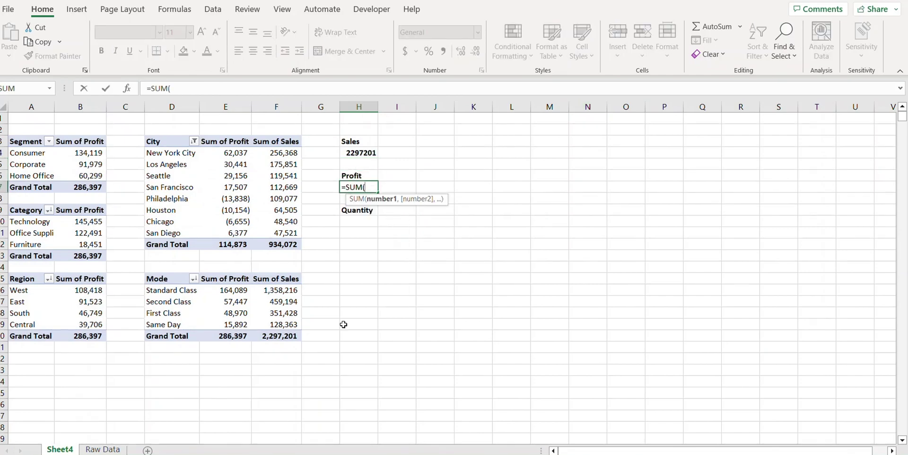
click(102, 450)
click(729, 105)
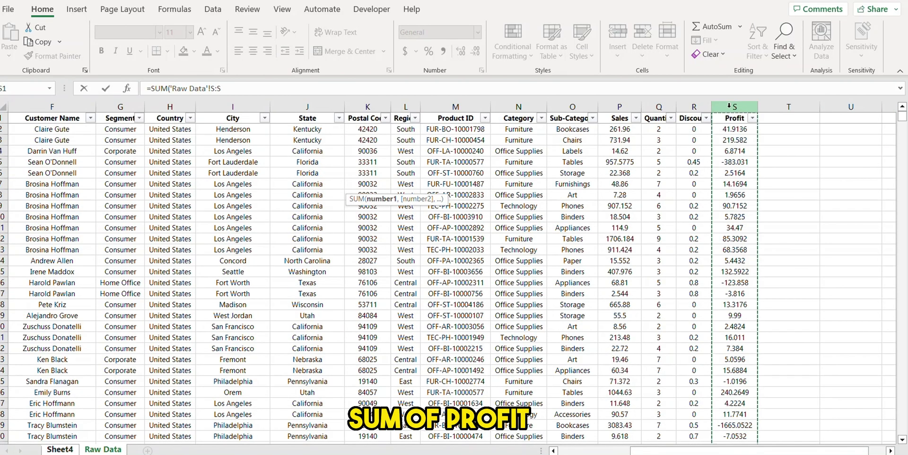
key(Return)
Step: In H10 under the Quantity label, enter a SUM formula totalling column Q of the Raw Data sheet
key(Down)
key(Down)
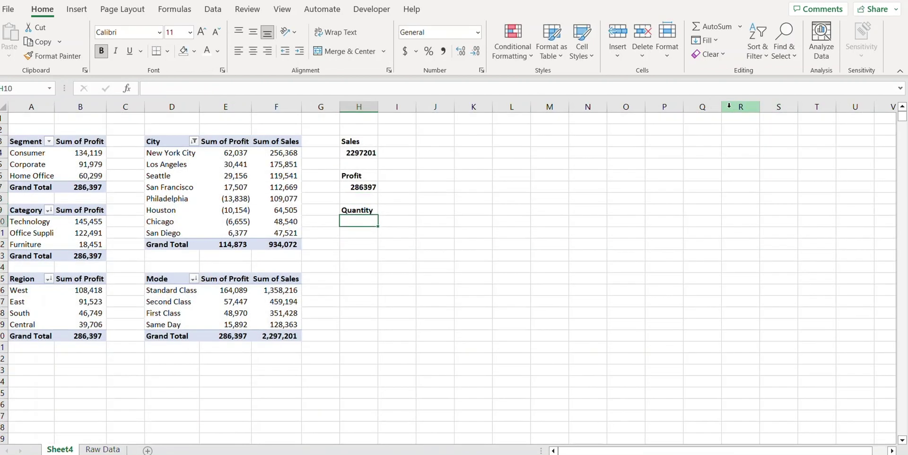
text(=sum)
key(Tab)
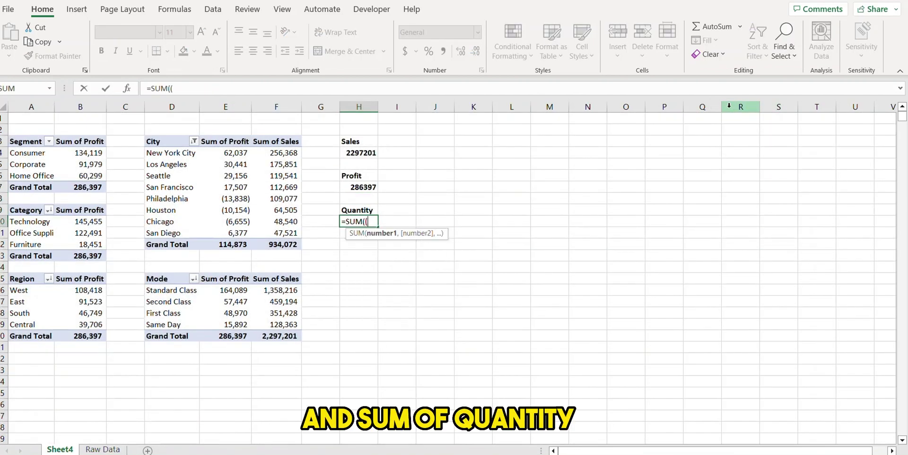
key(BackSpace)
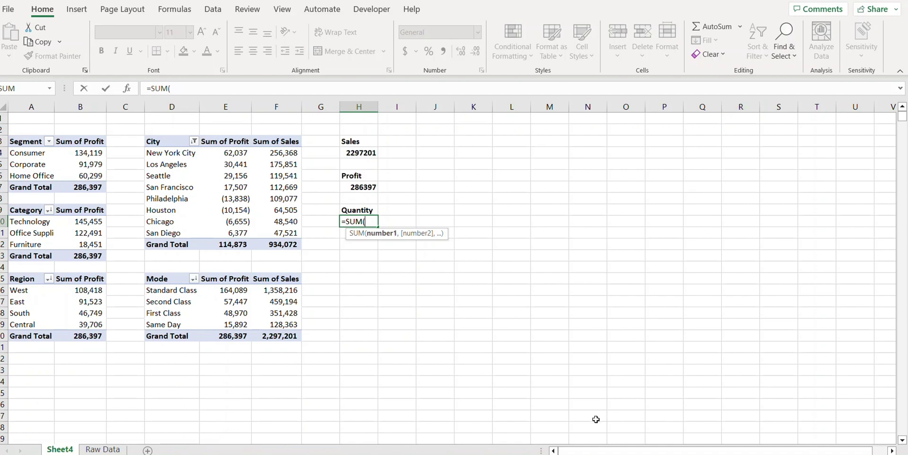
click(122, 449)
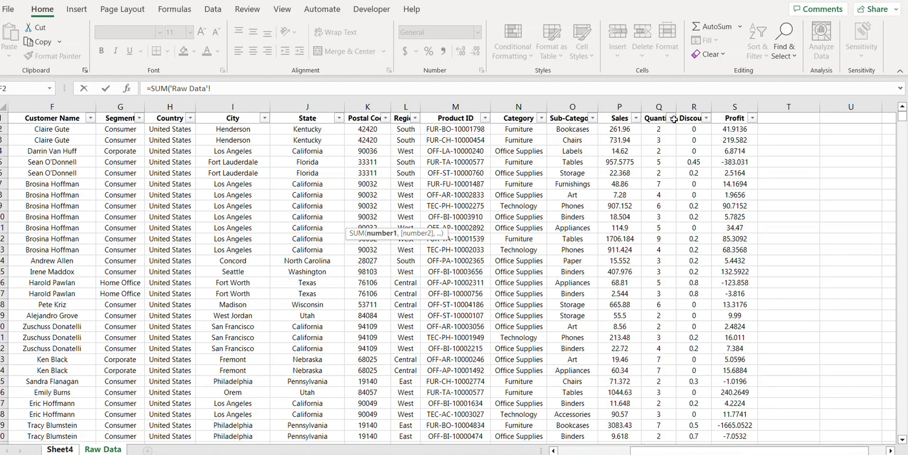
click(659, 107)
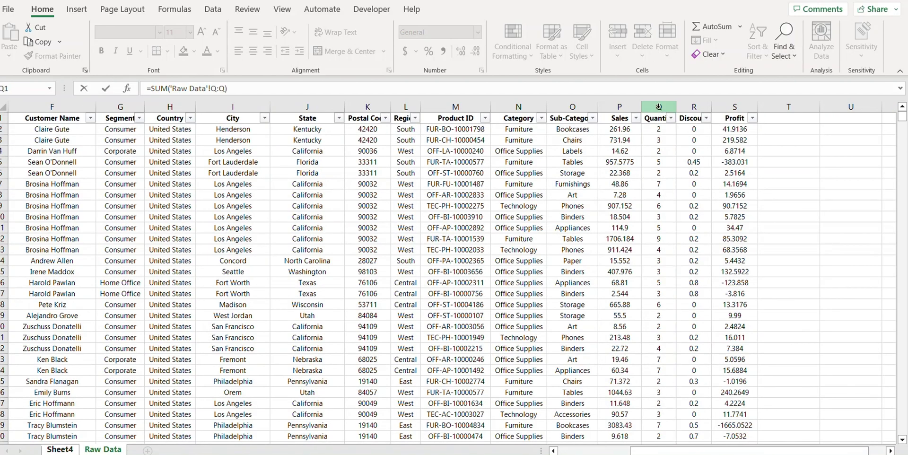
key(Return)
key(Up)
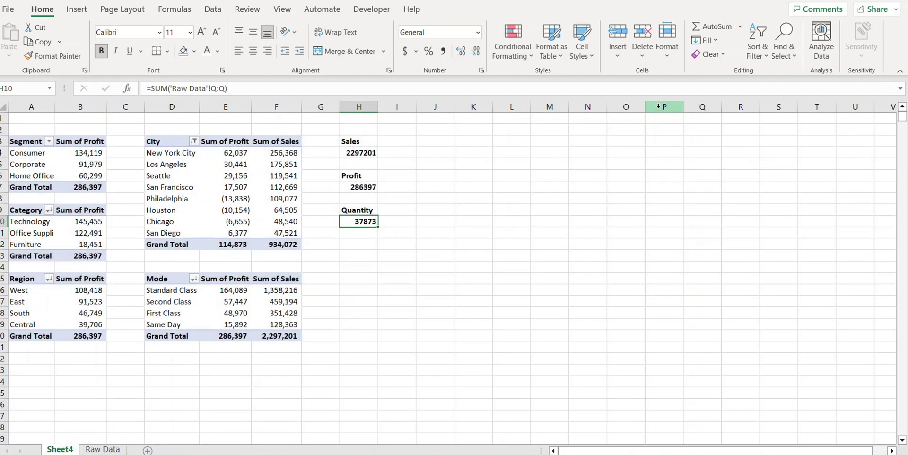
Step: Format the Sales total in H4 as non-bold dollar accounting without decimals and copy that formatting to the Profit total in H7
click(361, 151)
click(101, 51)
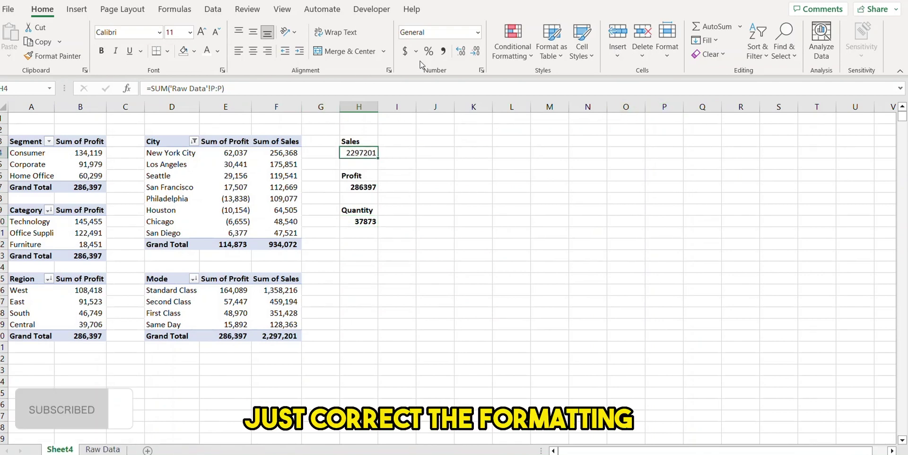
click(405, 51)
double_click(475, 51)
click(52, 56)
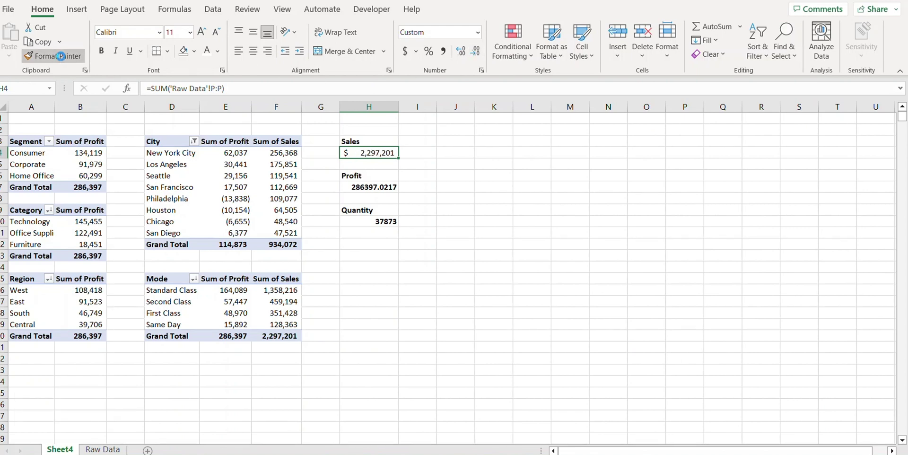
click(385, 187)
Step: Remove the bold from the Quantity total in H10 and give it comma style without decimals
click(383, 220)
key(ctrl+b)
click(444, 51)
double_click(477, 52)
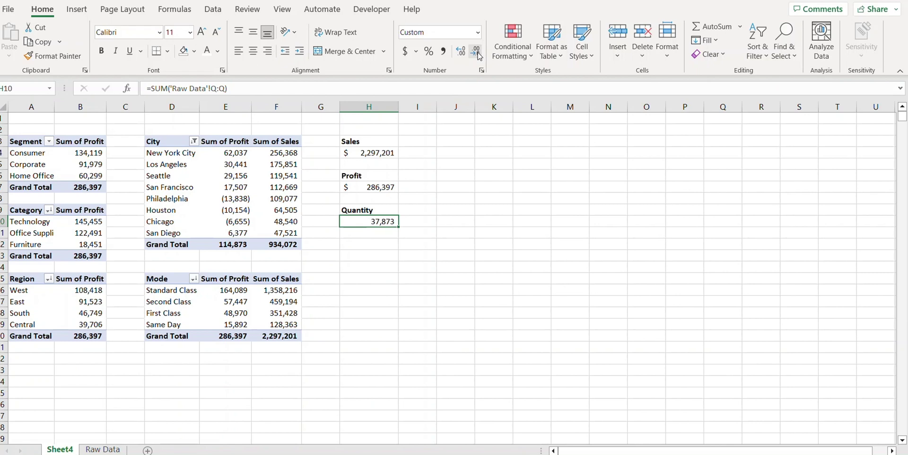
click(441, 178)
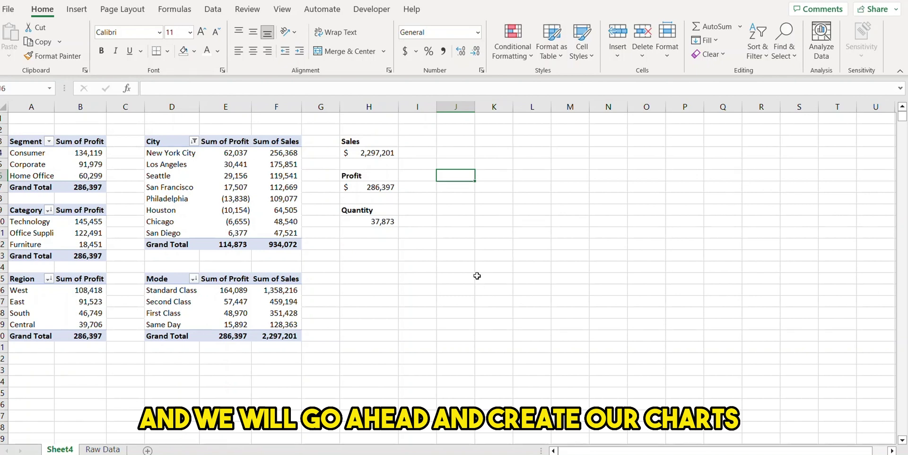
click(418, 268)
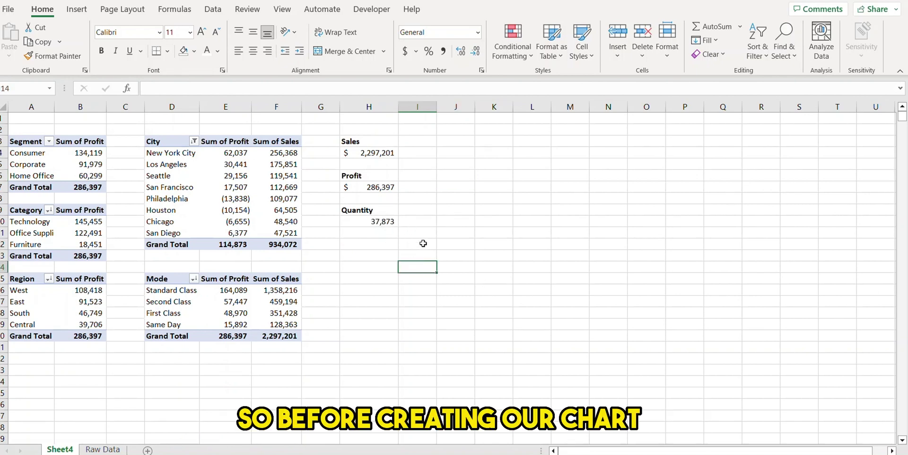
click(507, 249)
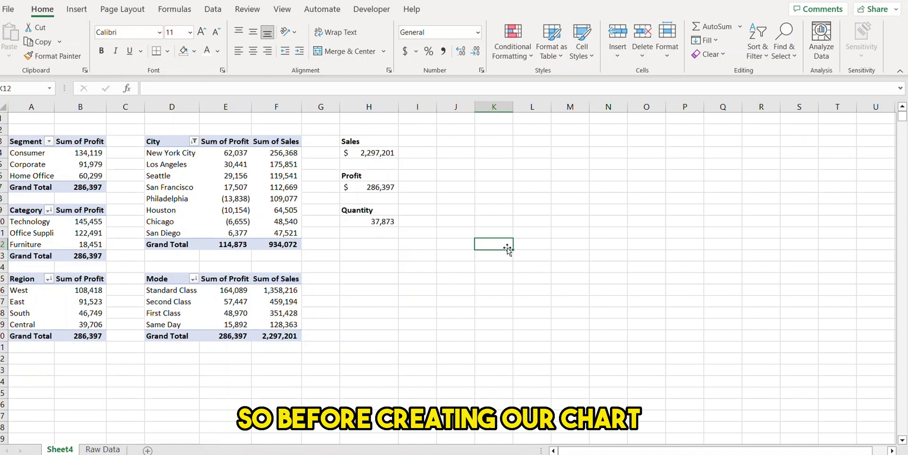
Step: Add a new worksheet between Sheet4 and Raw Data and name it Databoard
click(147, 449)
right_click(138, 450)
click(97, 449)
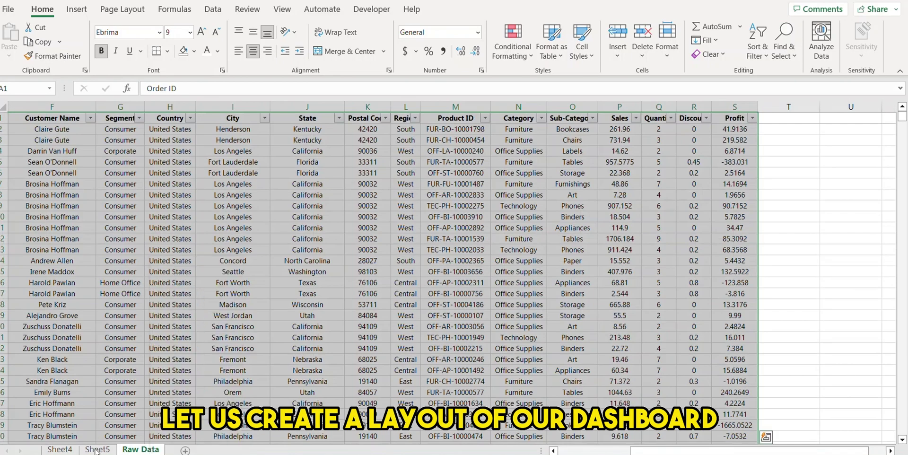
click(97, 450)
text(Dat)
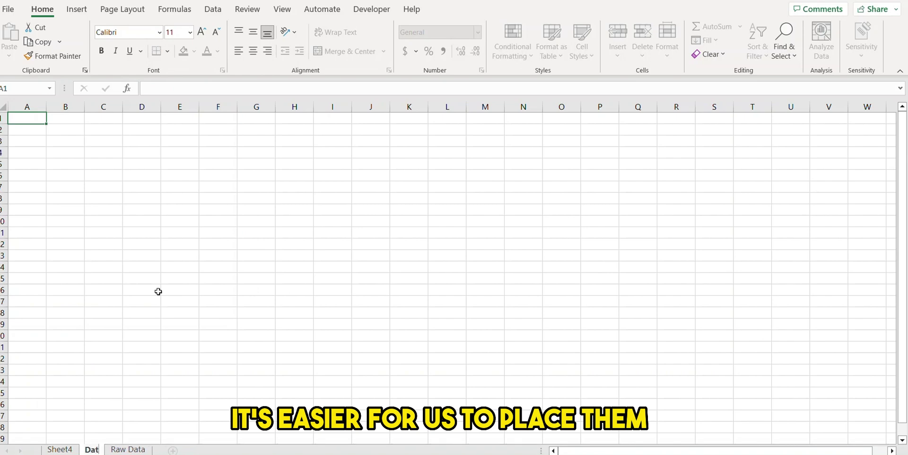
text(aboard)
key(Return)
Step: Narrow column A on the Databoard sheet to a thin margin
key(Down)
key(Down)
key(Right)
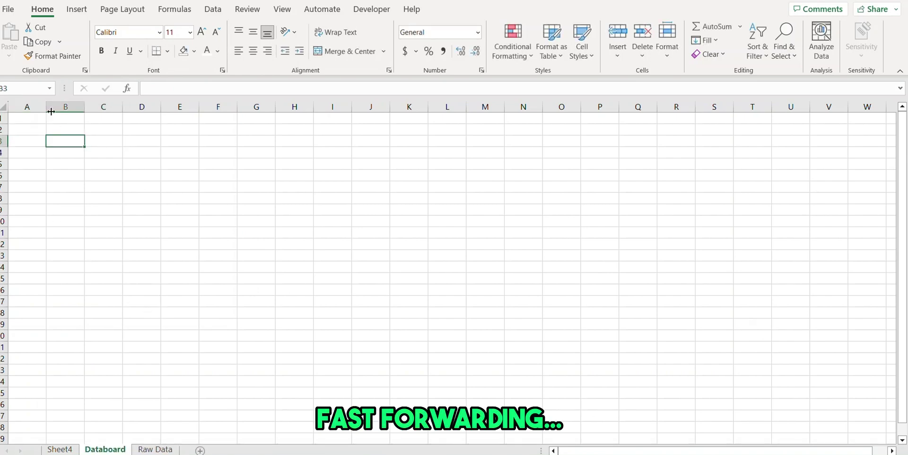
drag(46, 107, 21, 107)
Step: Fill the range B3:S35 with light grey as the dashboard background
key(shift+Right)
key(shift+Right)
key(shift+Right)
key(shift+Right)
key(shift+Right)
key(shift+Right)
key(shift+Right)
key(shift+Right)
key(shift+Right)
key(shift+Right)
key(shift+Right)
key(shift+Right)
key(shift+Right)
key(shift+Right)
key(shift+Right)
key(shift+Right)
key(shift+Right)
key(shift+Down)
key(shift+Down)
key(shift+Down)
key(shift+Down)
key(shift+Down)
key(shift+Down)
key(shift+Down)
key(shift+Down)
key(shift+Down)
key(shift+Down)
key(shift+Down)
key(shift+Down)
key(shift+Down)
key(shift+Down)
key(shift+Down)
key(shift+Down)
key(shift+Down)
key(shift+Down)
key(shift+Down)
key(shift+Down)
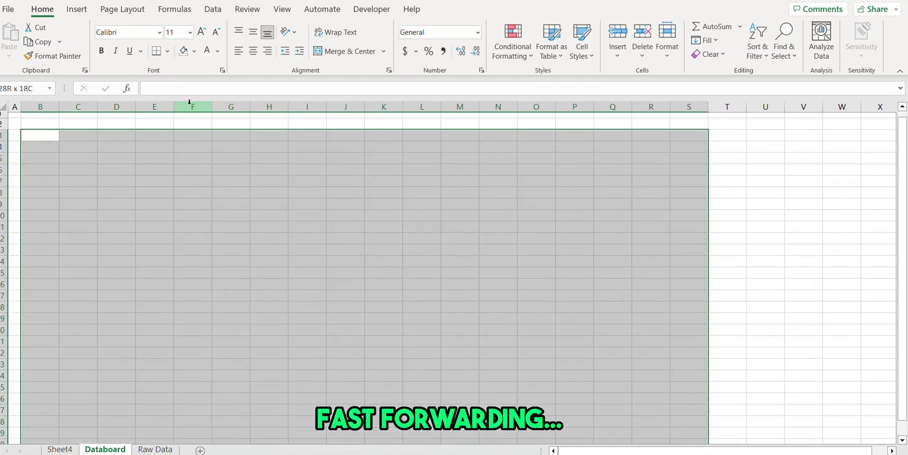
click(186, 50)
Step: Apply a fill colour to the header band B1:S2 above the dashboard background
drag(55, 122, 688, 129)
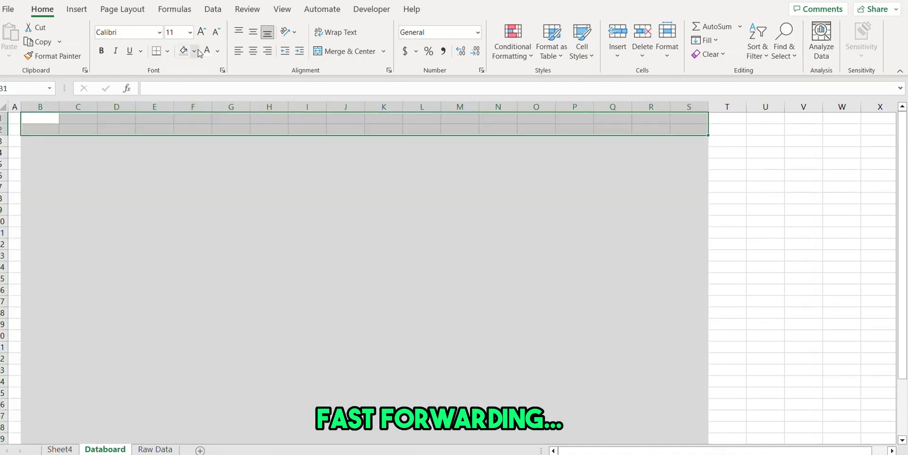
click(194, 51)
click(185, 93)
Step: Draw a rounded rectangle about 2.73" high and 3.14" wide in the lower-left area of the grey background, across columns B to F
click(55, 275)
scroll(45, 277, down, 3)
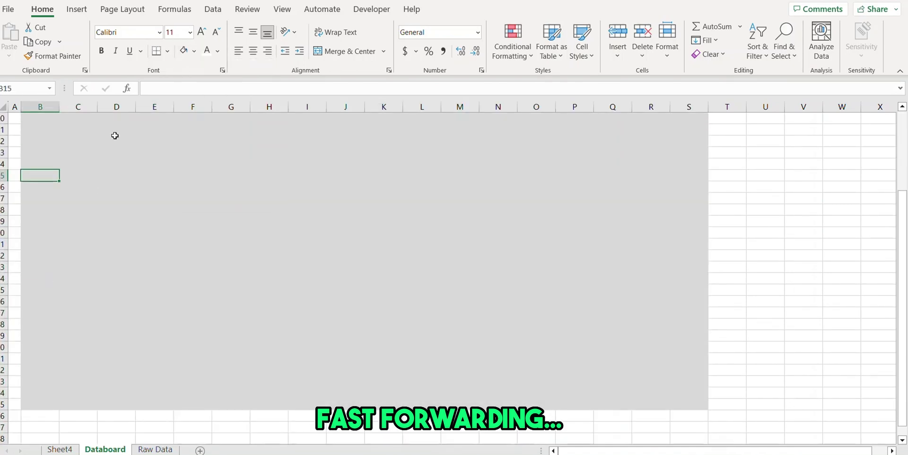
click(77, 9)
click(168, 26)
click(207, 61)
mouse_move(45, 254)
mouse_down()
mouse_move(172, 385)
mouse_move(212, 395)
mouse_up()
drag(152, 260, 137, 249)
drag(199, 385, 213, 403)
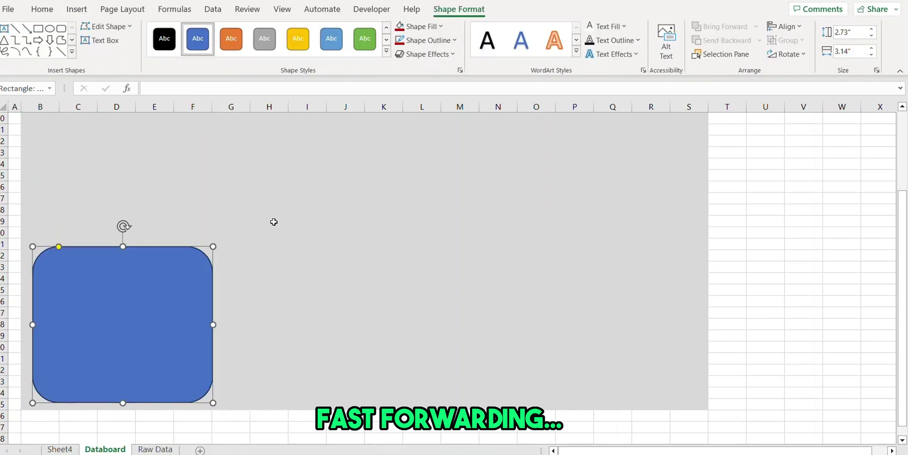
Step: Fill the rounded rectangle with very light grey and place a widened duplicate beside it across columns G to S
click(418, 26)
click(400, 89)
key(ctrl+d)
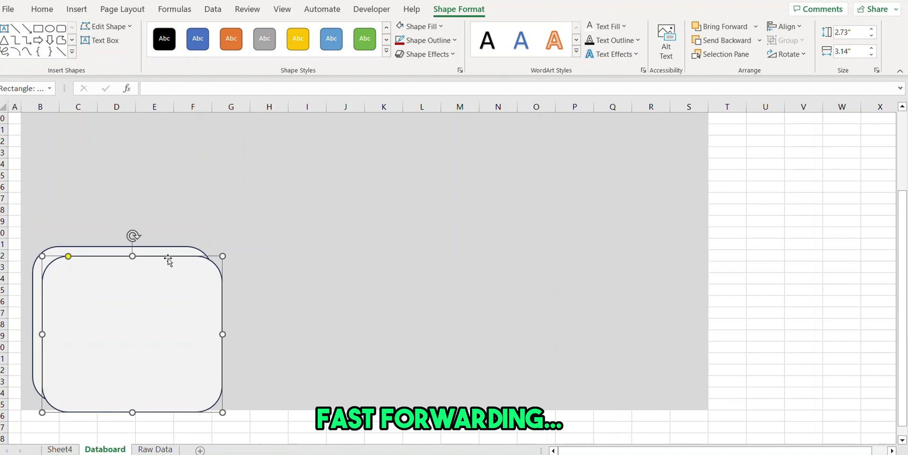
drag(169, 257, 349, 248)
drag(401, 325, 702, 325)
Step: Remove the outlines from the wide and the small lower rounded rectangles
click(425, 41)
click(431, 189)
click(123, 324)
click(426, 41)
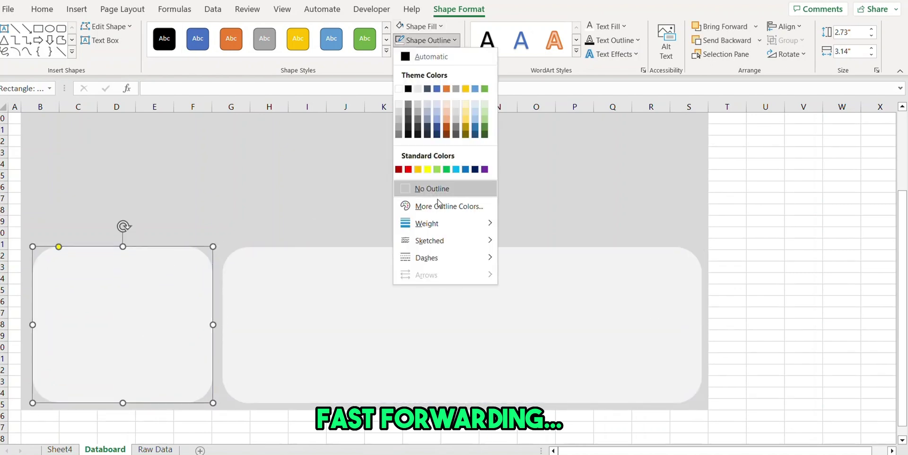
click(432, 189)
click(388, 189)
Step: Duplicate the small panel and place the copy directly above it across columns B to F
click(193, 300)
key(ctrl+d)
drag(193, 299, 138, 228)
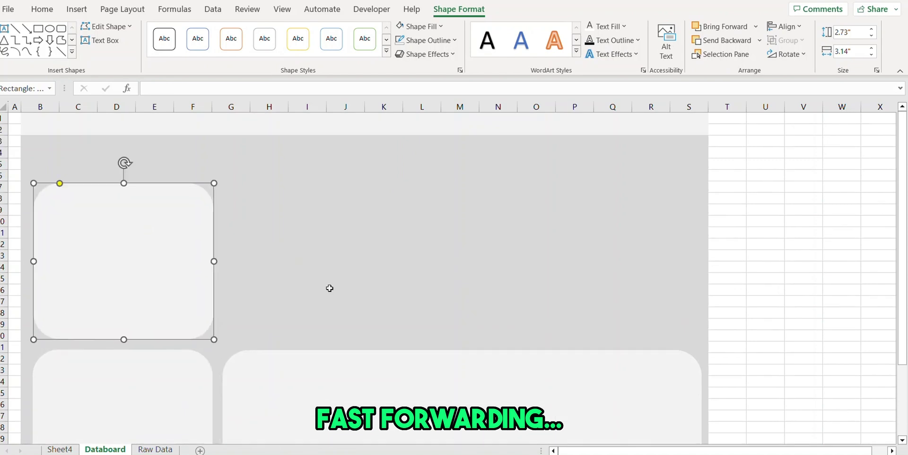
Step: Copy the upper small panel to columns G to N and resize it to about 2.72" high and 5.01" wide
drag(132, 289, 364, 266)
drag(426, 252, 507, 221)
drag(381, 243, 384, 336)
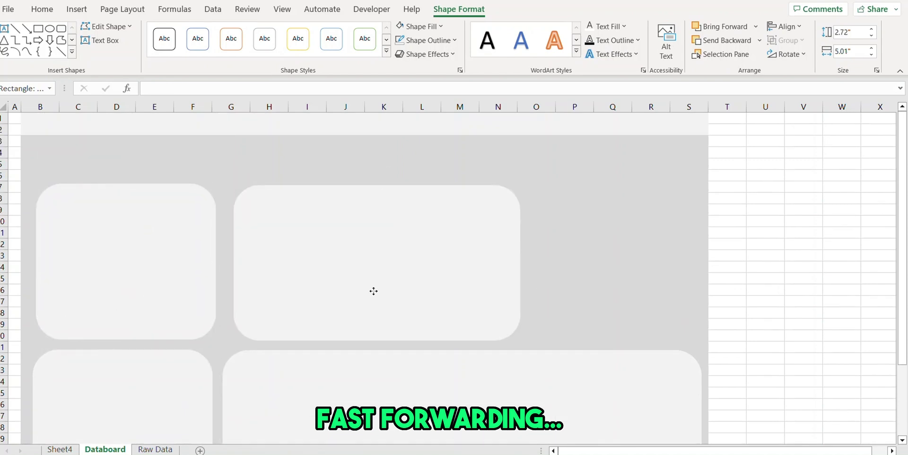
Step: Copy the middle panel to columns P to S and reshape it into a tall panel about 3.42" high and 2.54" wide
click(391, 280)
drag(392, 279, 647, 215)
drag(473, 217, 615, 216)
drag(658, 268, 611, 242)
drag(630, 299, 630, 335)
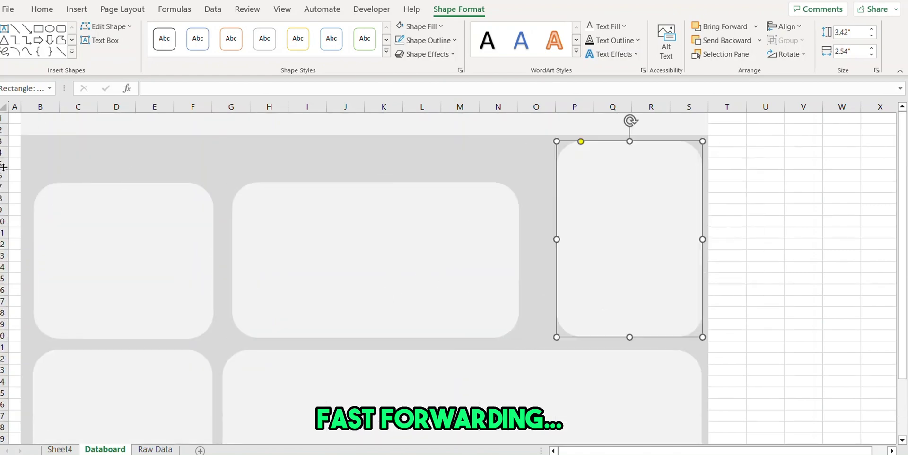
Step: Widen the tall panel leftwards to column O and extend the middle panel on both sides to narrow the gaps between panels
click(42, 9)
click(641, 273)
drag(557, 246, 533, 246)
click(232, 272)
drag(232, 271, 223, 271)
drag(519, 271, 523, 272)
scroll(665, 314, down, 3)
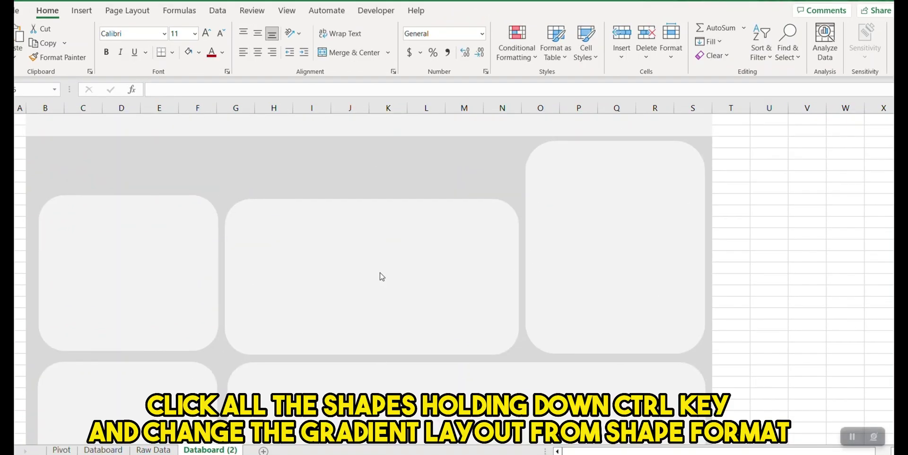
Step: Apply a diagonal gradient fill, darkest at the upper-right corner, to all five panels on the Databoard (2) sheet
click(161, 253)
ctrl+click(393, 276)
ctrl+click(613, 276)
scroll(203, 374, down, 1)
ctrl+click(159, 381)
ctrl+click(351, 385)
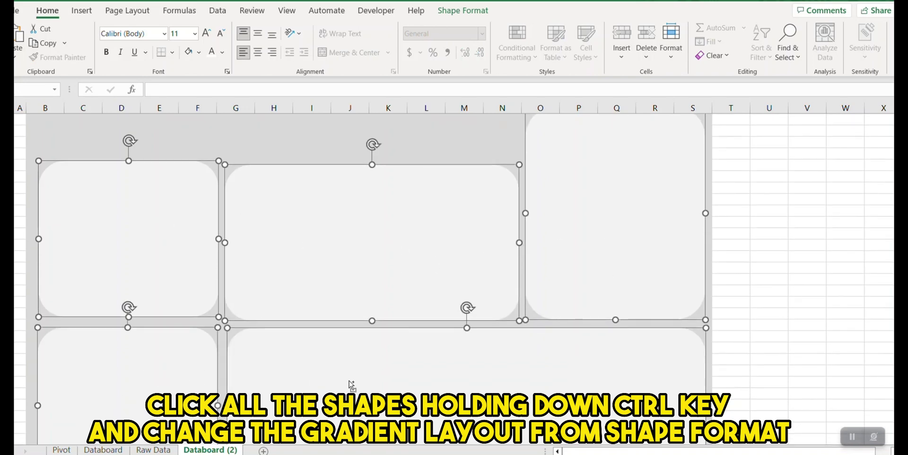
scroll(351, 385, up, 1)
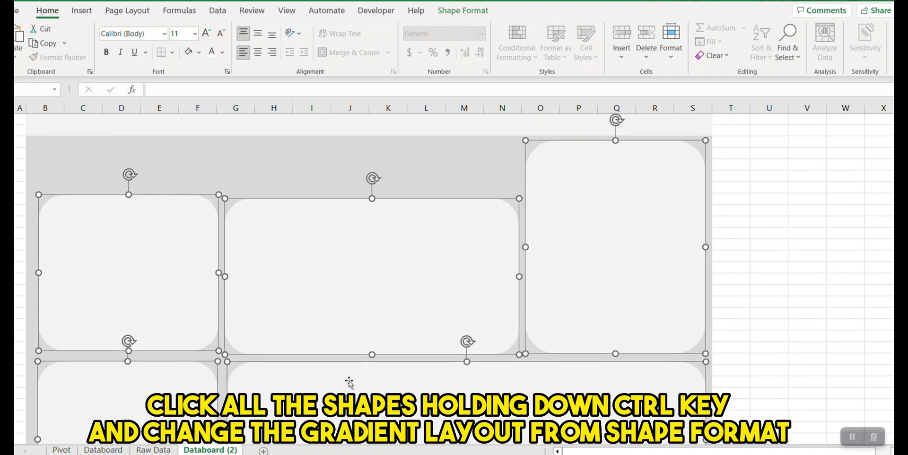
click(485, 13)
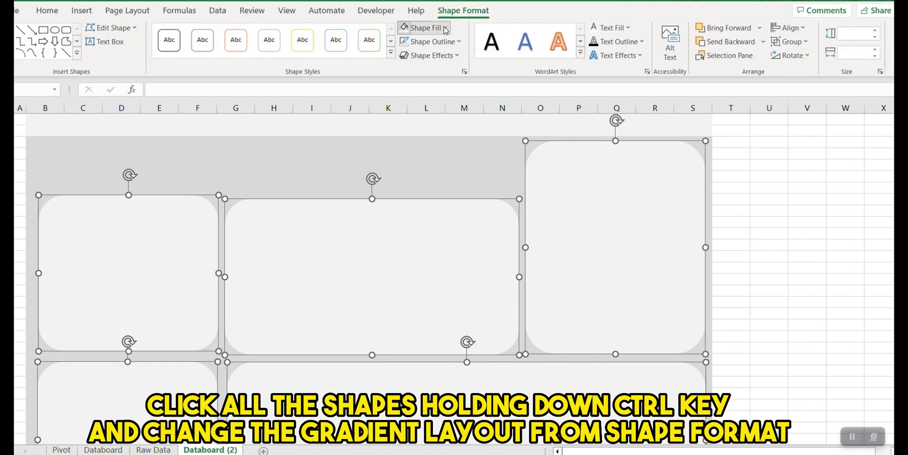
click(445, 29)
mouse_move(444, 229)
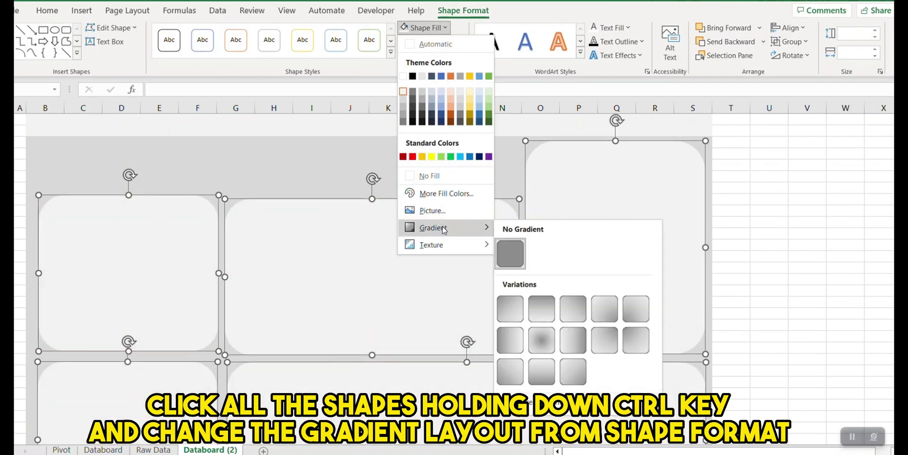
click(584, 319)
click(755, 311)
scroll(752, 310, down, 3)
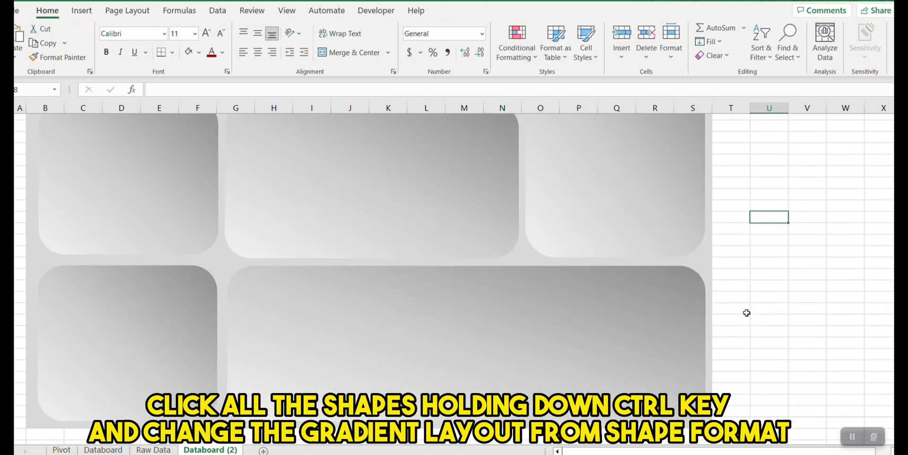
scroll(746, 313, up, 3)
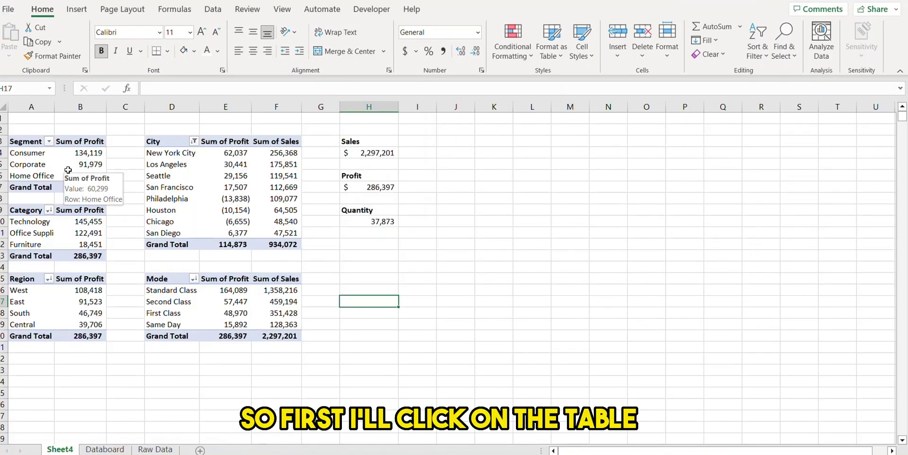
Step: Insert a doughnut PivotChart based on the Segment PivotTable
click(72, 160)
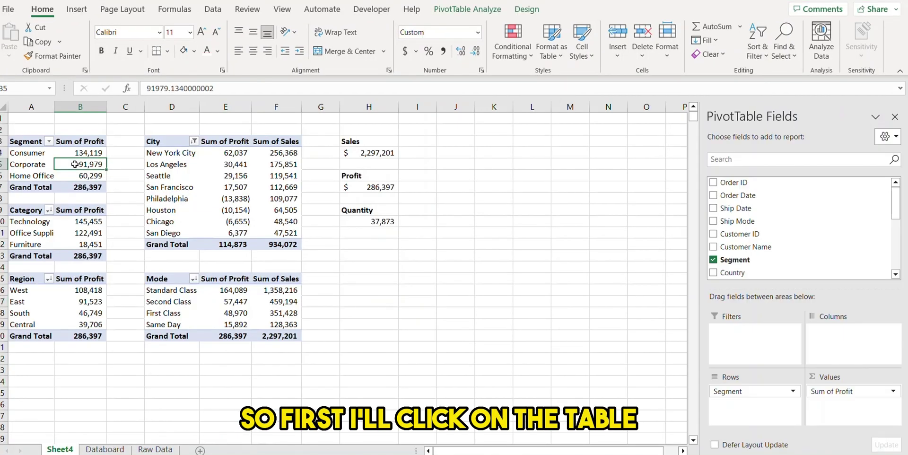
click(476, 10)
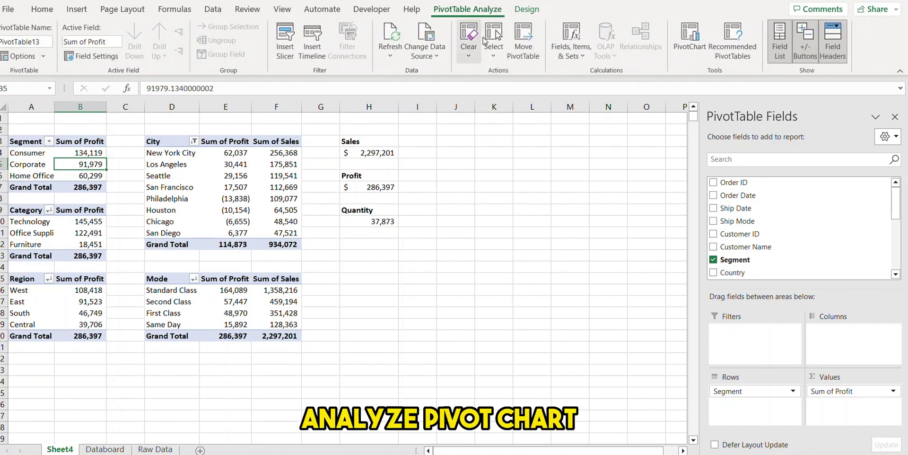
click(690, 38)
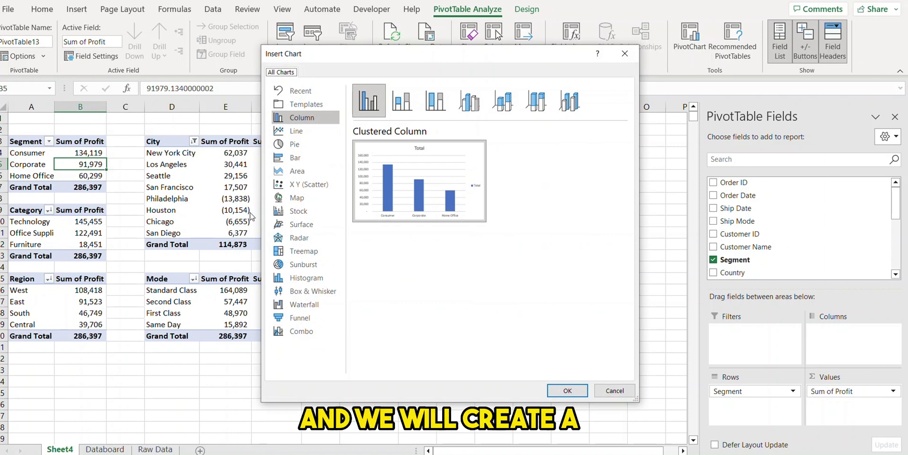
click(300, 146)
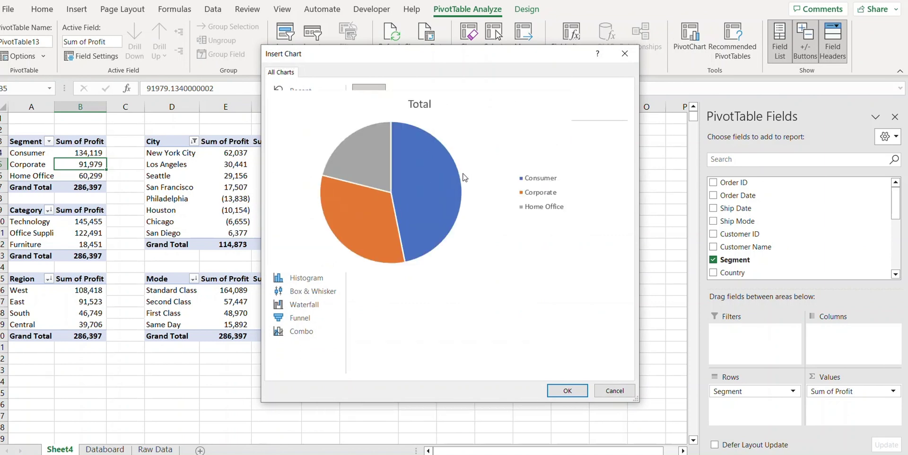
click(503, 101)
click(564, 391)
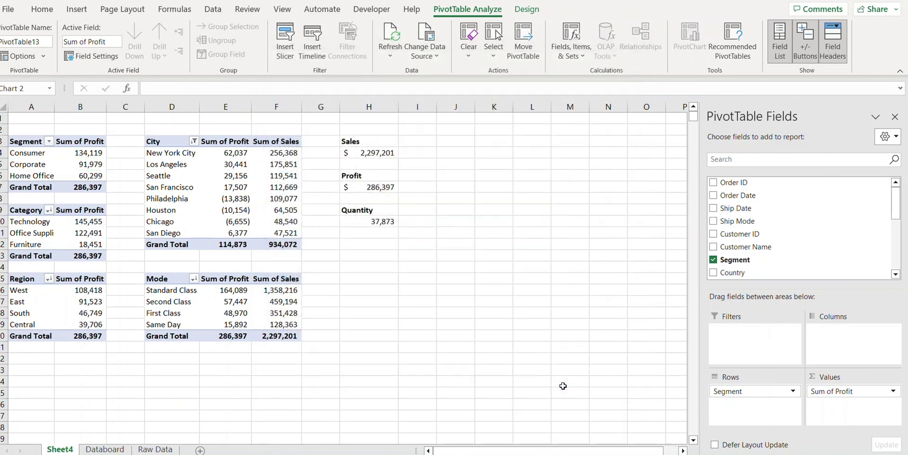
Step: Hide all field buttons on the segment doughnut chart and delete its legend
right_click(236, 204)
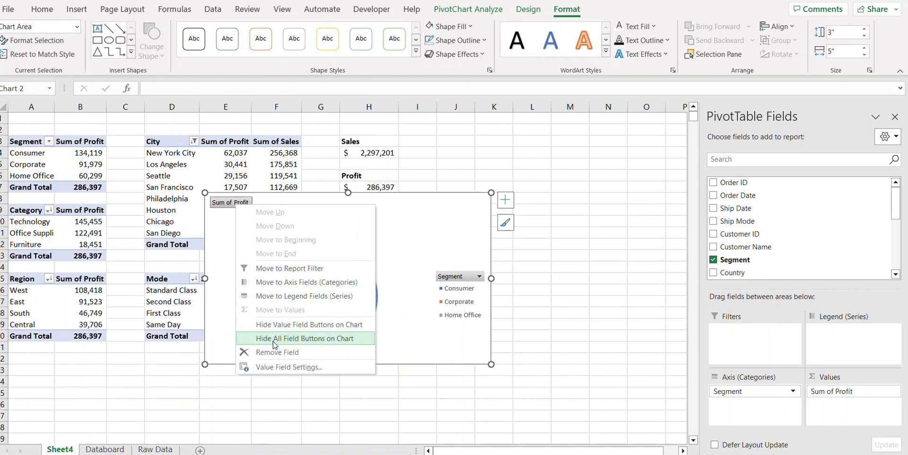
click(274, 339)
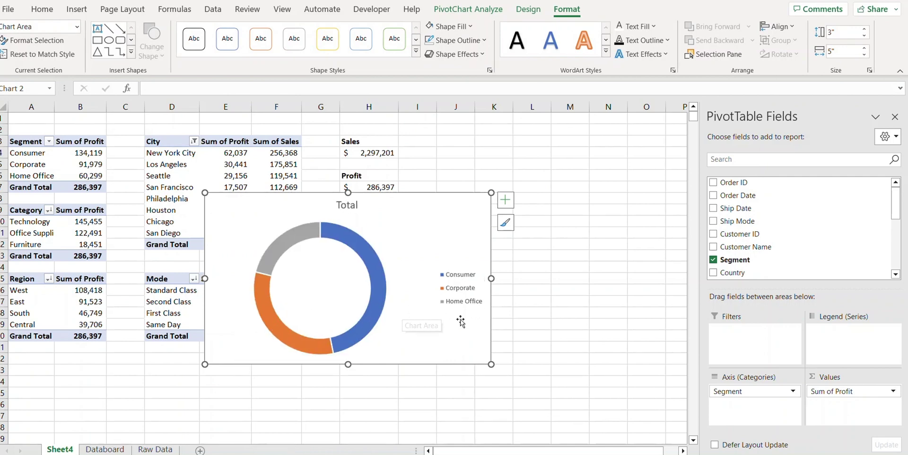
click(462, 304)
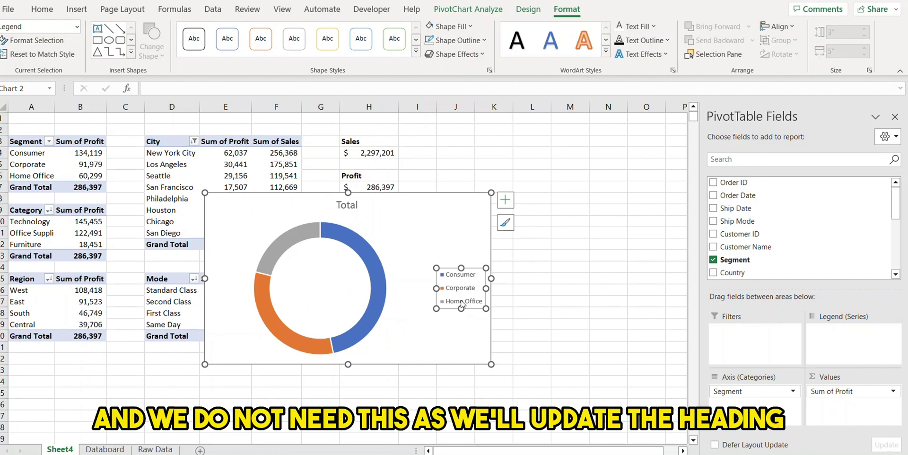
key(Delete)
Step: Change the doughnut chart's title to "Profit by Segment"
double_click(349, 206)
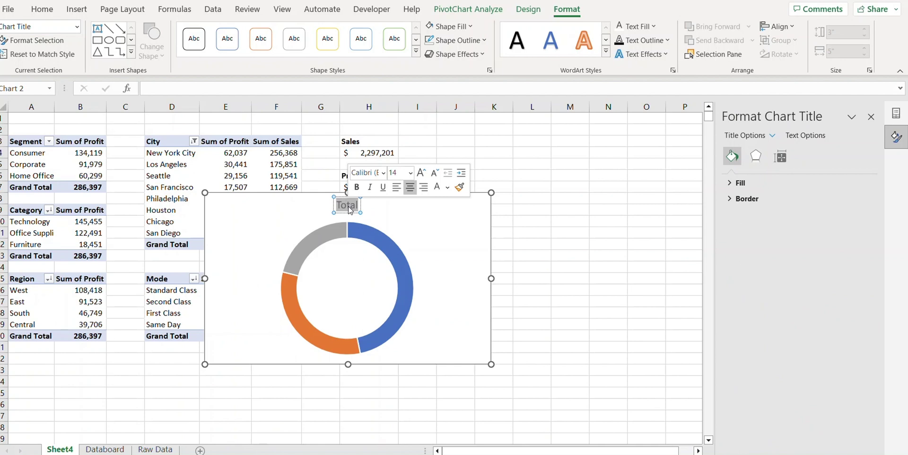
text(Profit)
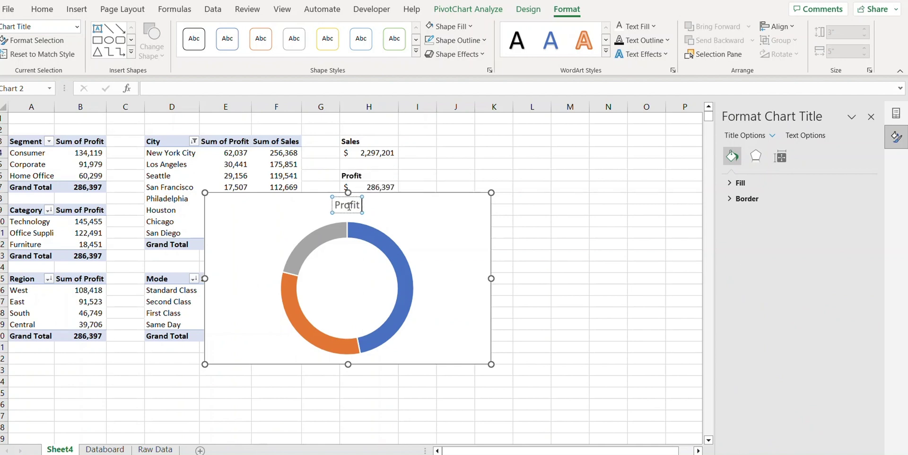
text( by Segment)
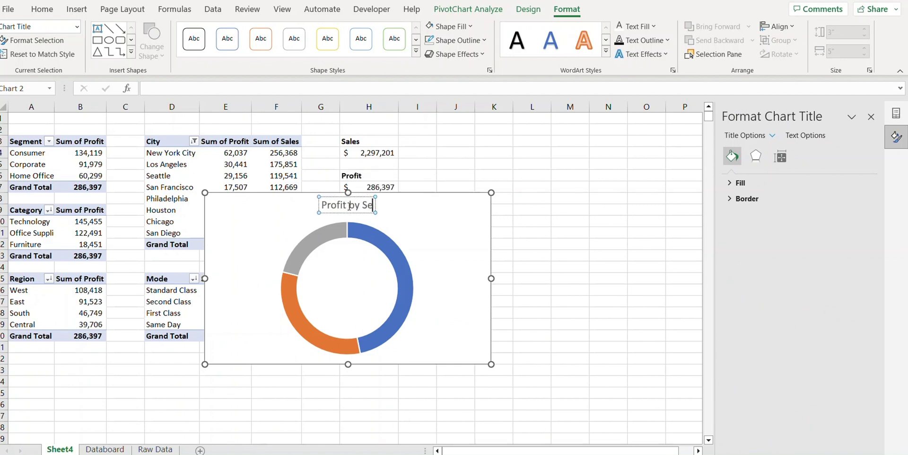
click(554, 268)
Step: Move the Profit by Segment chart onto the upper-left panel of the Databoard sheet and narrow it to the panel's width
click(472, 225)
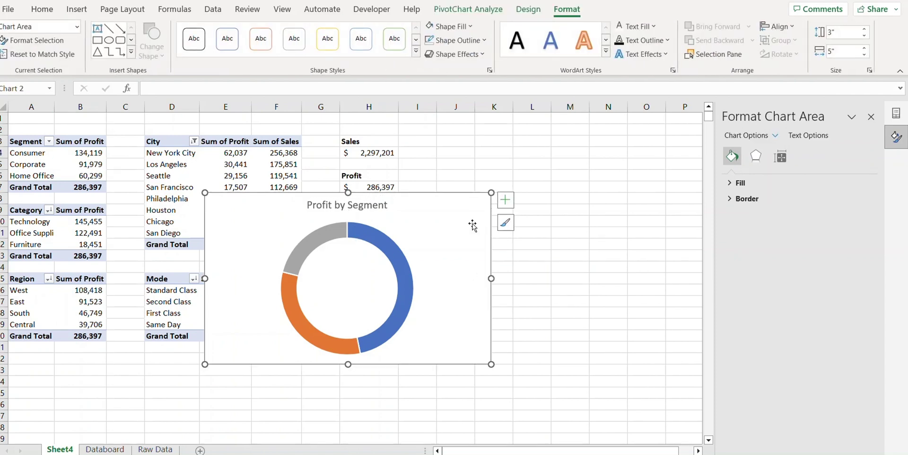
key(ctrl+x)
click(97, 449)
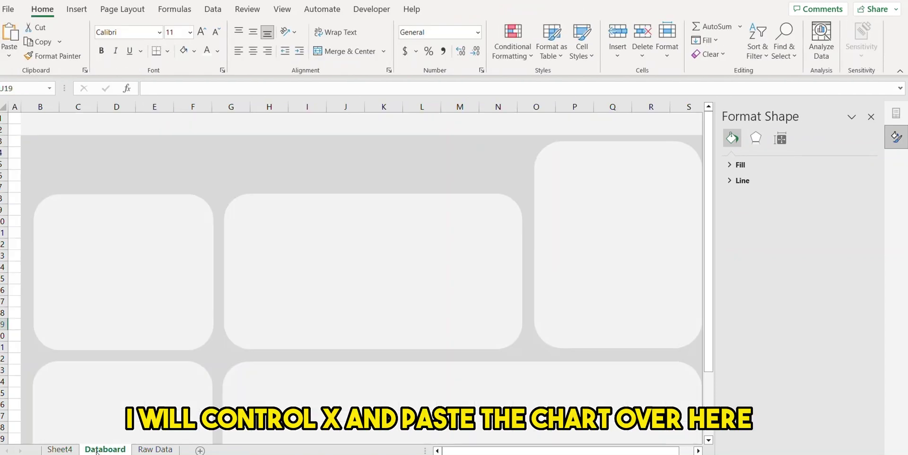
click(58, 215)
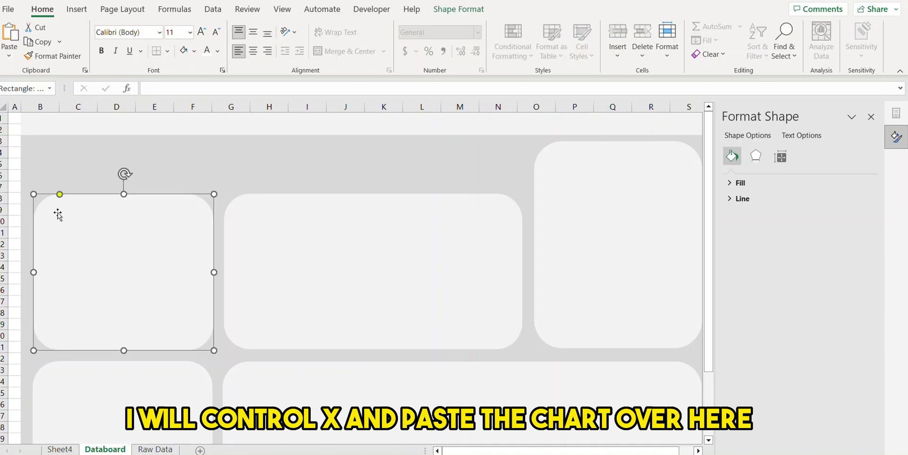
key(ctrl+v)
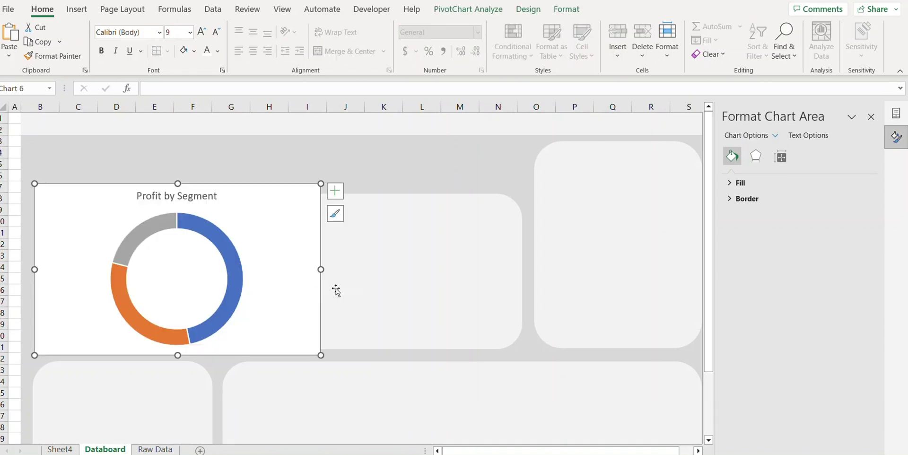
drag(318, 268, 213, 269)
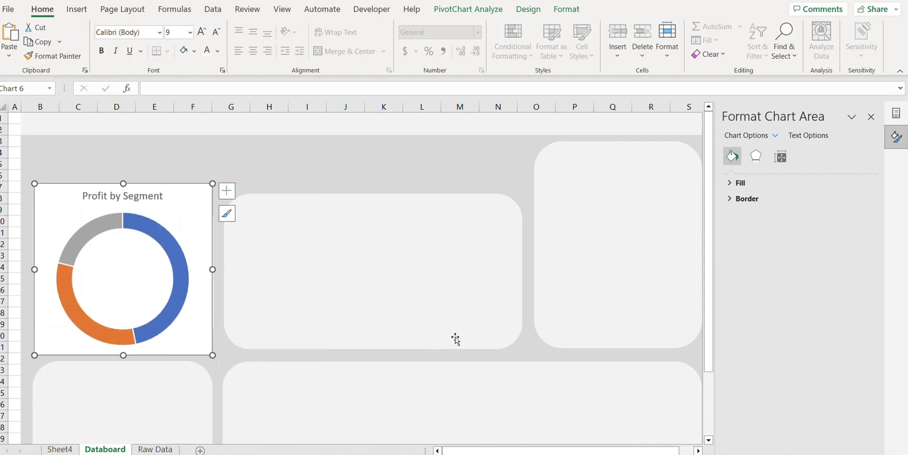
scroll(455, 336, down, 3)
click(157, 449)
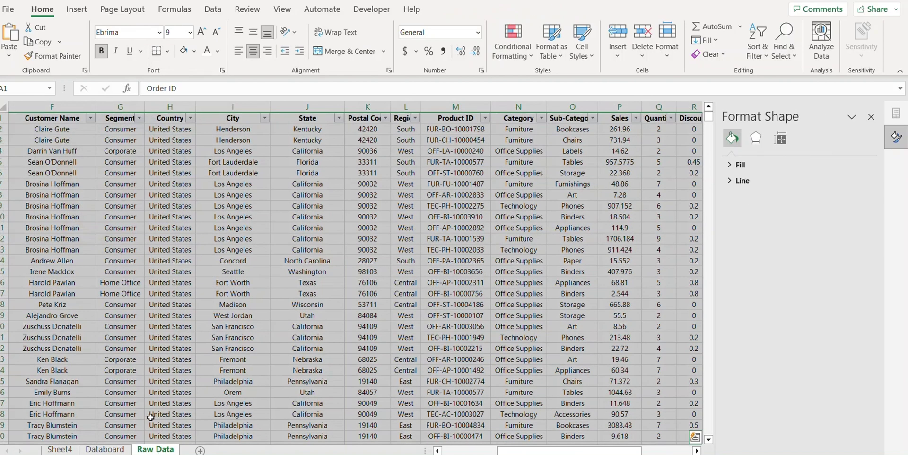
click(105, 449)
Step: Rename Sheet4 as Pivot
click(68, 449)
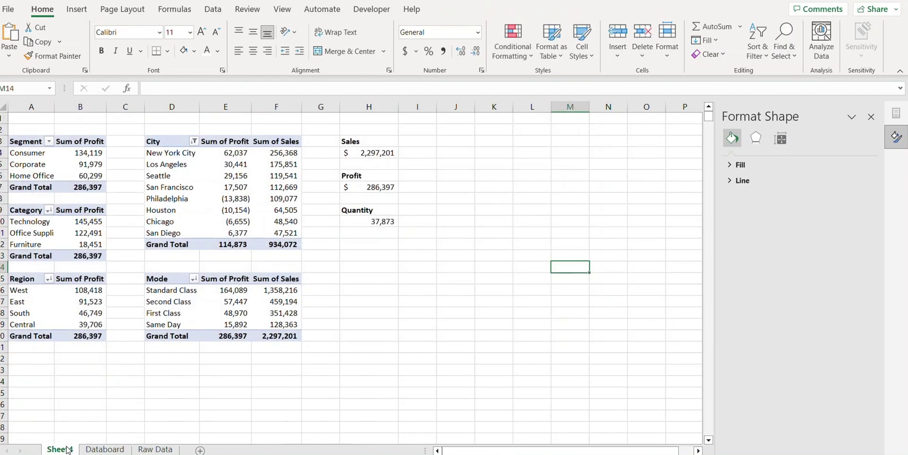
right_click(66, 451)
click(109, 303)
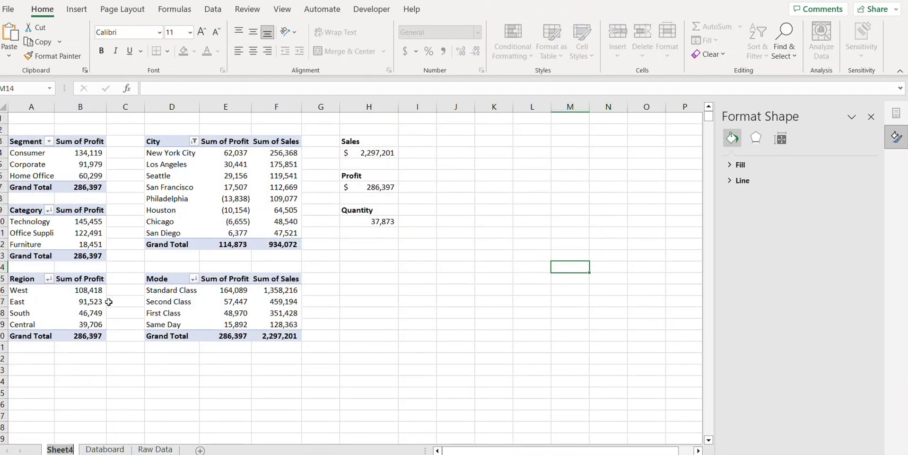
text(Pivot)
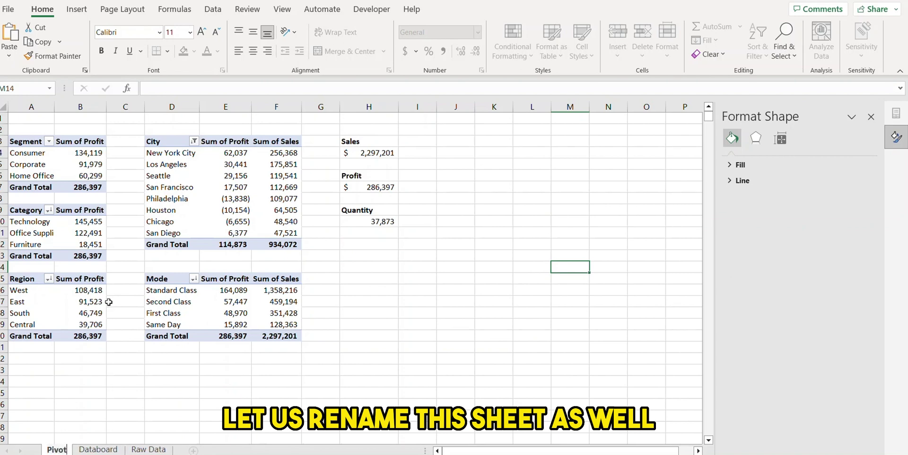
key(Return)
Step: Insert a doughnut PivotChart based on the Category PivotTable
click(38, 221)
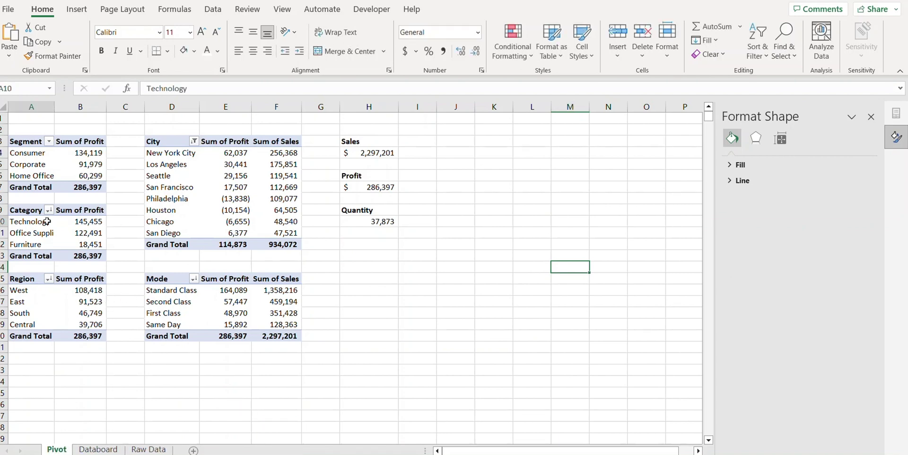
click(468, 9)
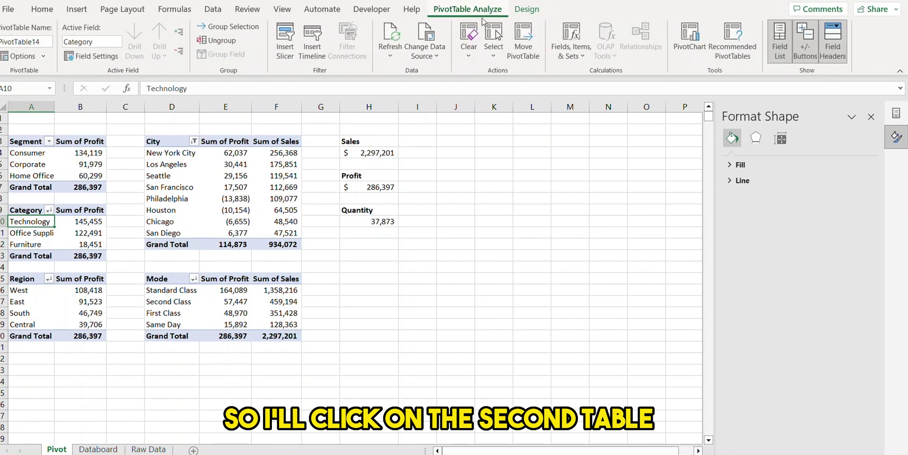
click(690, 38)
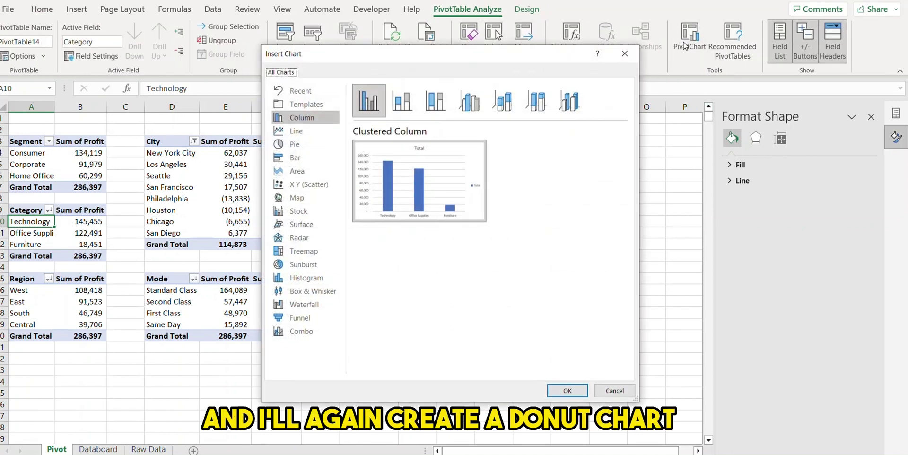
click(295, 144)
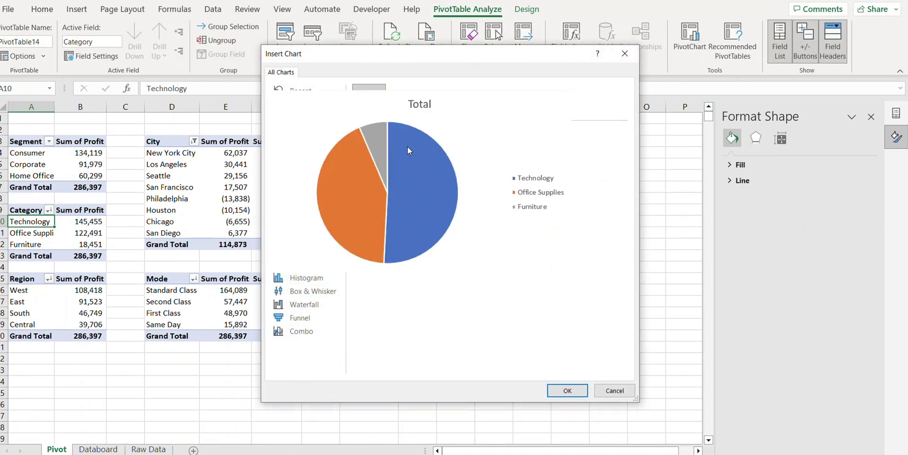
click(503, 100)
click(567, 391)
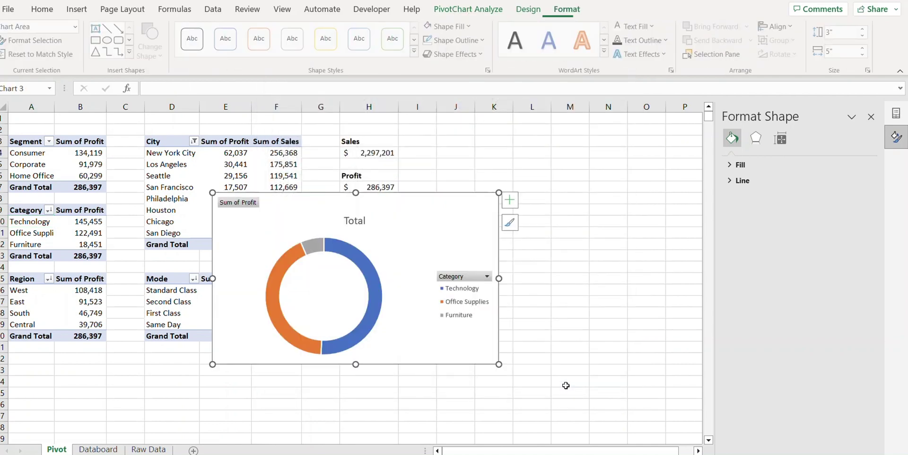
Step: Hide all field buttons on the category doughnut chart and delete its legend
right_click(238, 203)
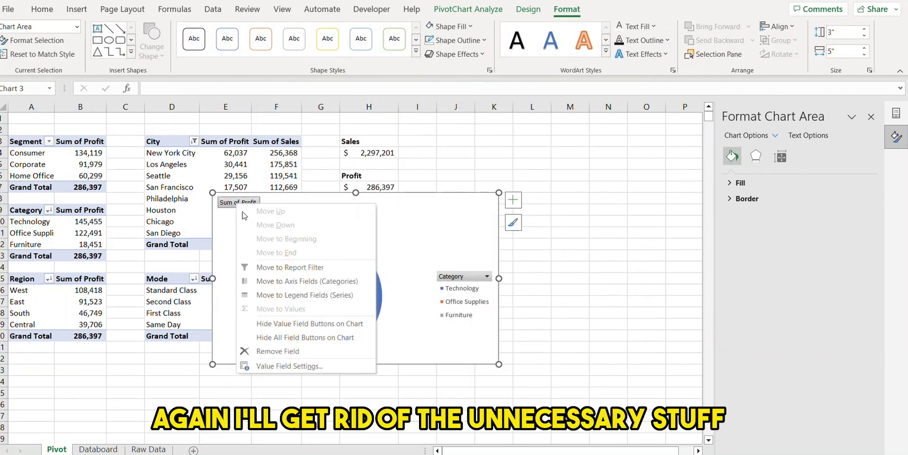
click(276, 337)
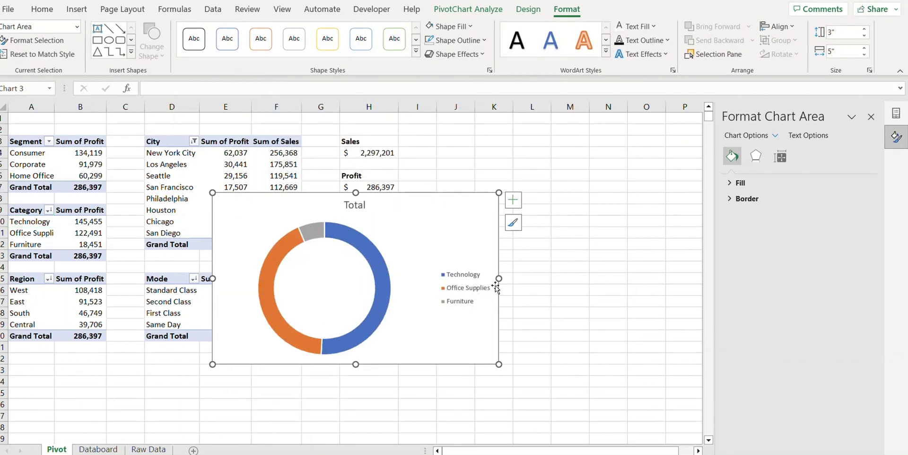
click(467, 290)
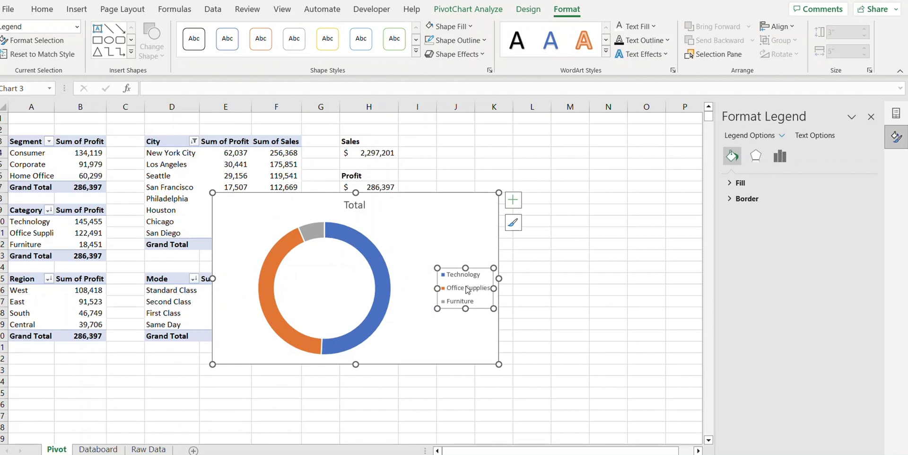
key(Delete)
Step: Change the category doughnut chart's title to "Profit by Category"
click(360, 205)
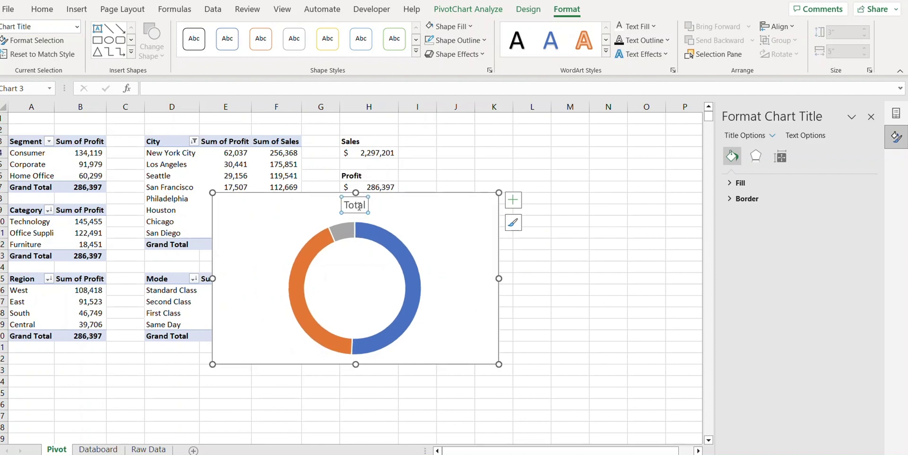
double_click(357, 207)
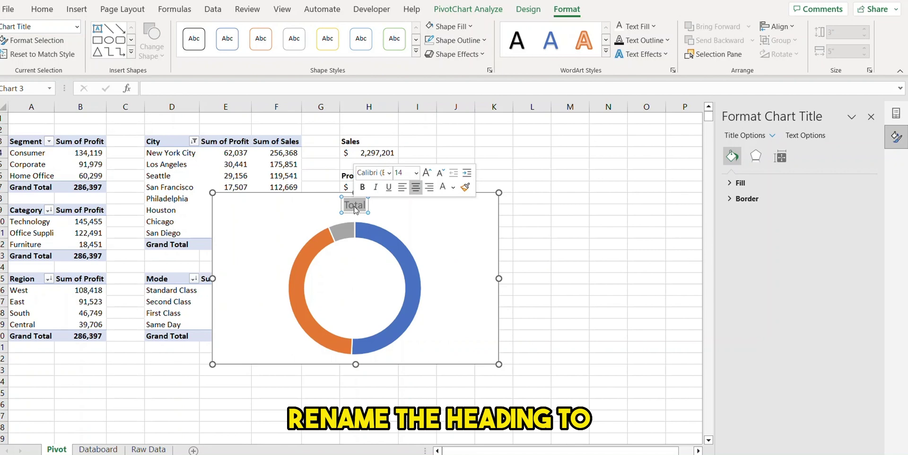
text(Pro)
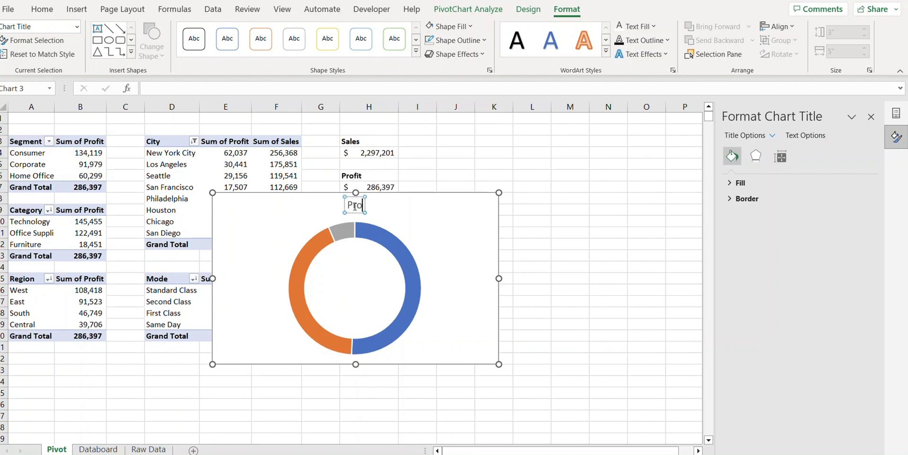
text(fit by Category)
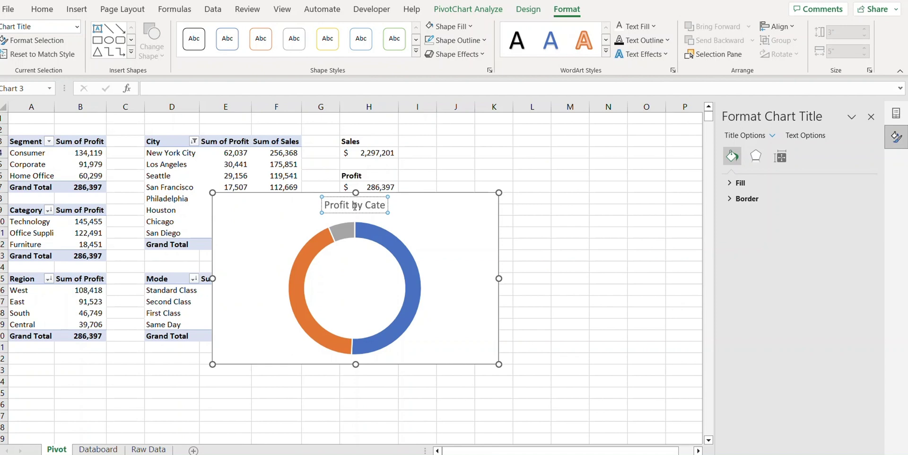
text(gory)
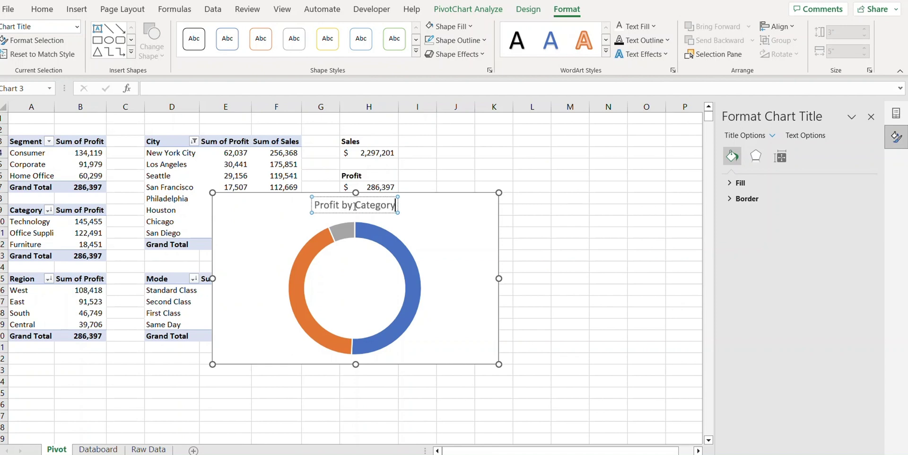
Step: Move the Profit by Category chart onto the lower-left panel of the Databoard sheet and shrink it to the panel's size
click(241, 221)
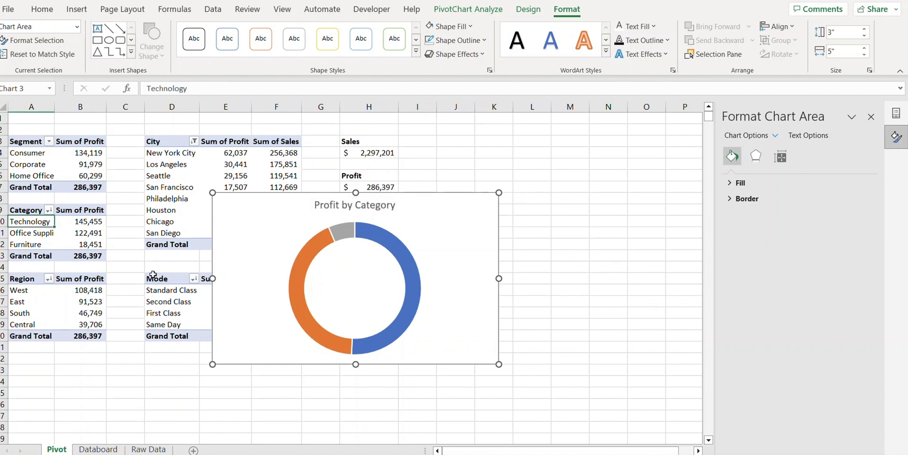
key(ctrl+x)
click(98, 449)
click(61, 299)
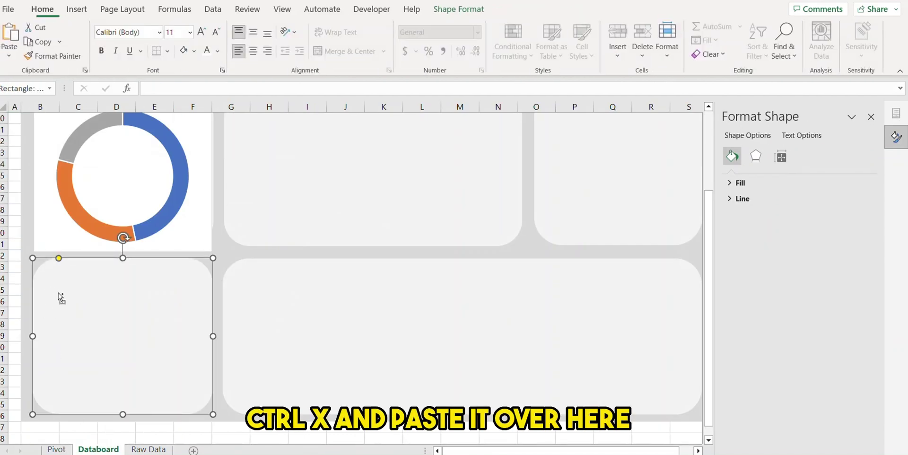
key(ctrl+v)
drag(260, 310, 264, 312)
drag(320, 430, 215, 416)
click(330, 435)
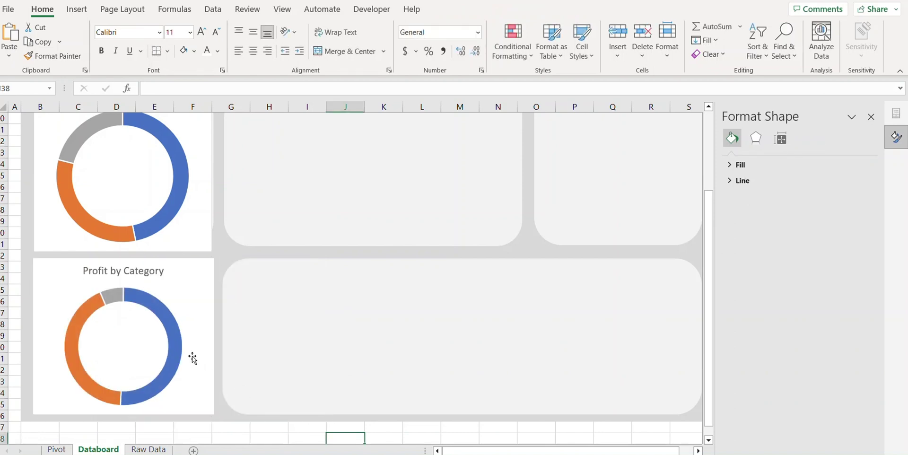
drag(191, 331, 189, 329)
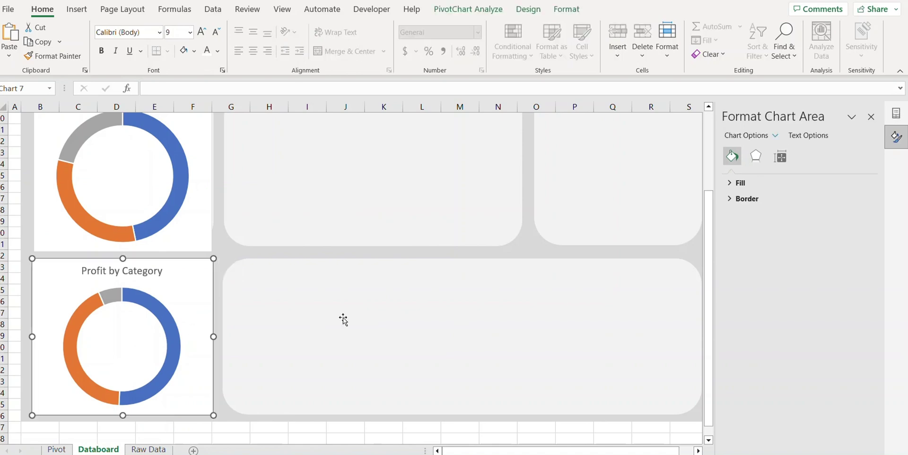
Step: Nudge the Profit by Segment chart and extend its left edge to line up with its panel and the chart below
scroll(343, 319, up, 3)
click(201, 304)
drag(201, 304, 204, 305)
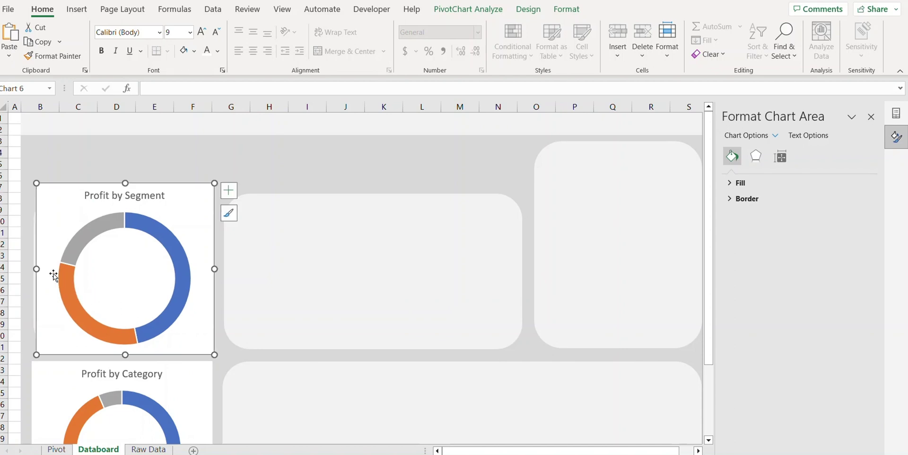
drag(36, 269, 32, 268)
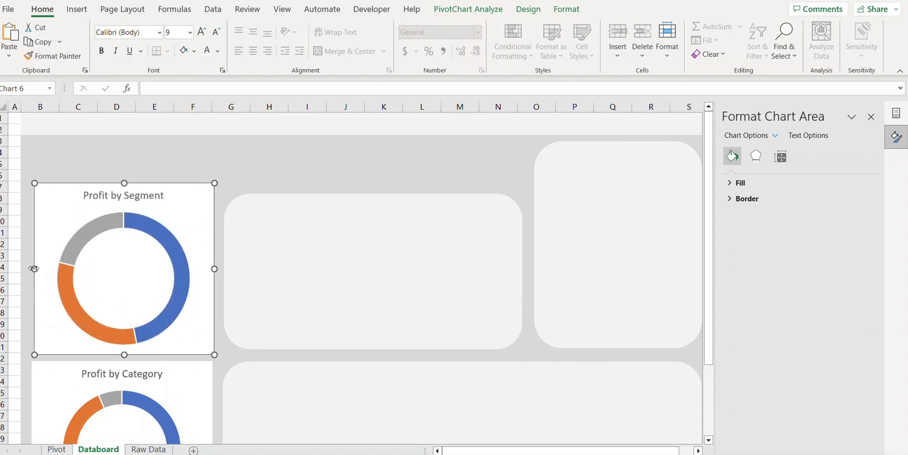
Step: Insert a line PivotChart based on the Region PivotTable on the Pivot sheet
click(140, 450)
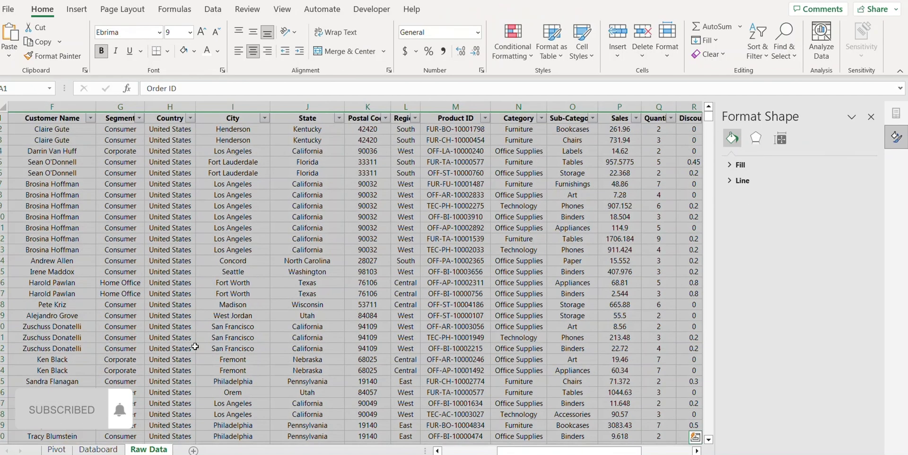
click(108, 449)
click(56, 450)
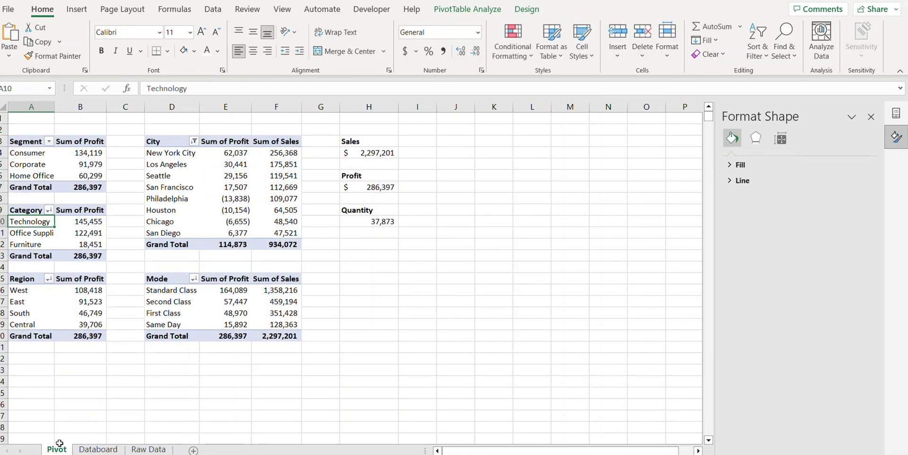
click(50, 312)
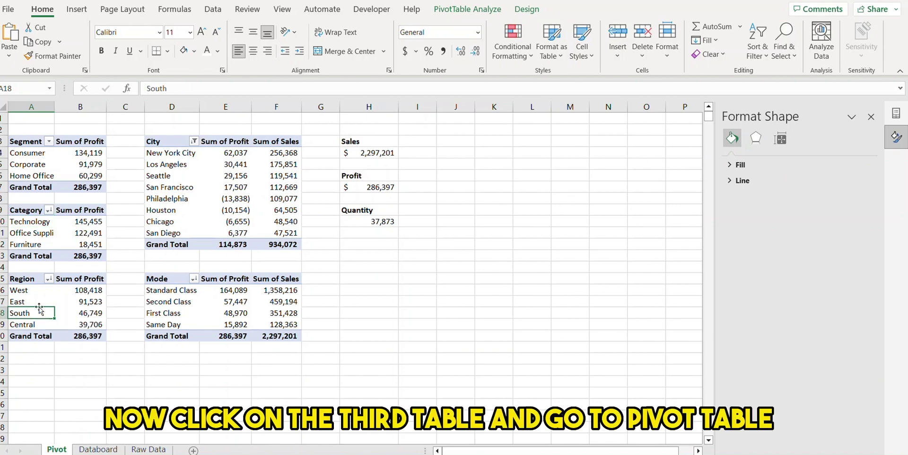
click(488, 14)
click(696, 55)
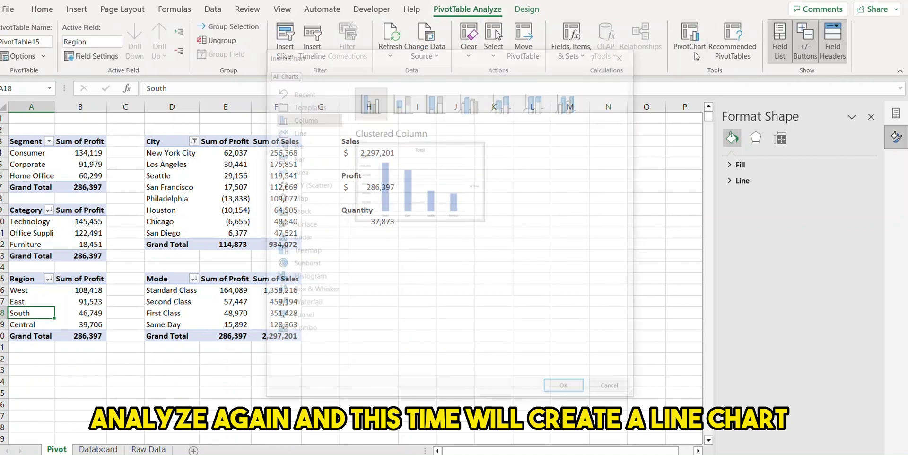
click(294, 132)
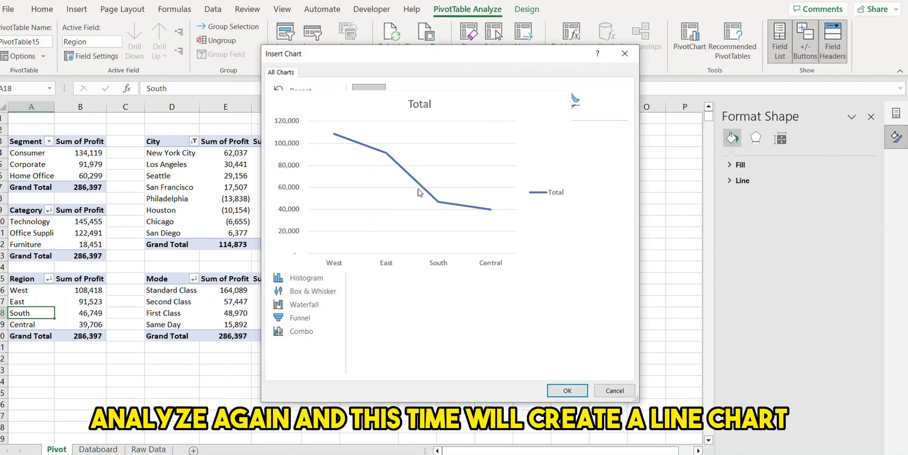
click(569, 391)
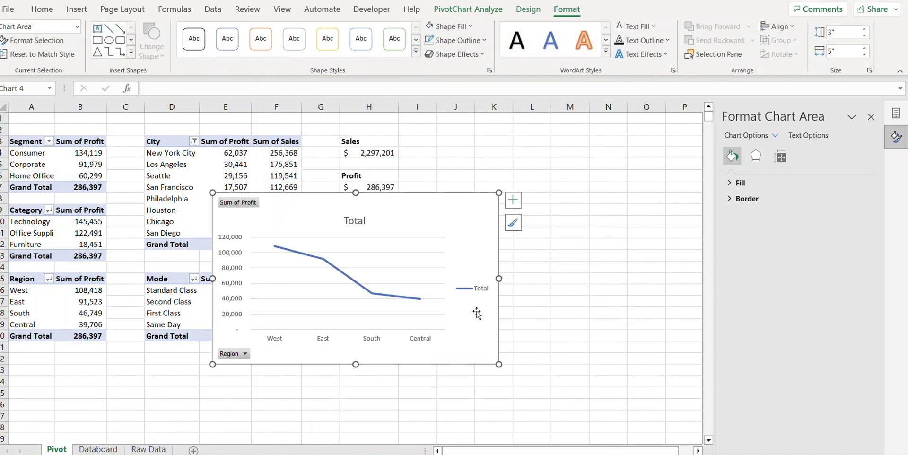
Step: Widen the region line chart to about 6.58" and delete its major gridlines
drag(500, 278, 589, 278)
click(455, 252)
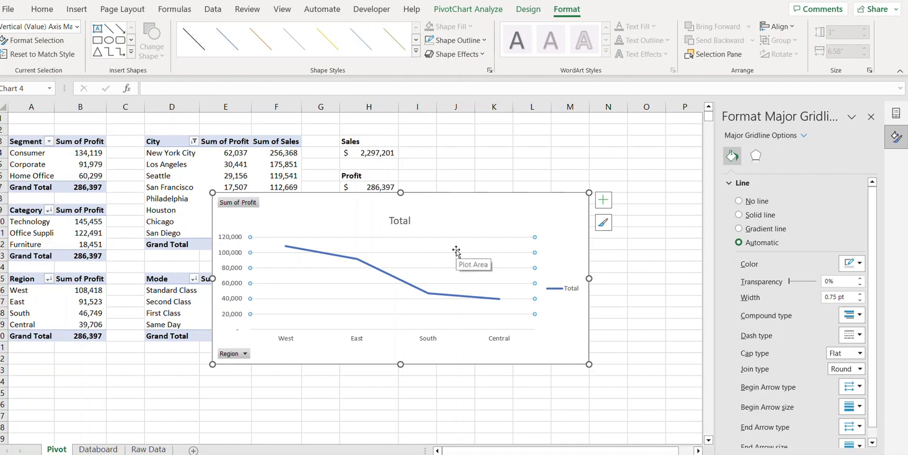
key(Delete)
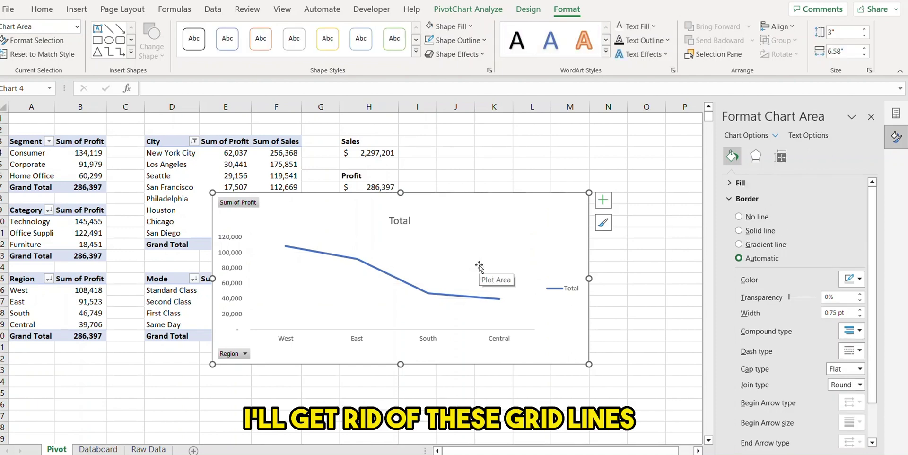
Step: Delete the region line chart's legend and hide all of its field buttons
click(563, 289)
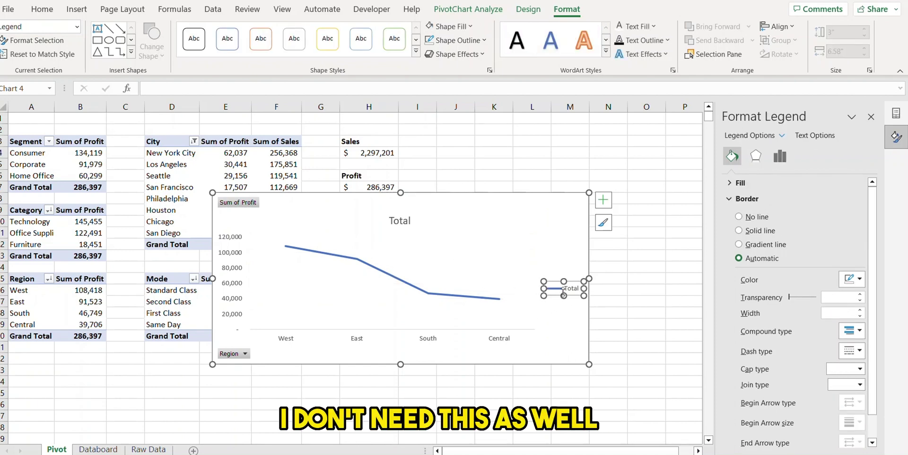
key(Delete)
right_click(243, 203)
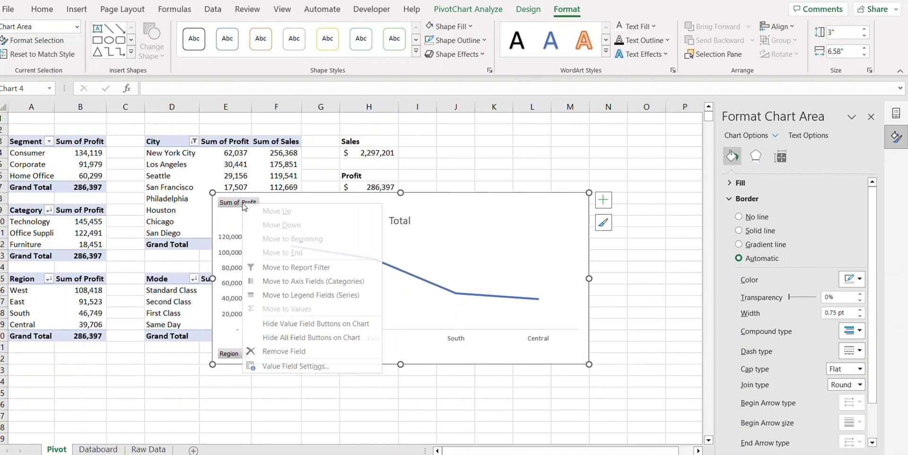
click(296, 337)
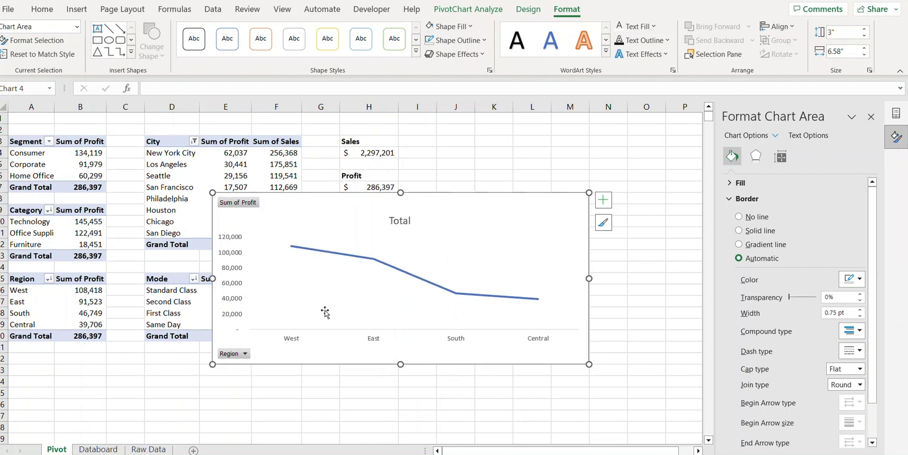
Step: Change the region line chart's title to "Profit by Region"
click(401, 208)
double_click(402, 208)
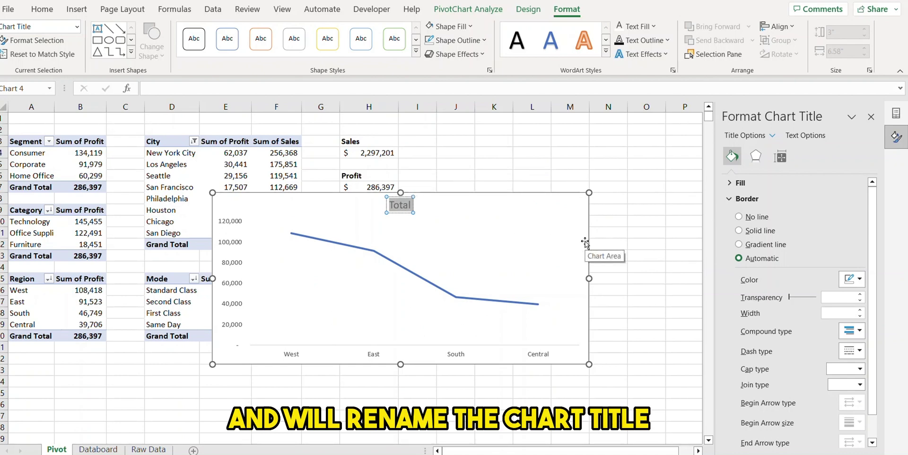
text(Profit by Region)
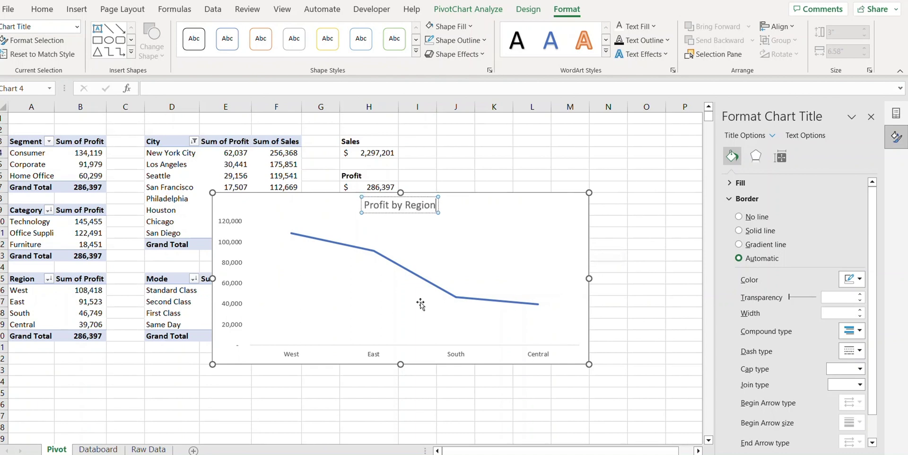
Step: Add data labels to the line series of the Profit by Region chart
click(349, 251)
right_click(347, 249)
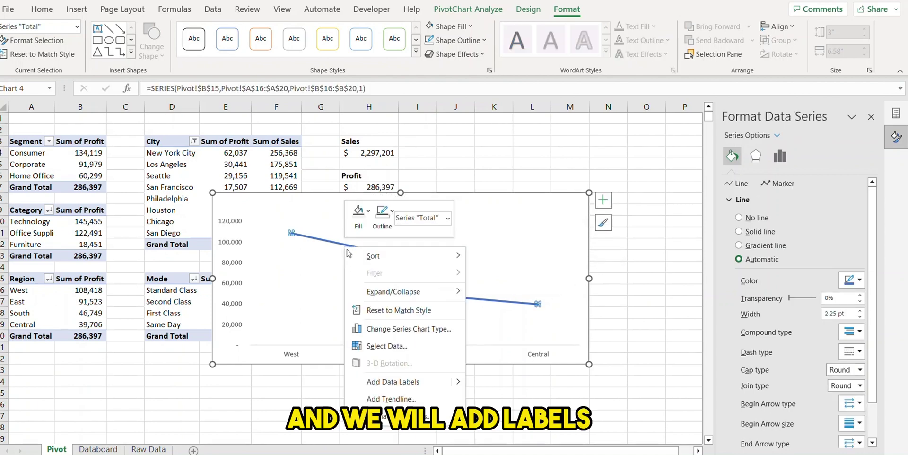
click(389, 381)
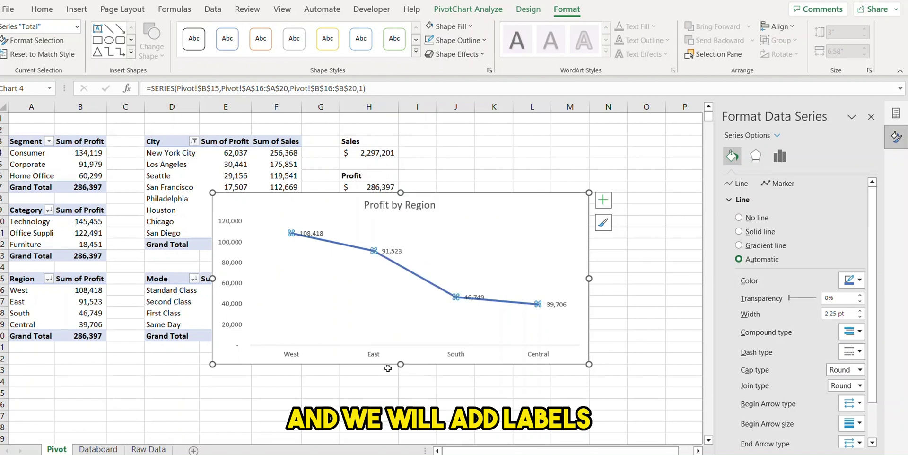
click(244, 206)
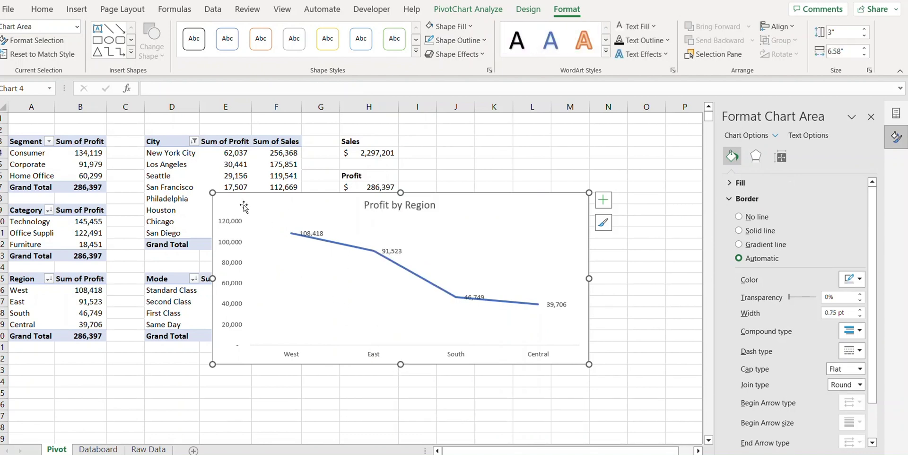
Step: Move the Profit by Region chart onto the Databoard sheet beside Profit by Segment and narrow it to cover its panel
key(ctrl+x)
key(ctrl+Page_Down)
click(301, 184)
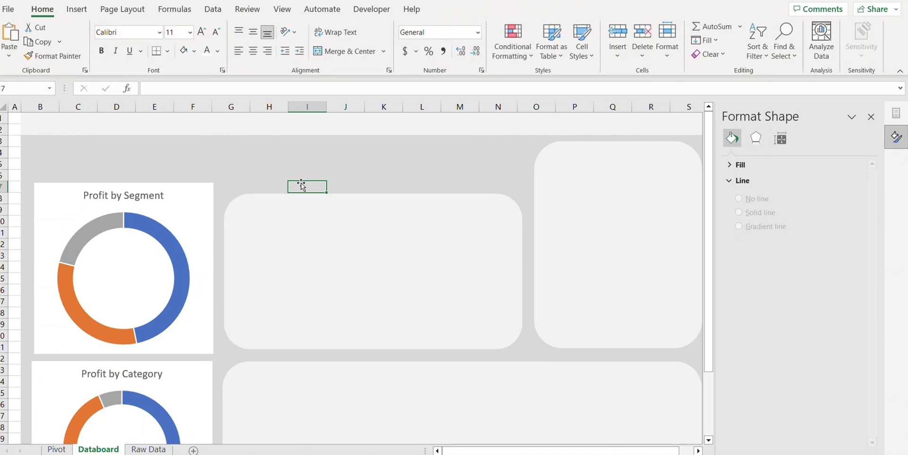
key(ctrl+v)
drag(349, 203, 276, 196)
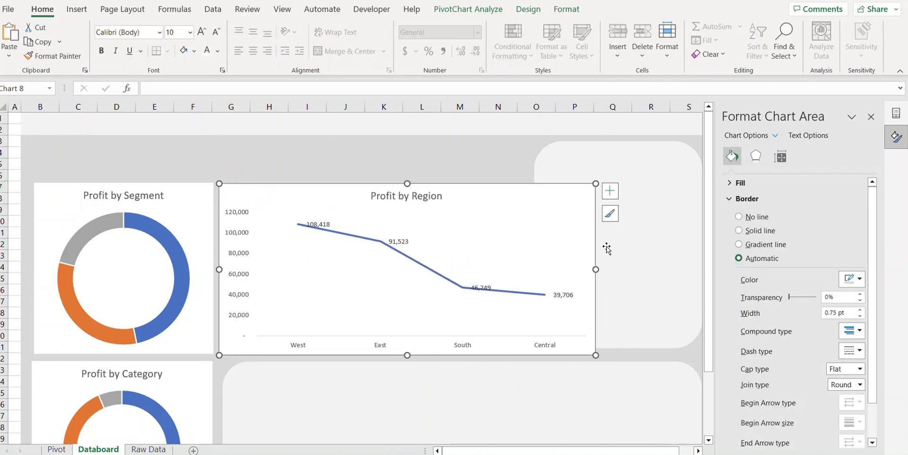
drag(594, 270, 523, 270)
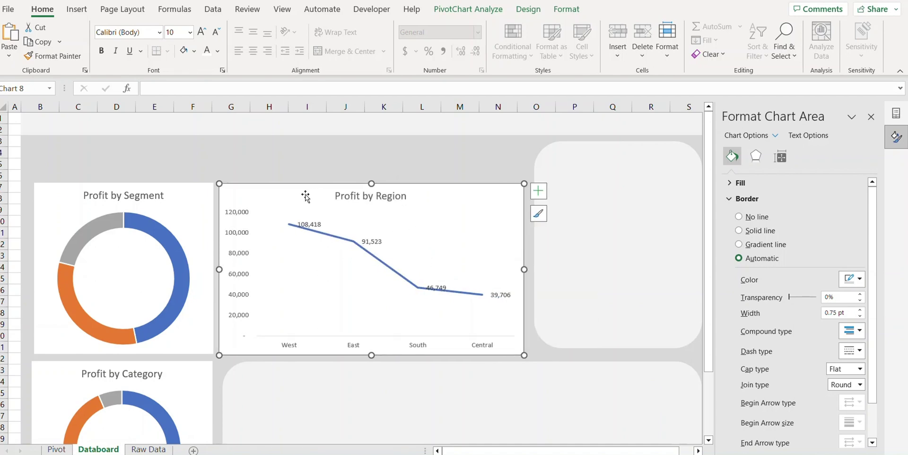
Step: Insert a Stacked Column PivotChart from the City PivotTable on the Pivot sheet
click(57, 450)
click(383, 313)
click(166, 180)
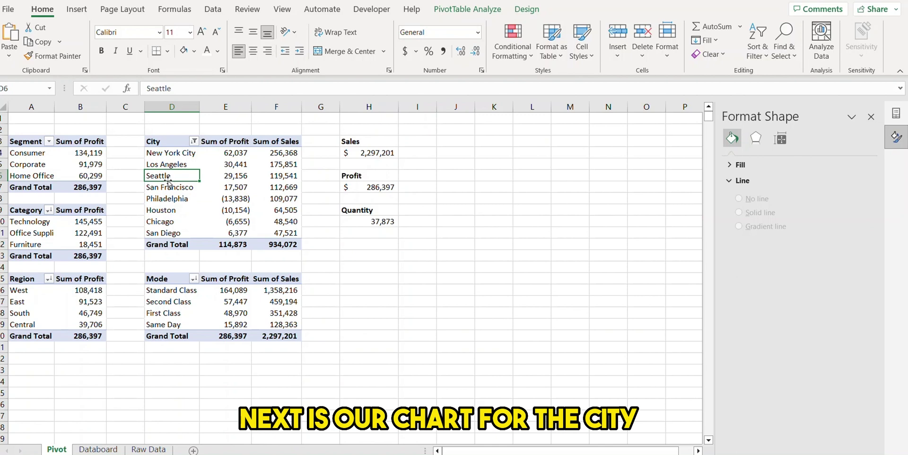
click(471, 10)
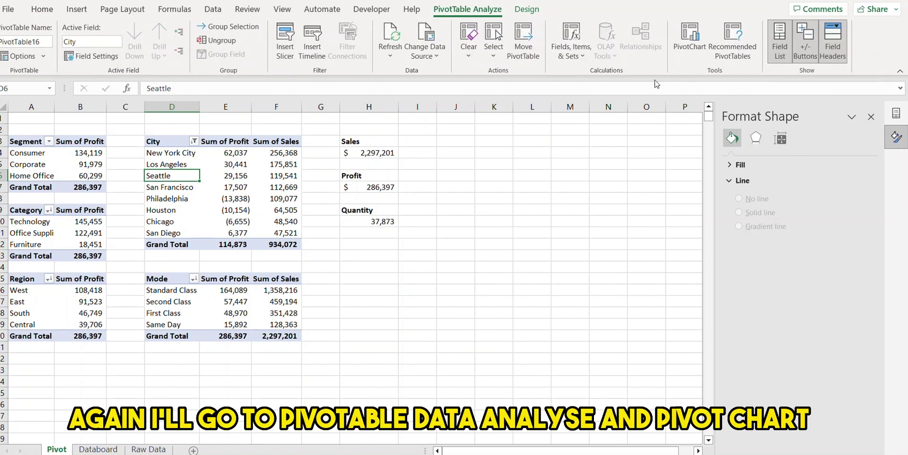
click(693, 52)
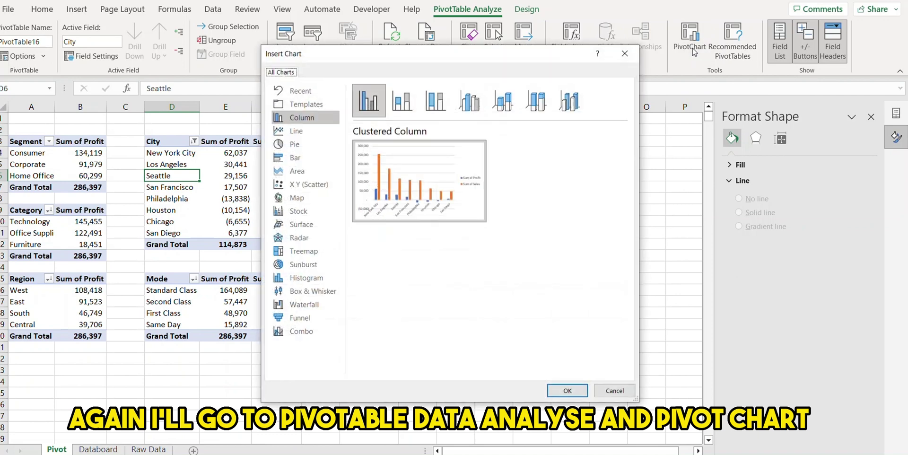
click(403, 101)
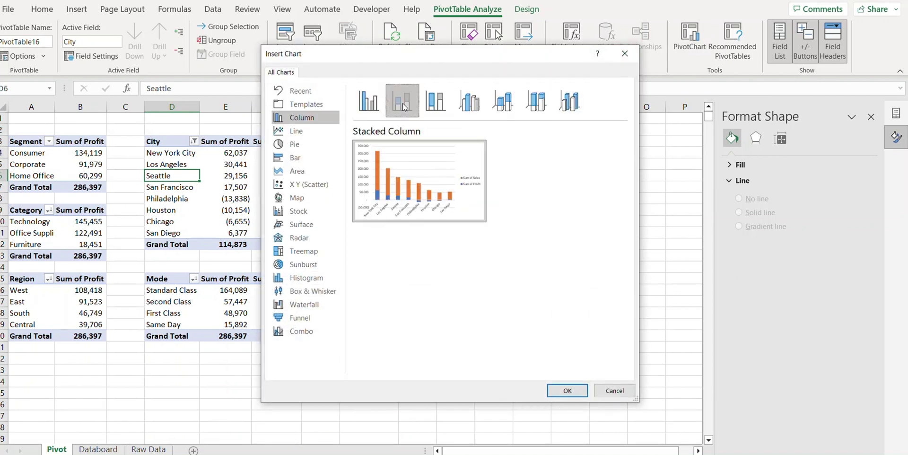
click(562, 389)
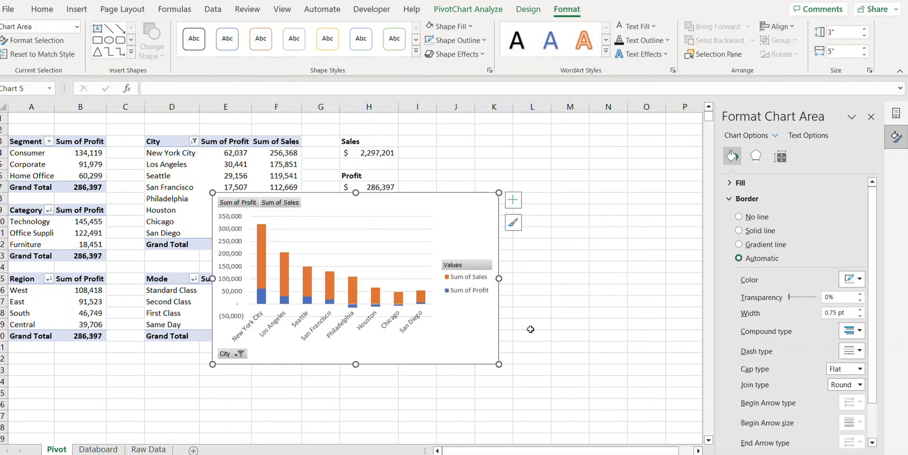
Step: Hide all field buttons on the city column chart
click(464, 266)
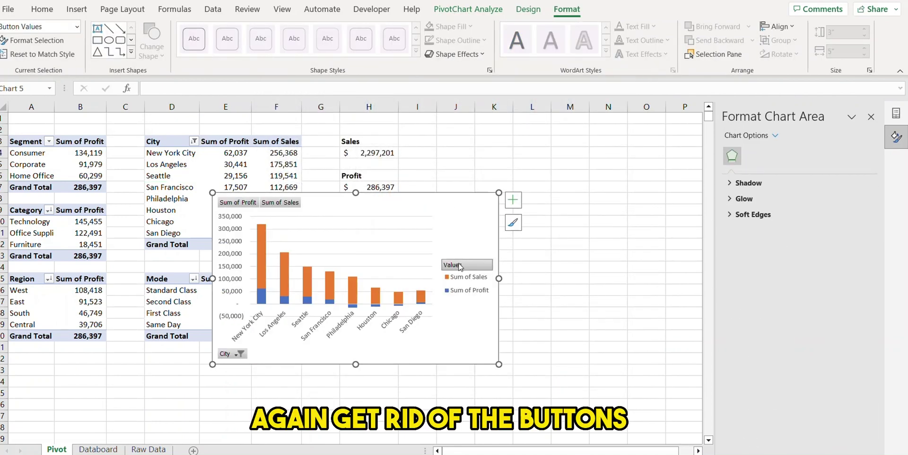
click(280, 210)
right_click(253, 204)
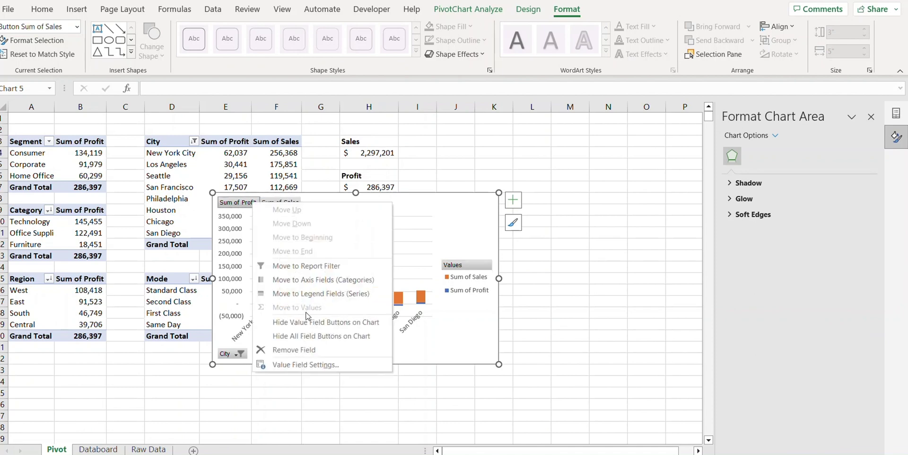
click(303, 337)
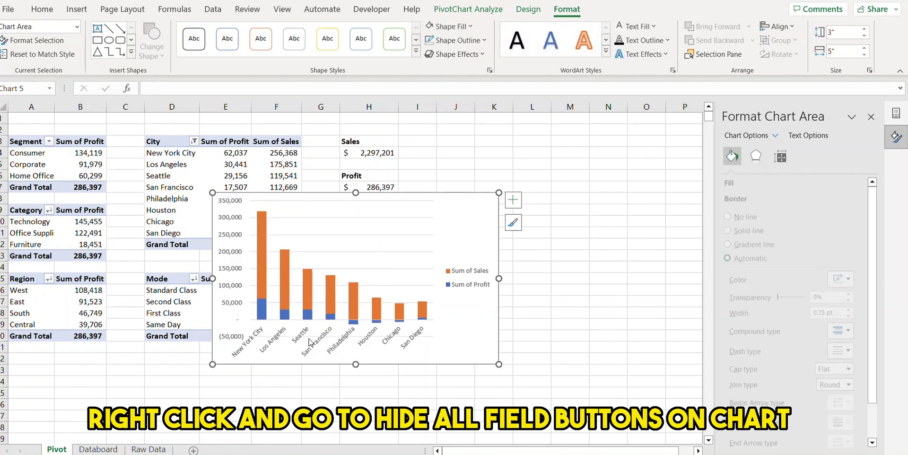
Step: Delete the city column chart's legend and its major gridlines
click(469, 279)
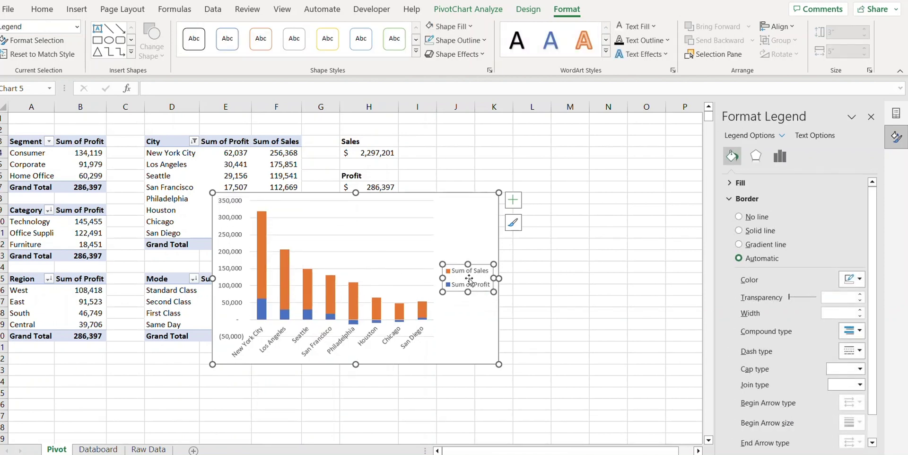
key(Delete)
click(387, 244)
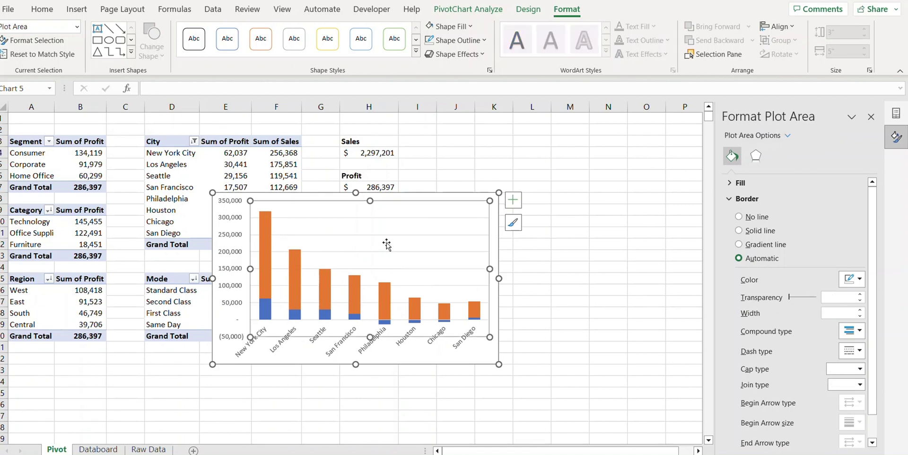
click(496, 223)
click(509, 202)
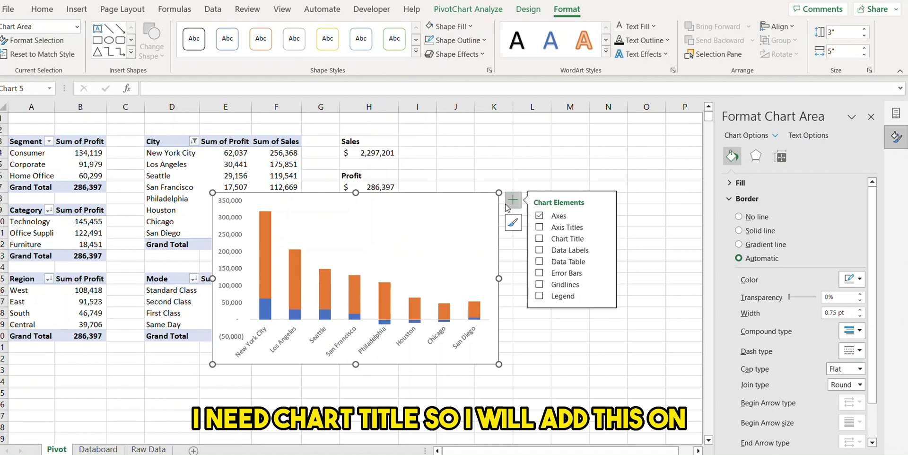
click(571, 229)
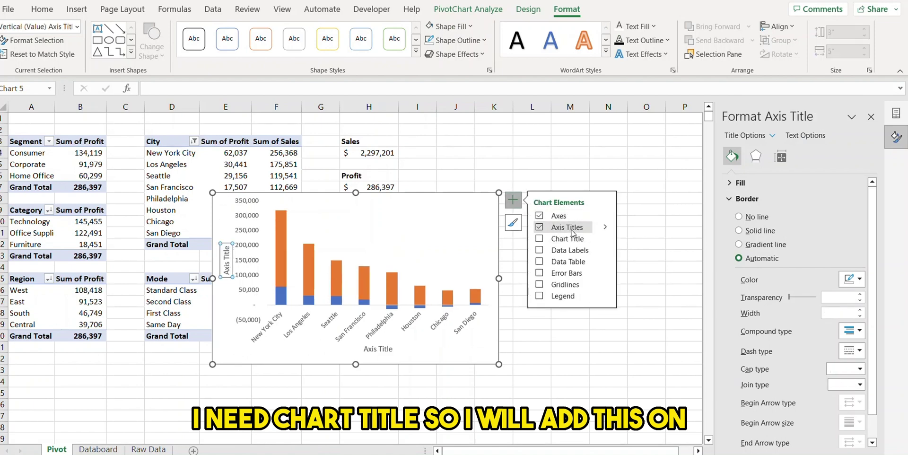
click(605, 229)
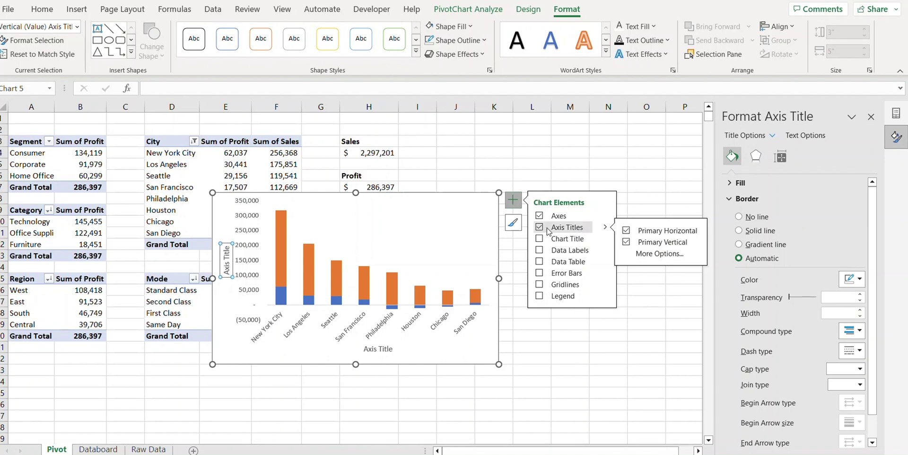
click(586, 227)
Step: Add a title above the city column chart reading "Profit & Sales by City"
click(587, 239)
click(587, 241)
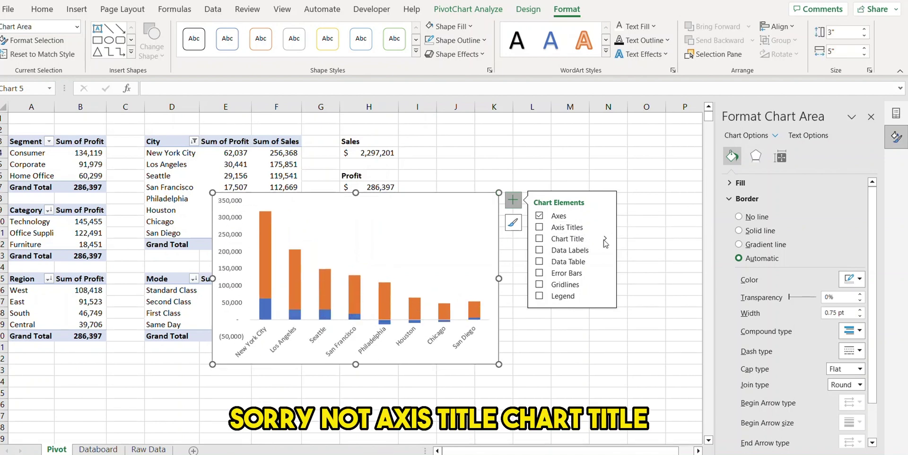
click(606, 239)
click(643, 243)
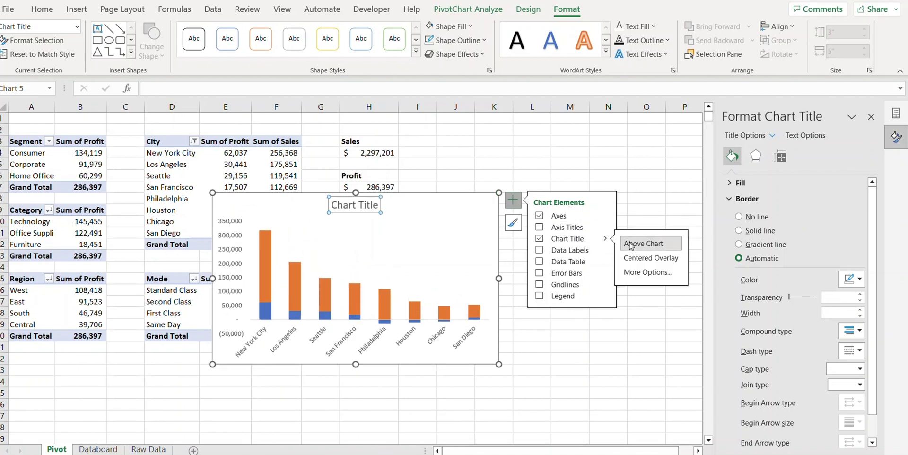
double_click(361, 207)
triple_click(359, 208)
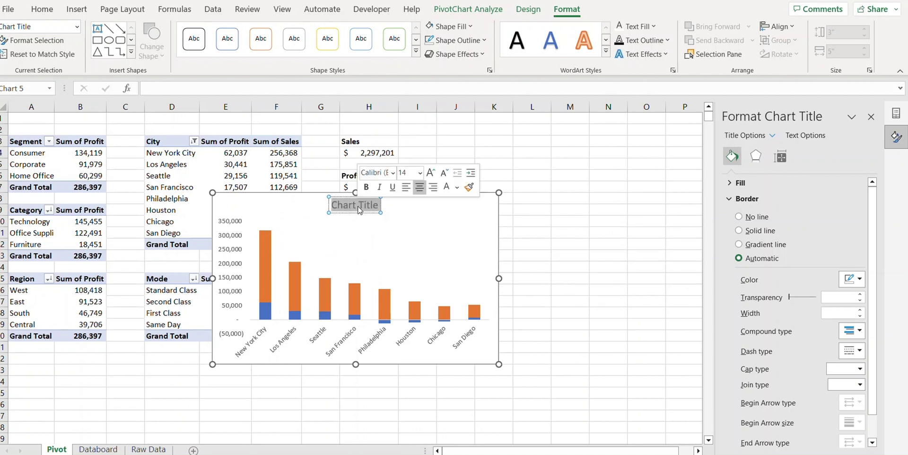
key(Delete)
text(Profit)
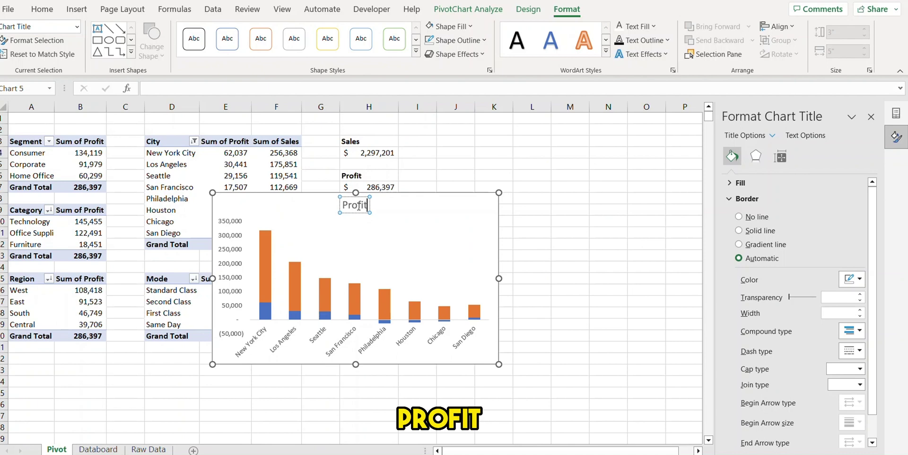
text( & Sales by City)
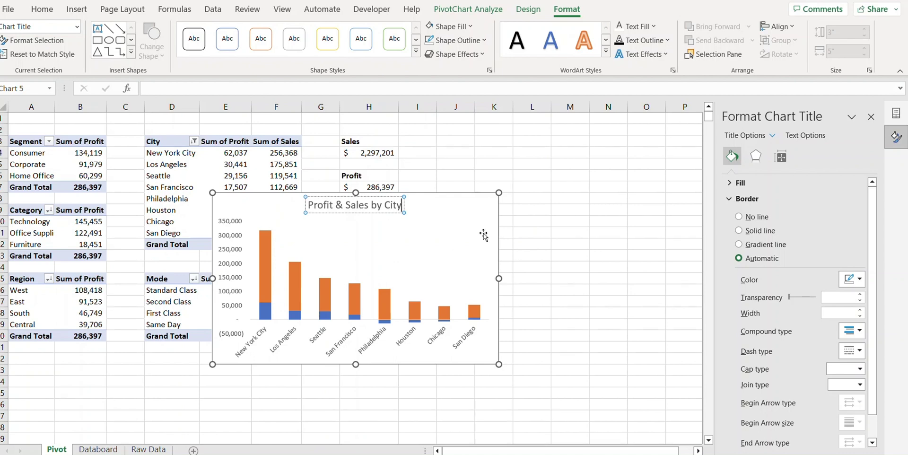
click(580, 223)
Step: Move the Profit & Sales by City chart from the Pivot sheet to the Databoard sheet, below Profit by Region
click(251, 202)
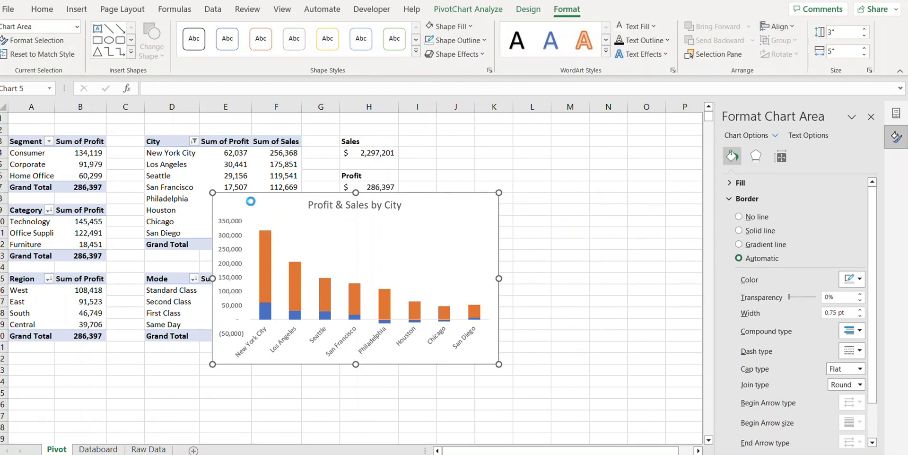
key(ctrl+x)
click(98, 449)
scroll(361, 374, down, 3)
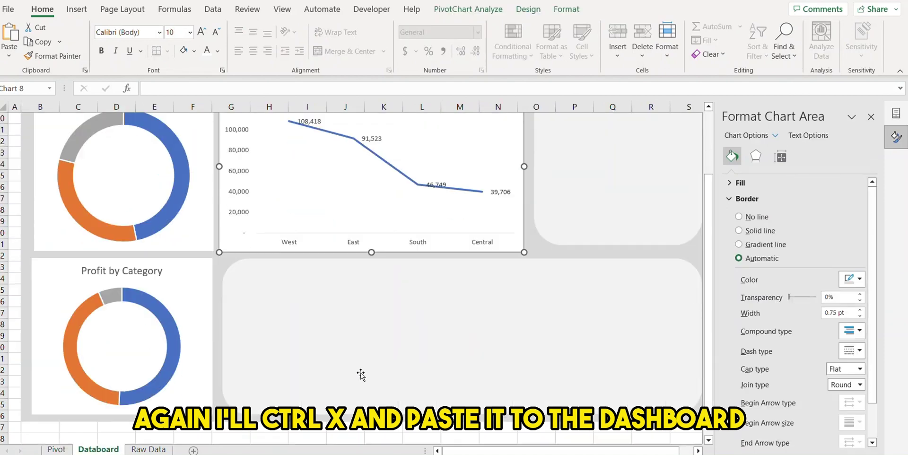
click(260, 286)
key(ctrl+v)
Step: Align the Profit & Sales by City chart beside Profit by Category, then widen and shorten it to cover the wide lower panel
drag(267, 265, 263, 274)
drag(507, 346, 575, 338)
drag(334, 431, 335, 415)
click(634, 381)
drag(563, 451, 530, 452)
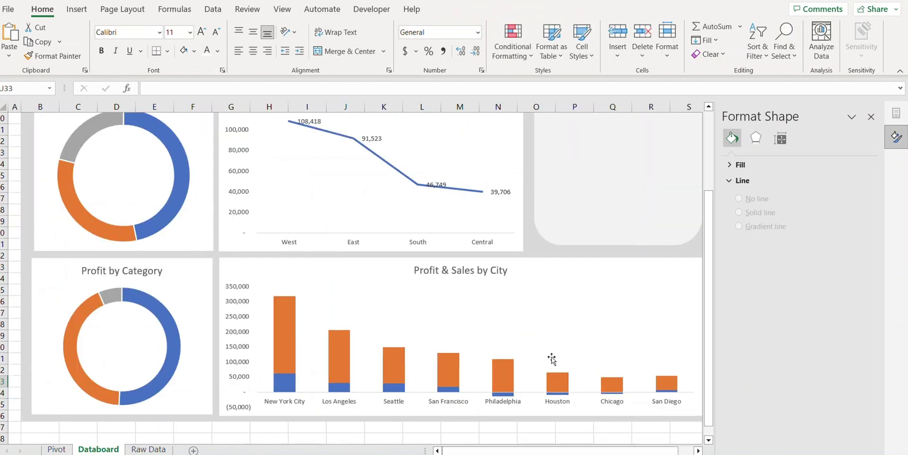
Step: Insert a Clustered Bar PivotChart from the Mode PivotTable on the Pivot sheet
scroll(568, 328, up, 3)
click(148, 450)
click(65, 450)
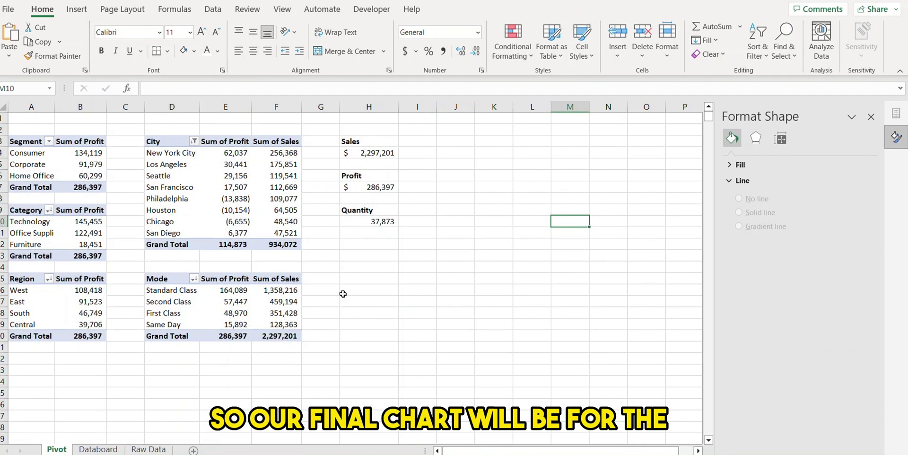
click(174, 308)
click(234, 315)
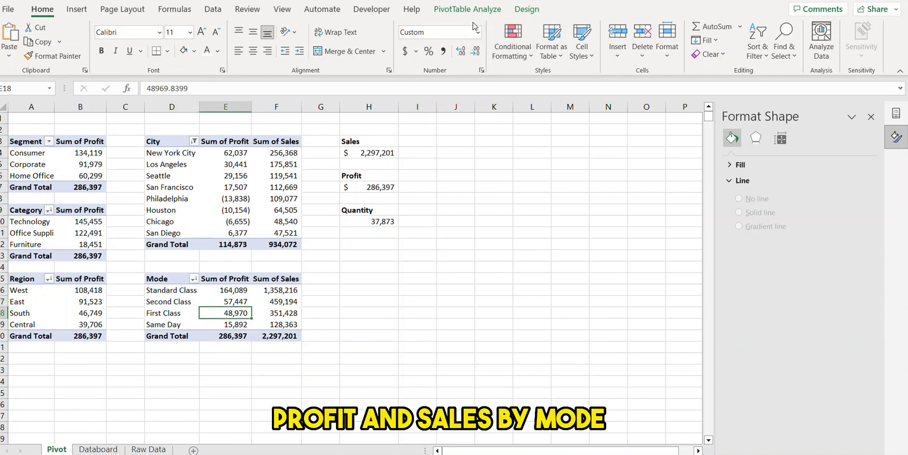
click(467, 9)
key(Left)
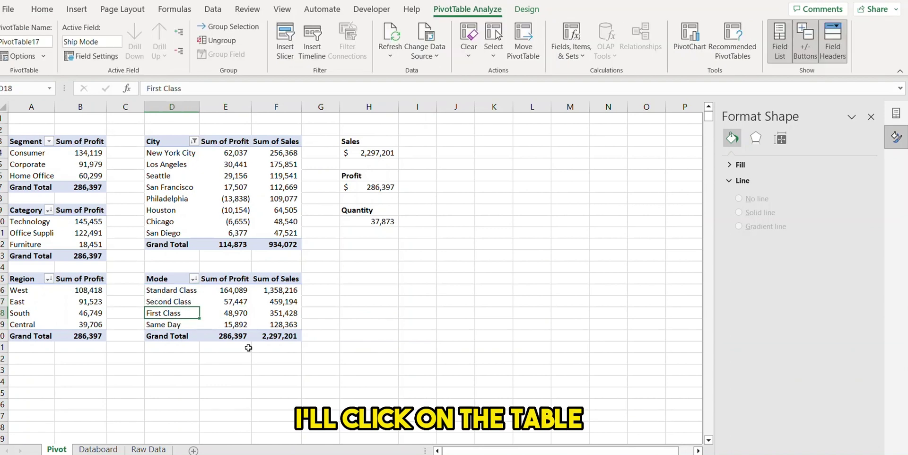
click(690, 45)
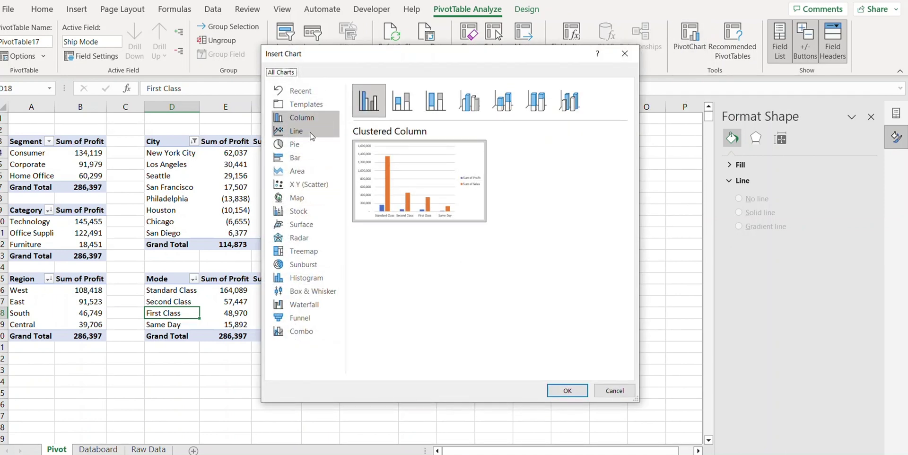
click(298, 157)
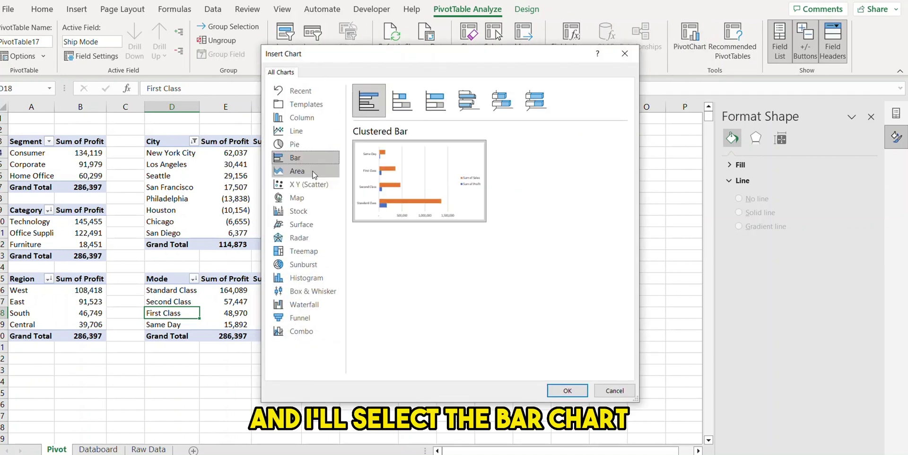
click(568, 390)
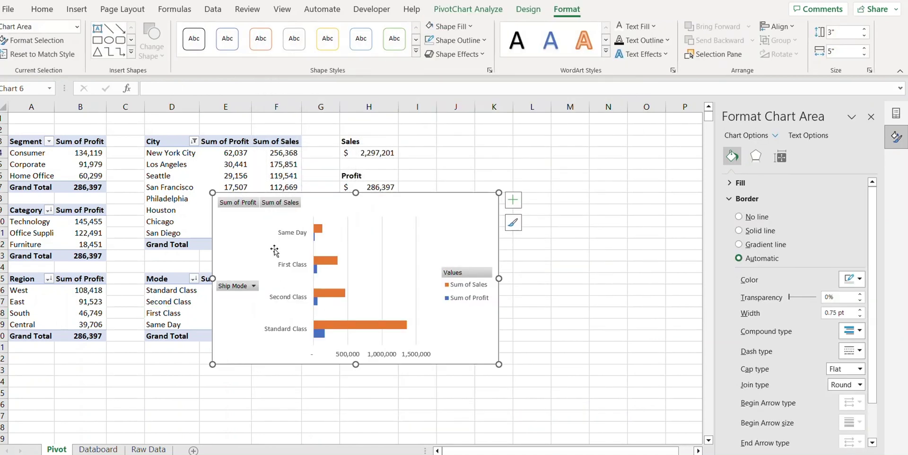
Step: Hide all field buttons on the ship mode bar chart
right_click(235, 209)
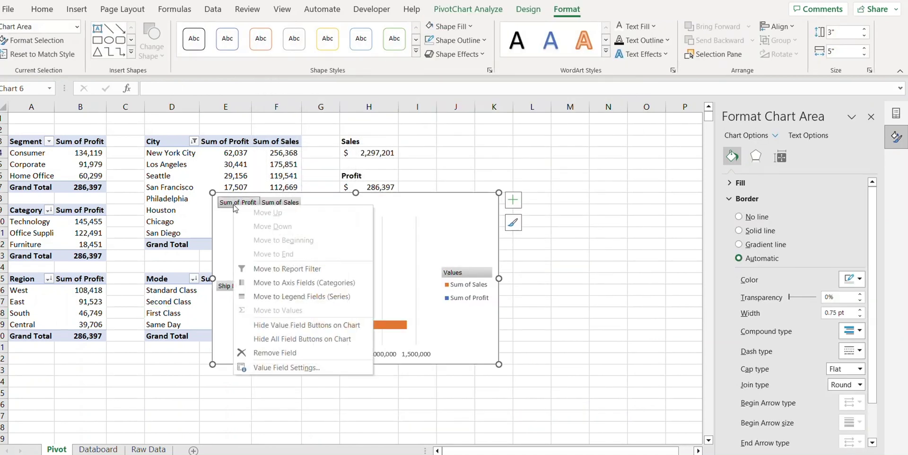
click(264, 340)
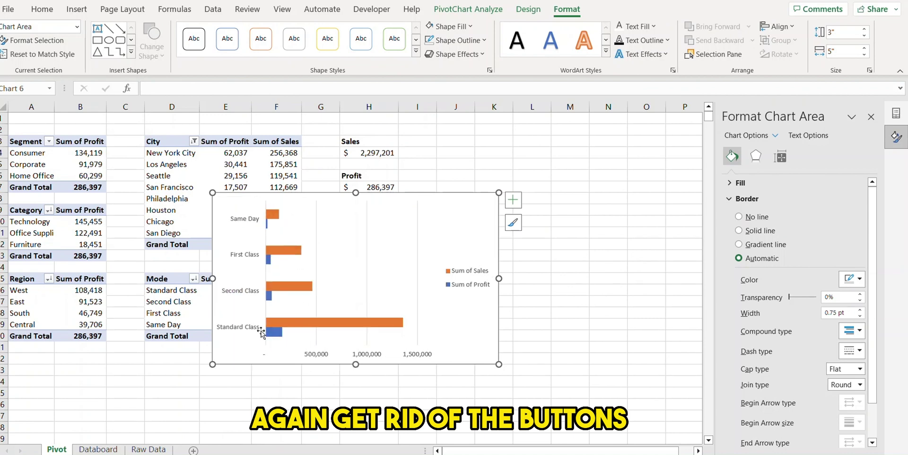
Step: Delete the vertical gridlines from the ship mode bar chart on the Pivot sheet
click(463, 277)
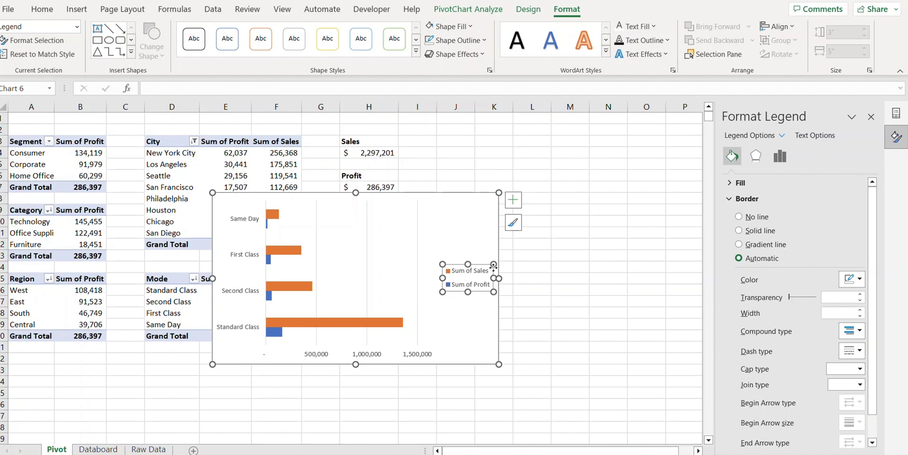
click(371, 266)
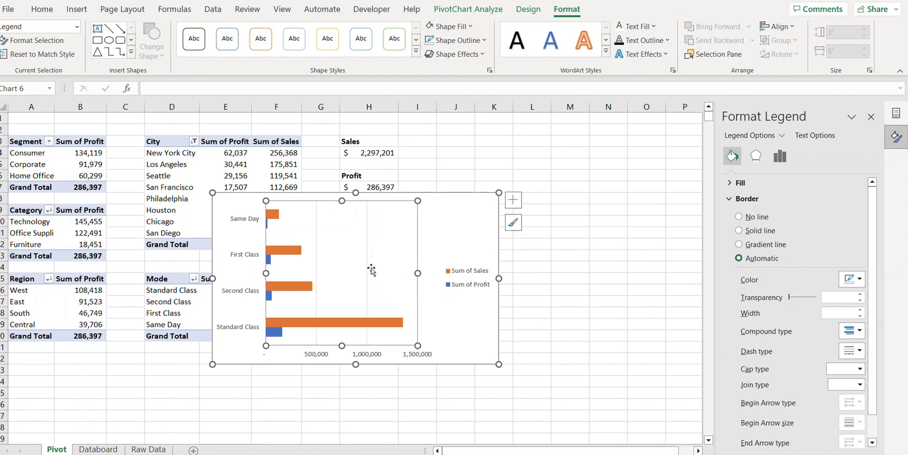
key(Escape)
Step: Move the ship mode bar chart's legend to the top of the chart
click(459, 273)
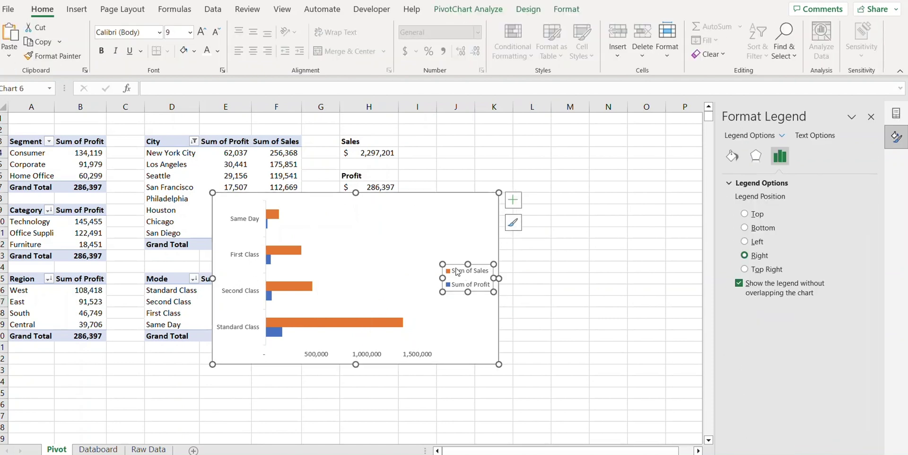
click(513, 200)
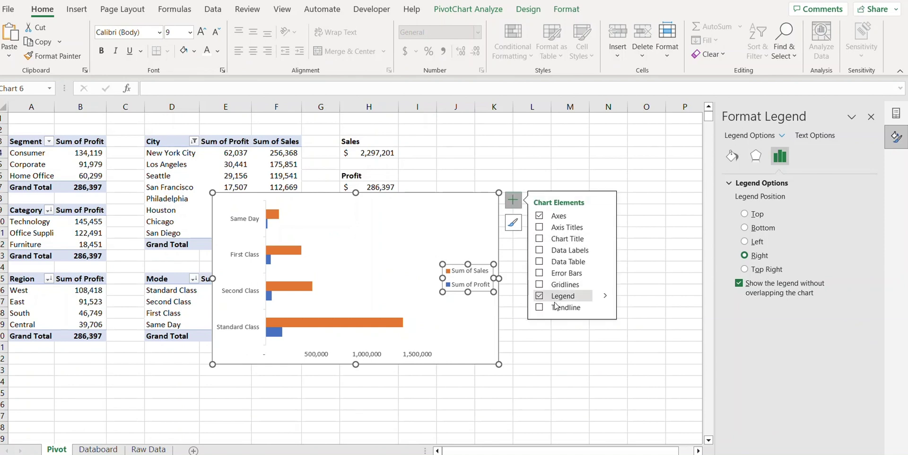
click(605, 297)
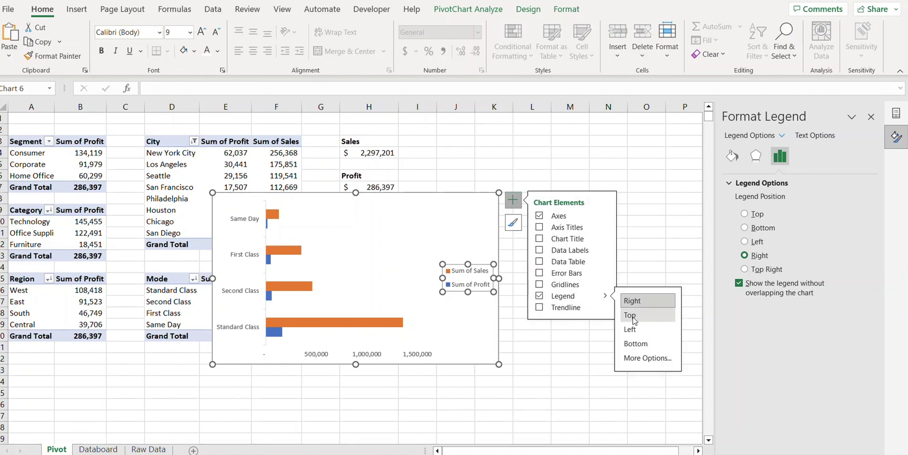
click(571, 231)
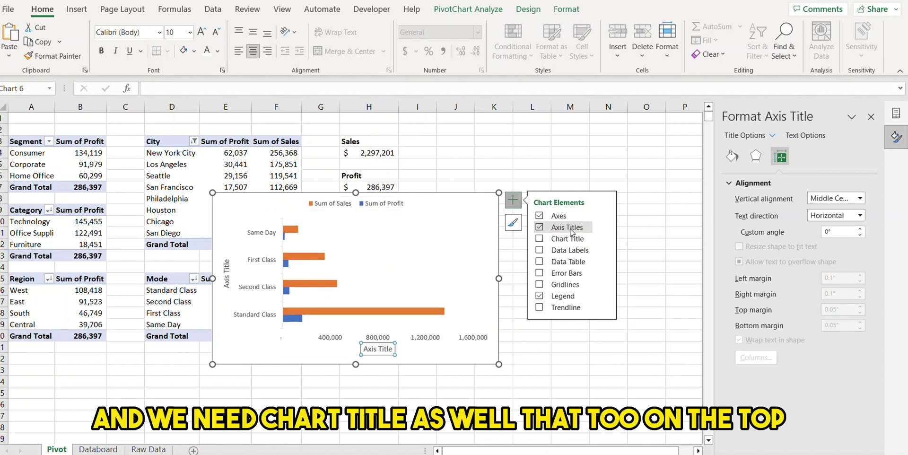
click(605, 228)
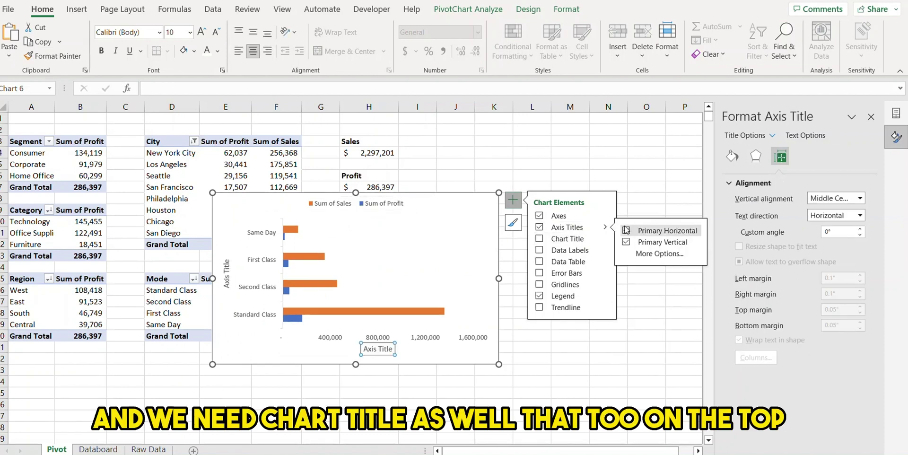
click(560, 228)
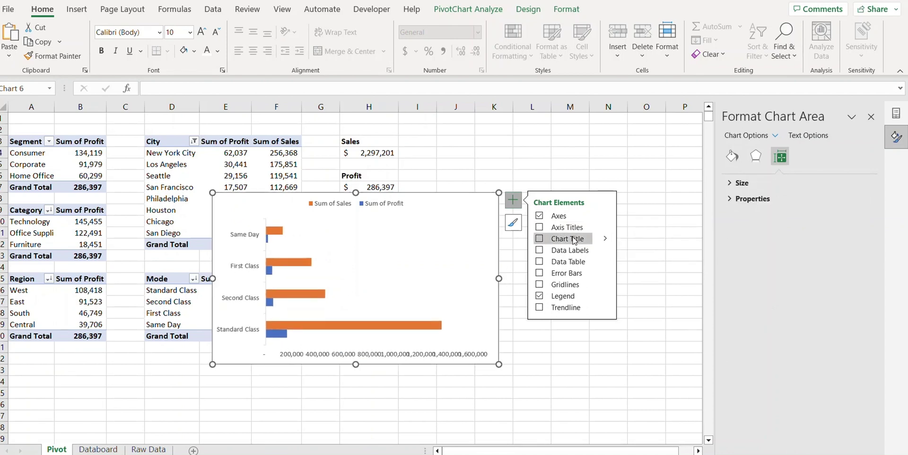
Step: Add a title above the ship mode bar chart reading "Profit by Mode"
click(574, 238)
click(605, 239)
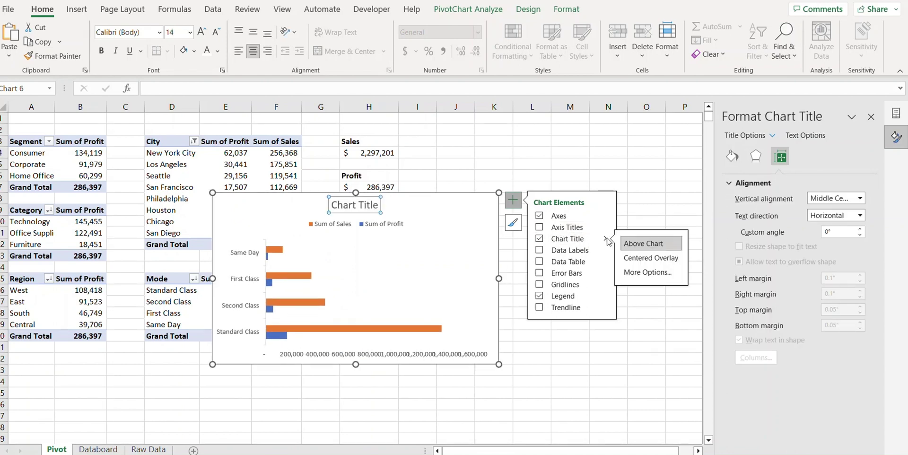
click(355, 206)
triple_click(356, 207)
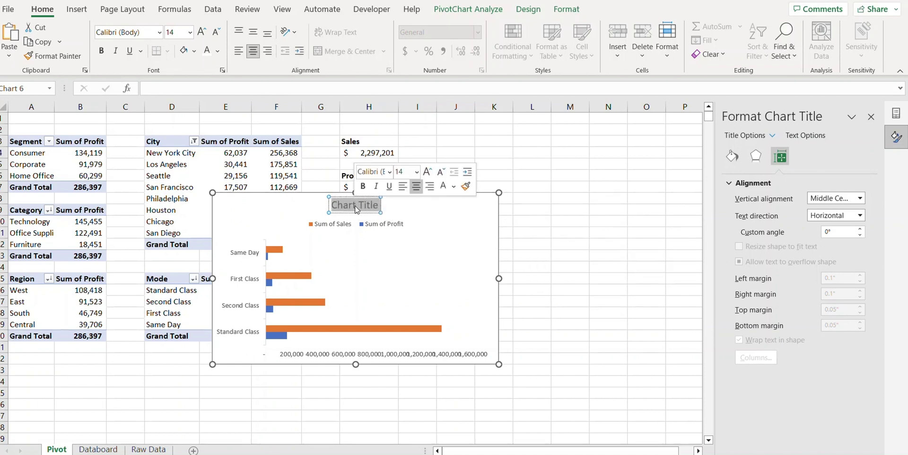
text(Profit)
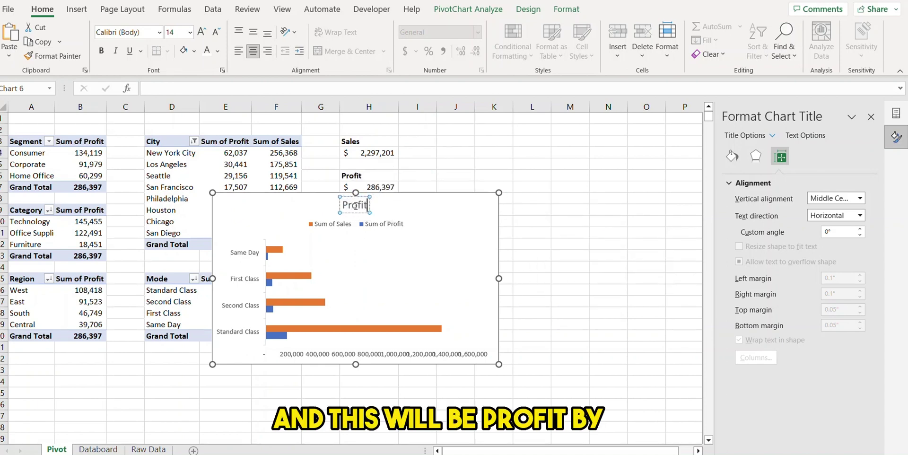
text( by Mode)
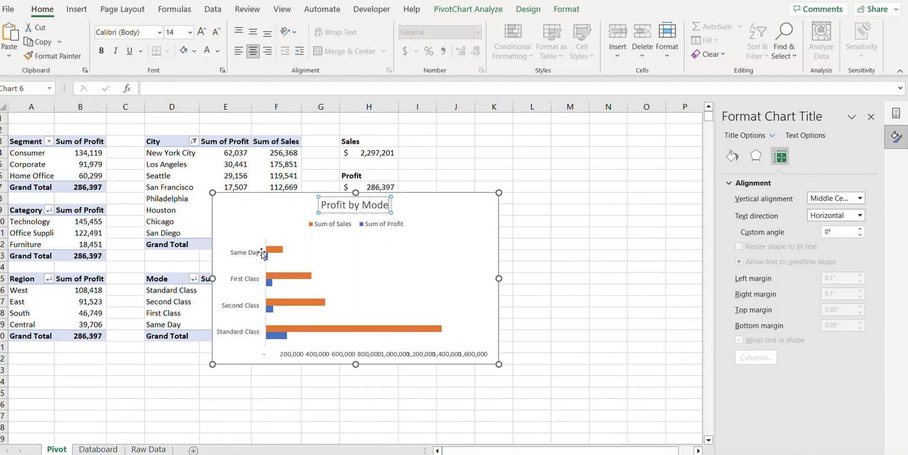
Step: Move the Profit by Mode chart from the Pivot sheet to the Databoard sheet, sized to cover the panel beside Profit by Region
click(247, 223)
key(ctrl+x)
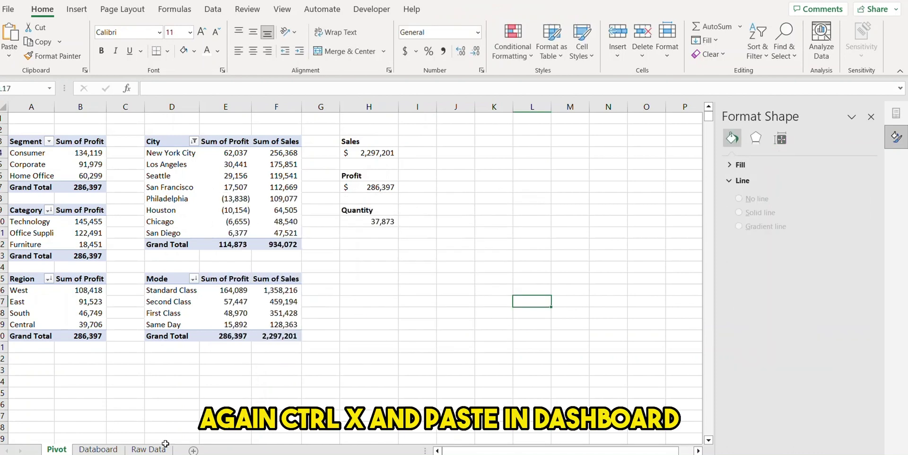
click(108, 451)
click(515, 161)
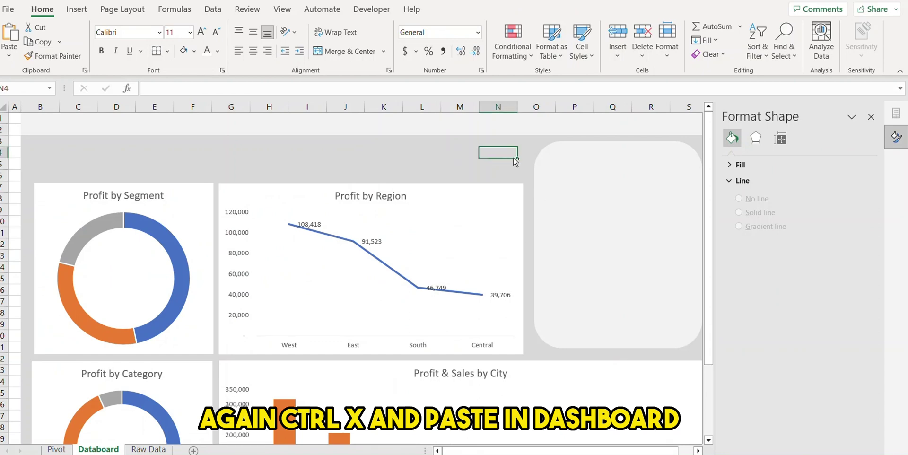
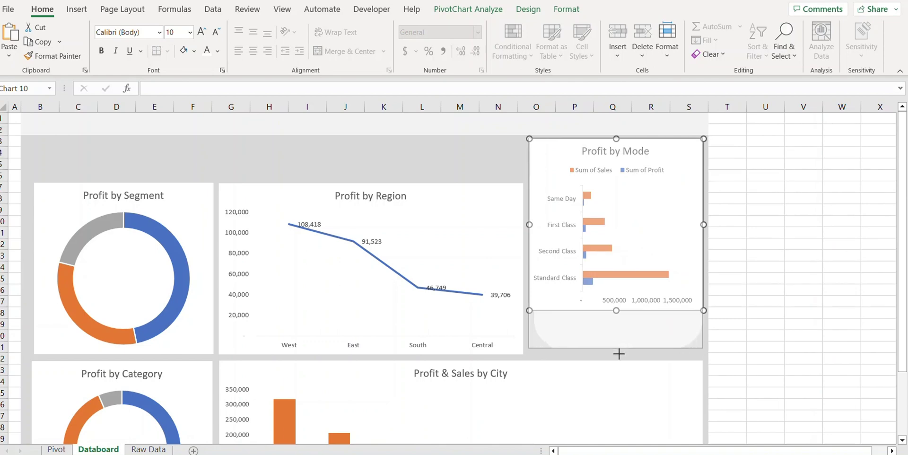
click(780, 335)
scroll(774, 298, down, 4)
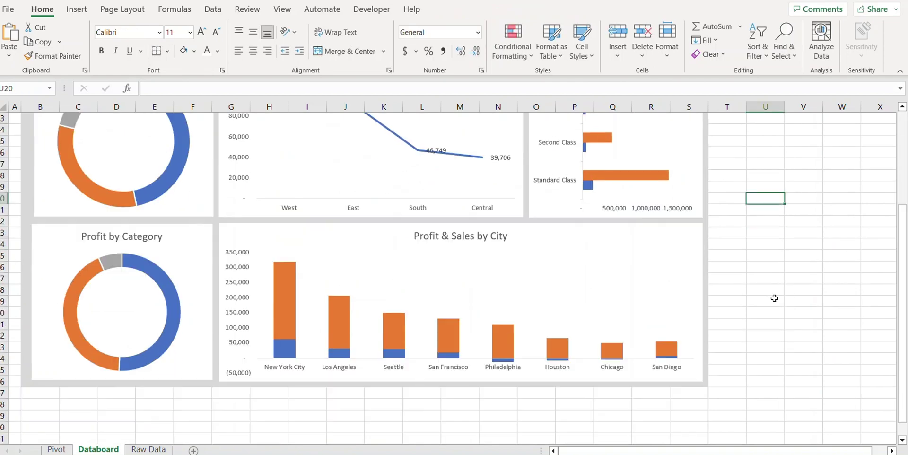
scroll(774, 298, up, 4)
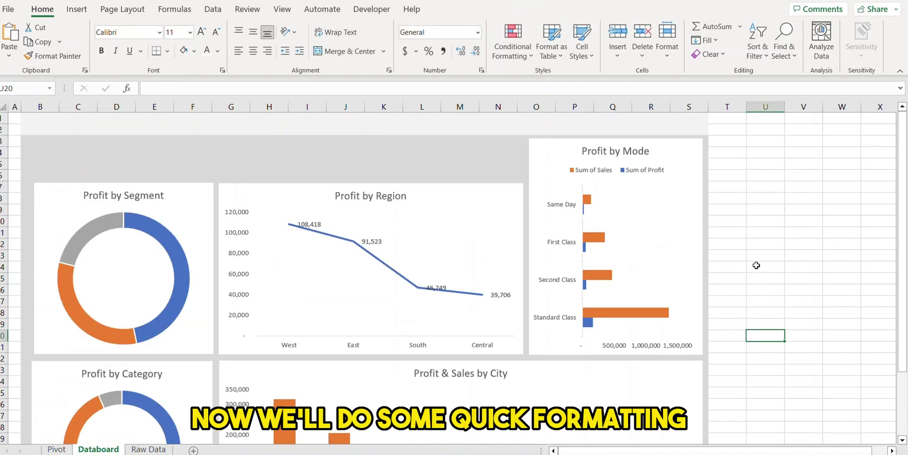
Step: Set the Profit by Segment chart area to No Fill and make its title bold
click(115, 208)
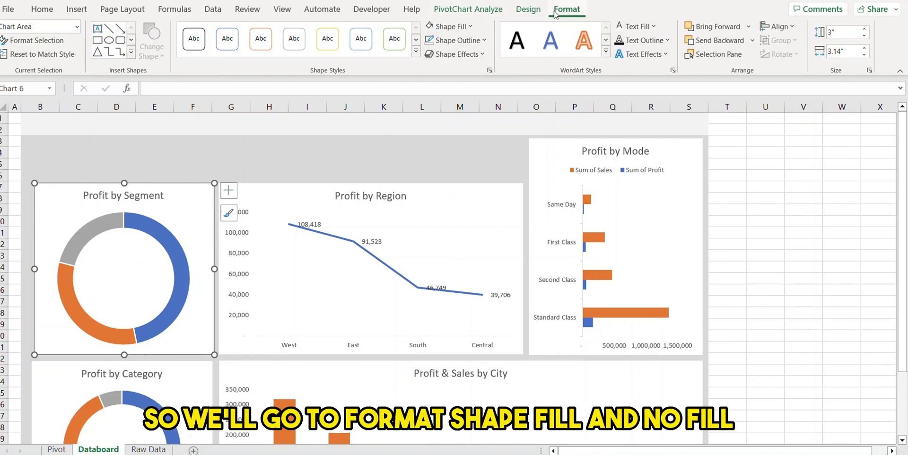
click(468, 27)
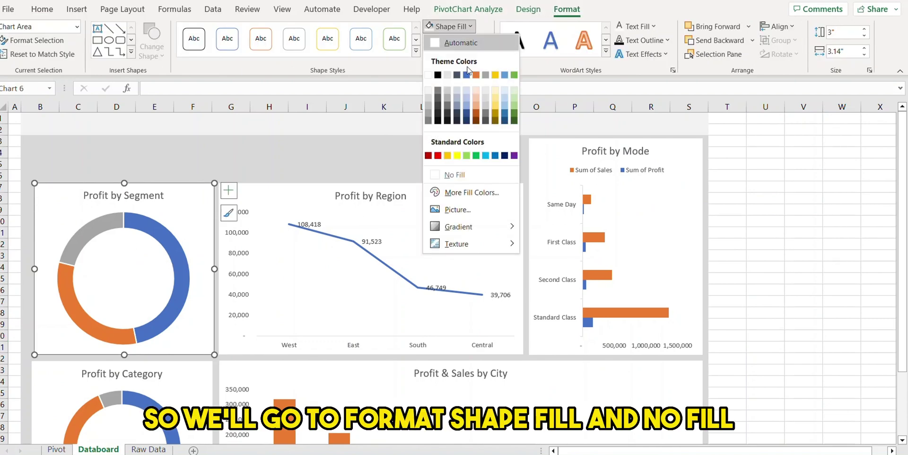
click(453, 176)
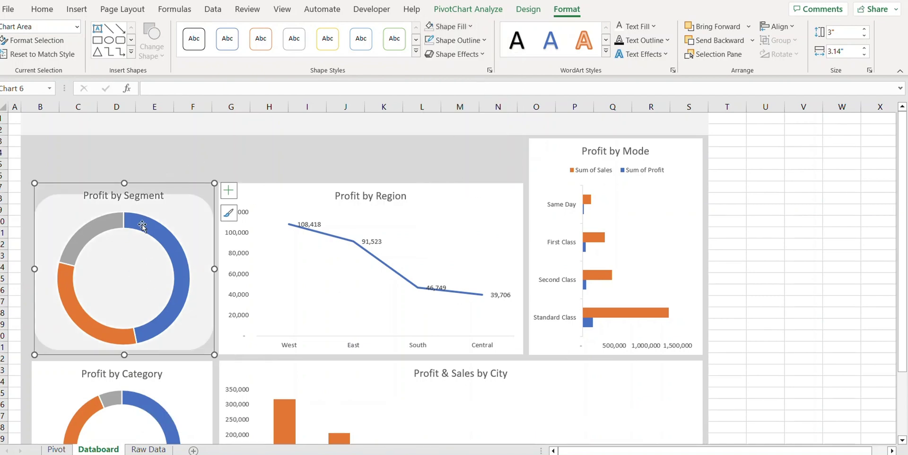
click(141, 199)
triple_click(142, 200)
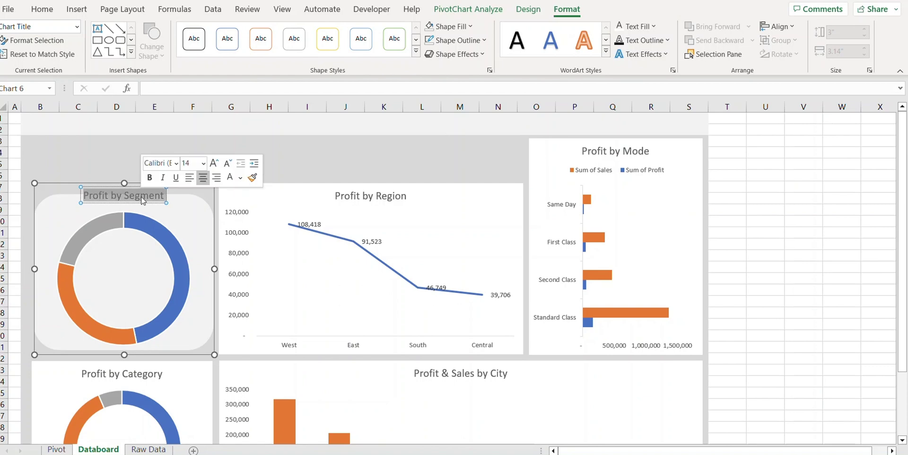
key(ctrl+b)
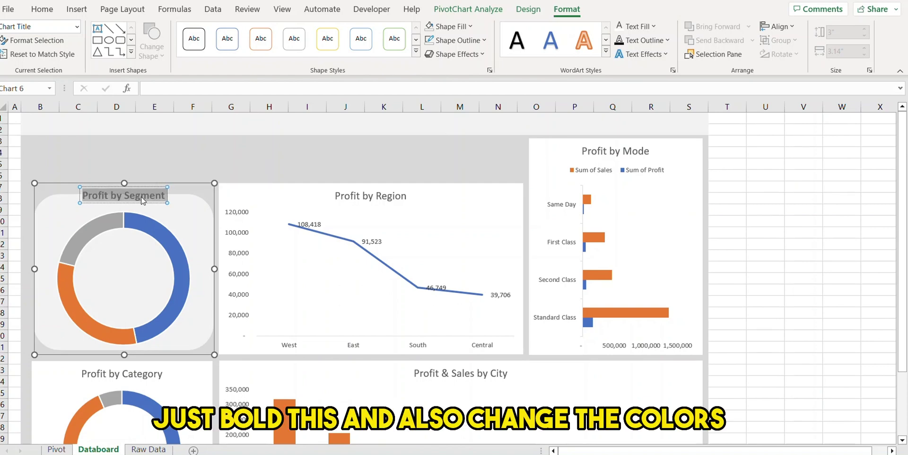
Step: Recolour the Profit by Segment doughnut, filling the blue slice with the darkest blue theme shade and the orange slice with dark red
click(173, 260)
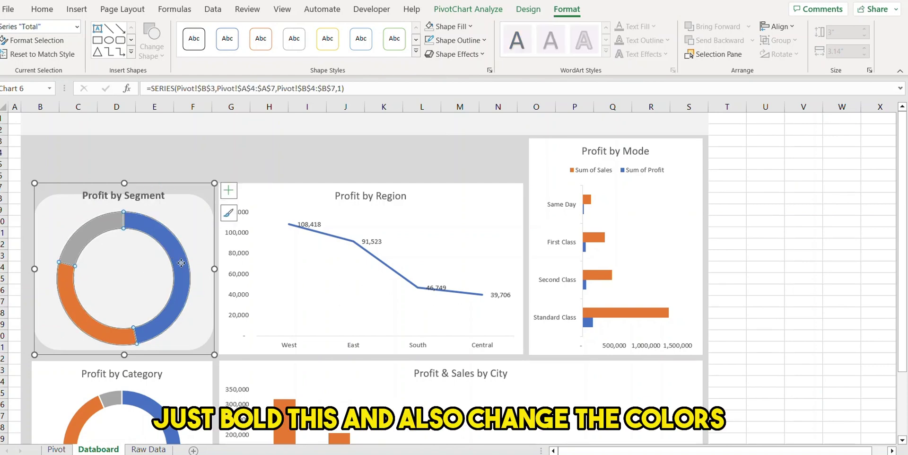
click(181, 265)
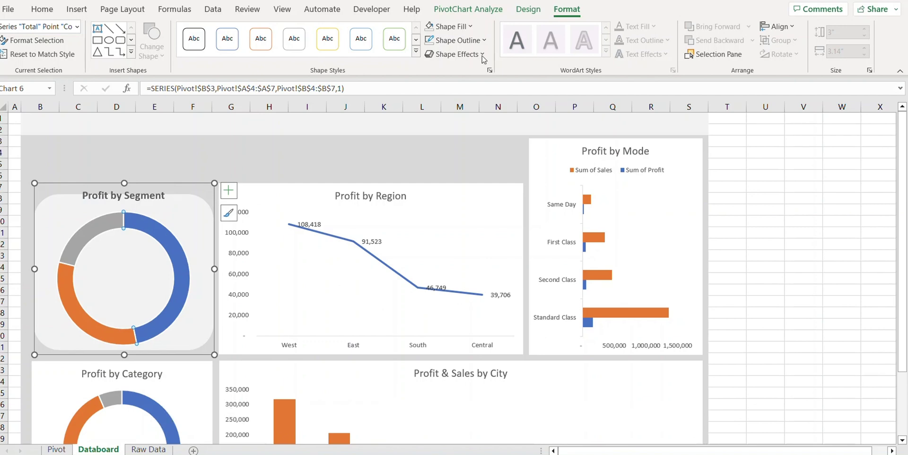
click(463, 27)
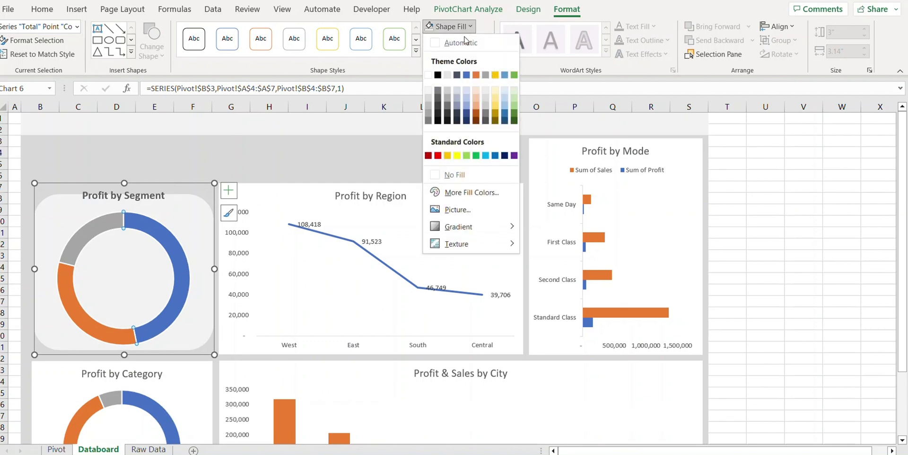
click(466, 121)
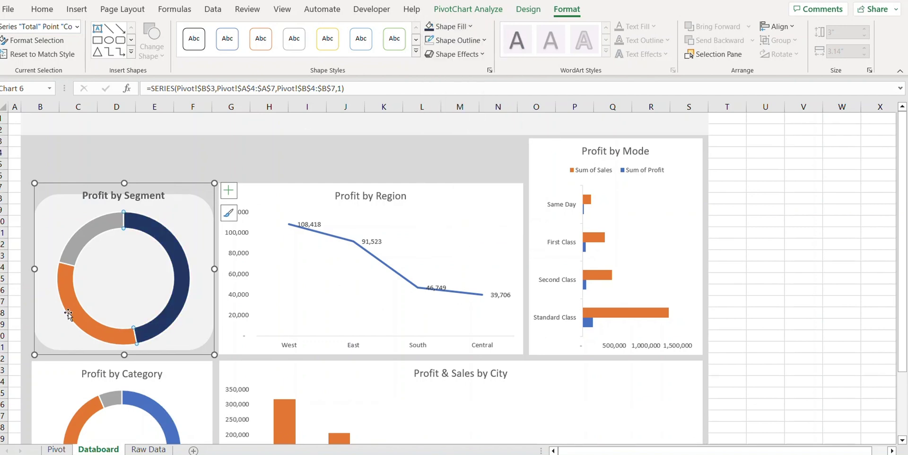
click(82, 314)
click(447, 27)
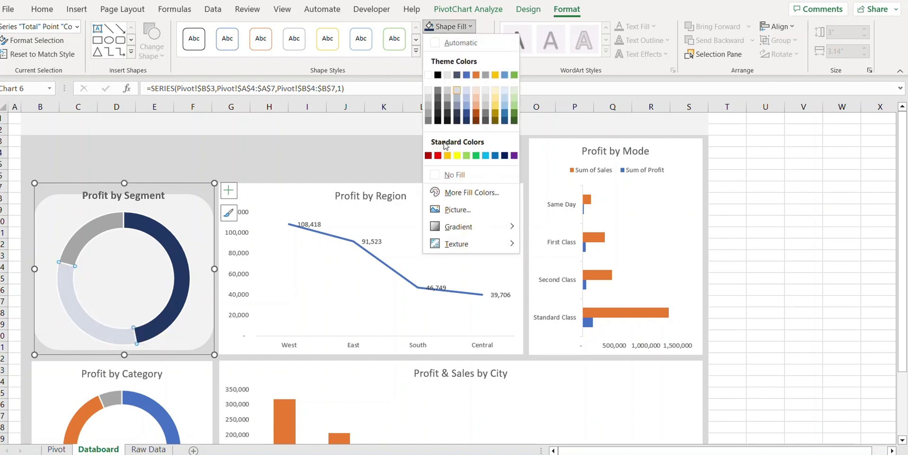
click(428, 155)
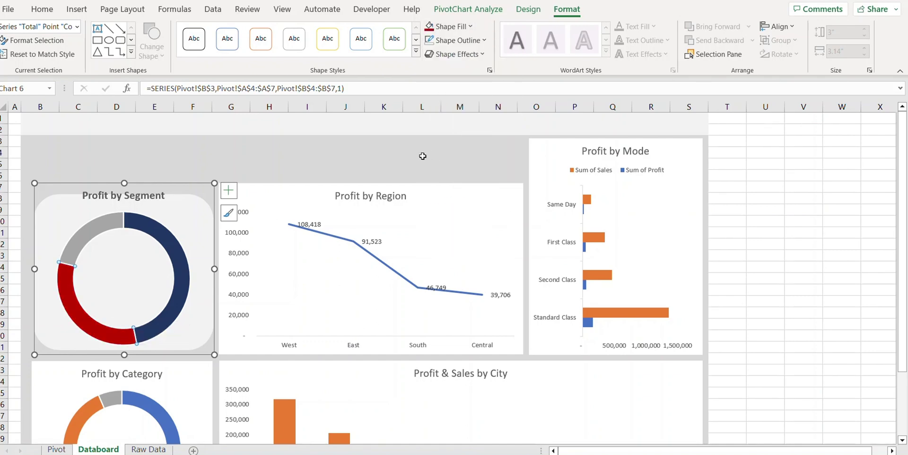
click(782, 259)
Step: Lower the upper edge of the Profit by Segment chart to fit its rounded panel, making the chart 2.86" high
click(174, 228)
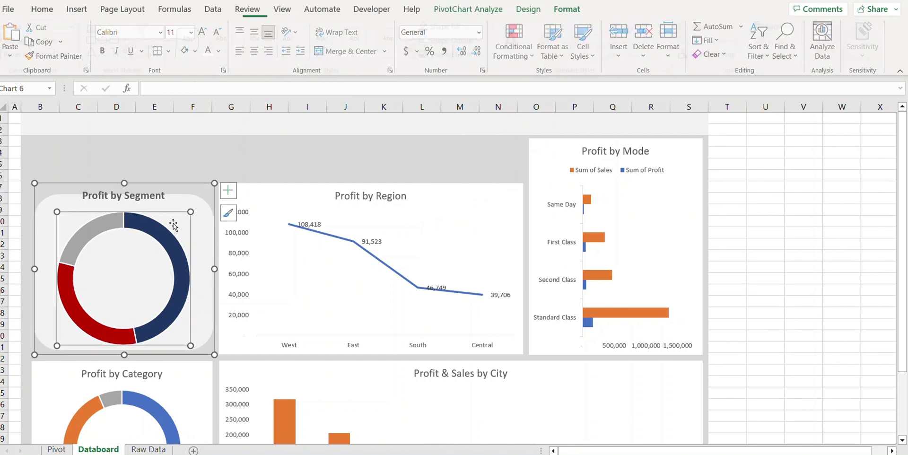
click(184, 198)
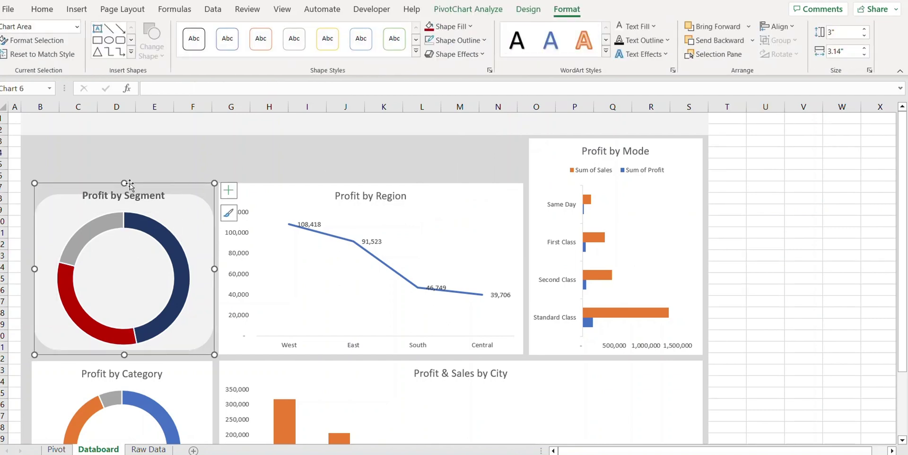
drag(125, 183, 128, 188)
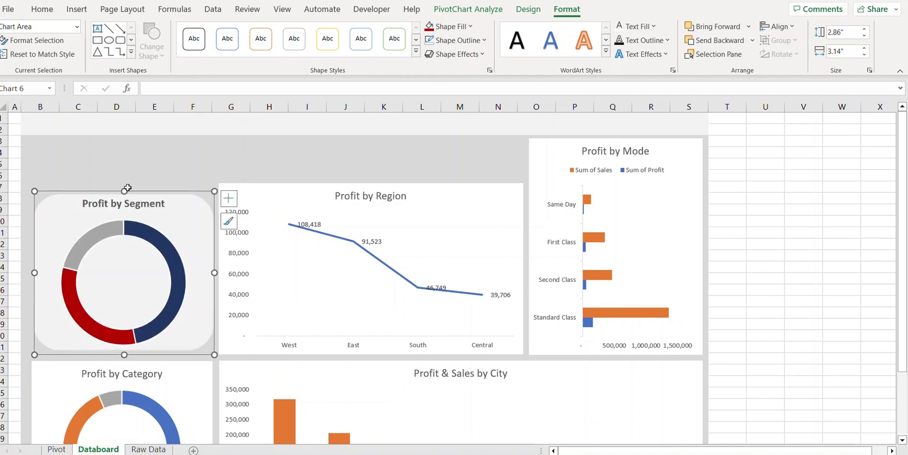
click(728, 245)
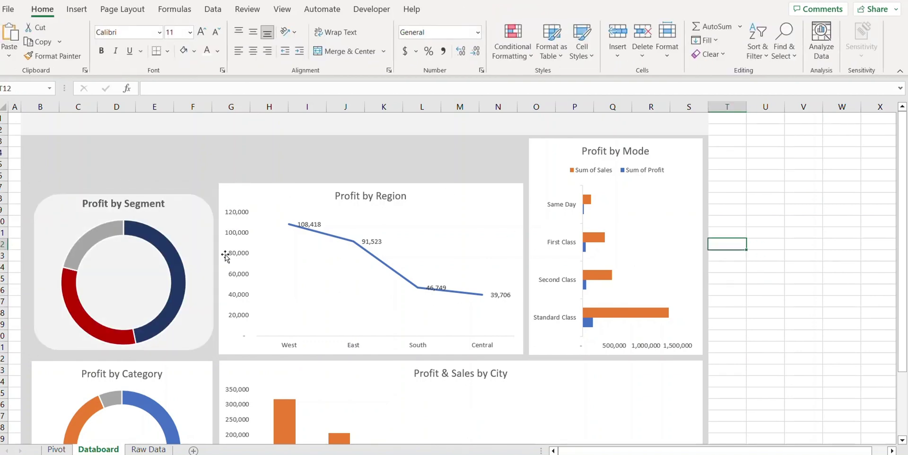
Step: Set the Profit by Category chart area to No Fill and make its title bold
scroll(209, 258, down, 3)
click(177, 294)
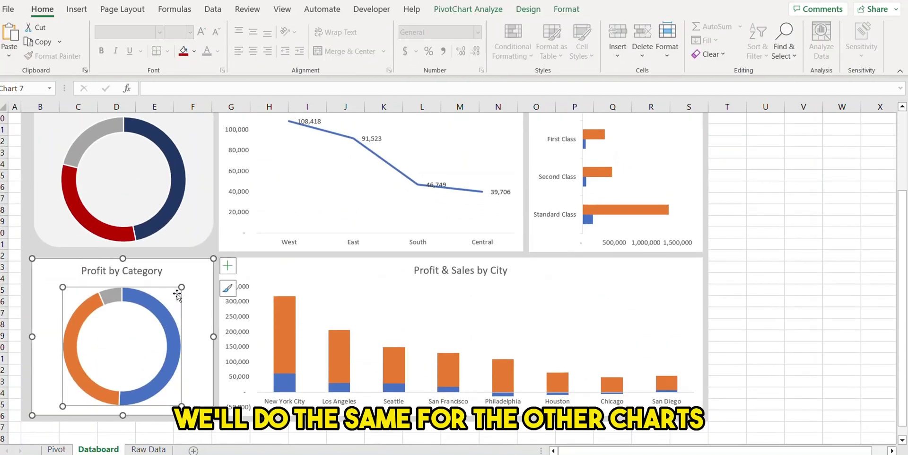
click(186, 266)
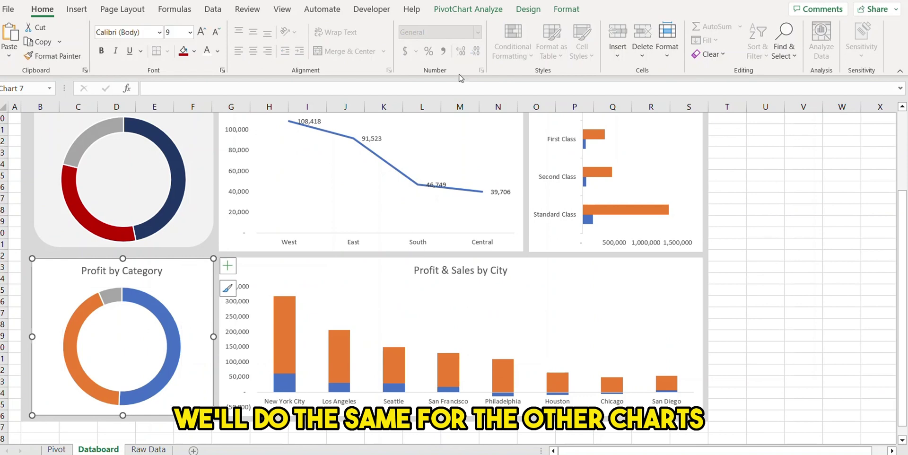
click(567, 9)
click(469, 27)
click(428, 88)
click(122, 271)
key(ctrl+b)
Step: Recolour the Profit by Category doughnut, filling the blue slice with the darkest blue theme shade and the orange slice with dark red
click(175, 345)
click(175, 346)
click(448, 27)
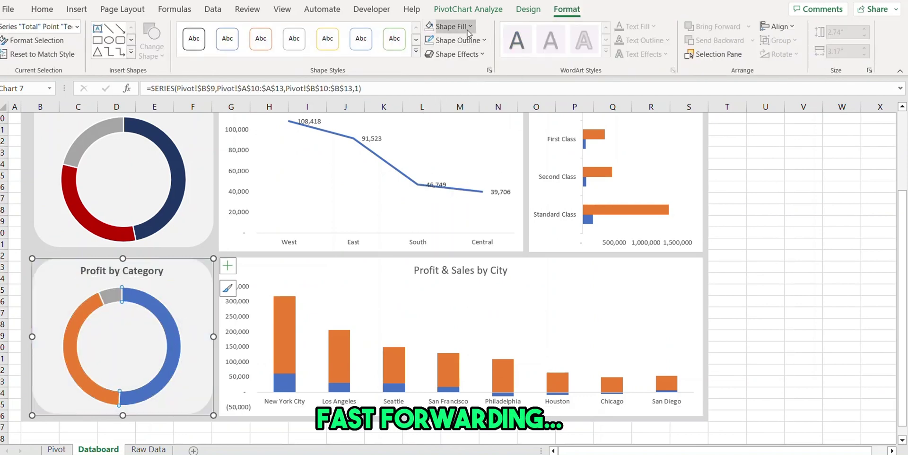
click(466, 121)
click(470, 27)
click(437, 143)
click(766, 345)
scroll(695, 318, up, 1)
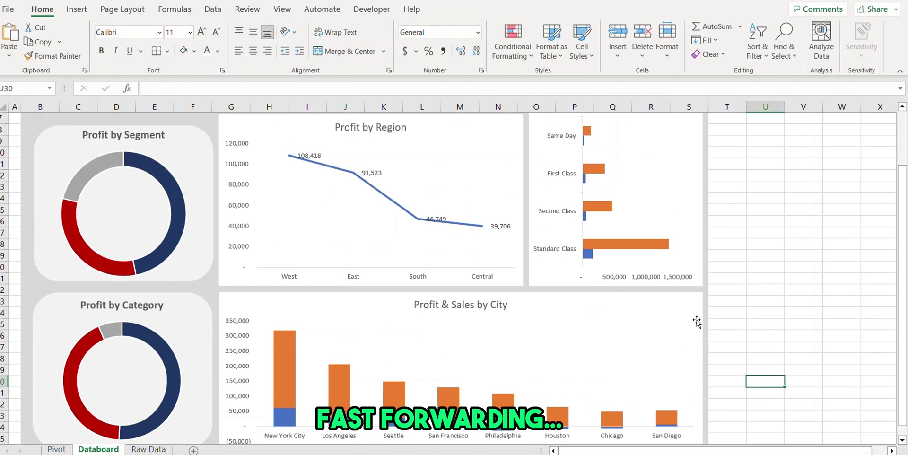
Step: Make the Profit & Sales by City chart's title bold and set its chart area to No Fill
scroll(695, 318, down, 1)
click(471, 271)
click(470, 271)
key(ctrl+b)
click(592, 279)
click(567, 9)
click(469, 27)
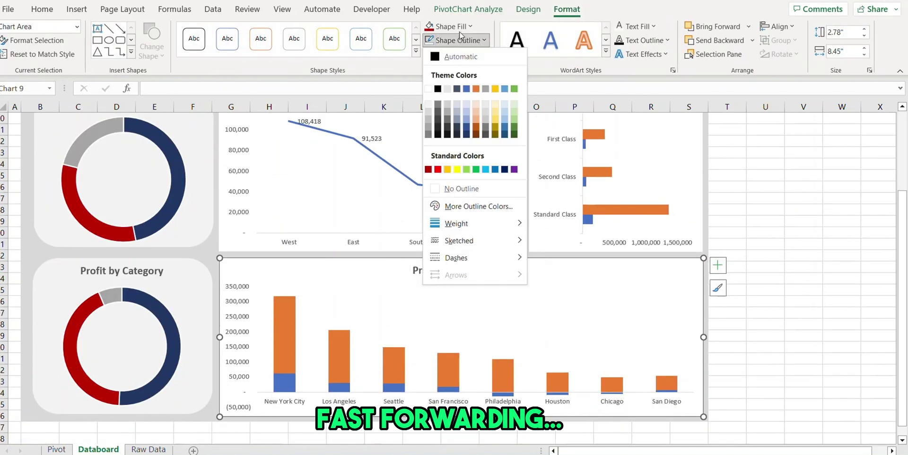
click(428, 88)
Step: Try filling only New York City's Sales column with the darkest blue and its Profit column with dark red, and undo the fills
click(284, 331)
click(285, 331)
click(470, 26)
click(466, 121)
click(284, 382)
click(285, 382)
click(470, 26)
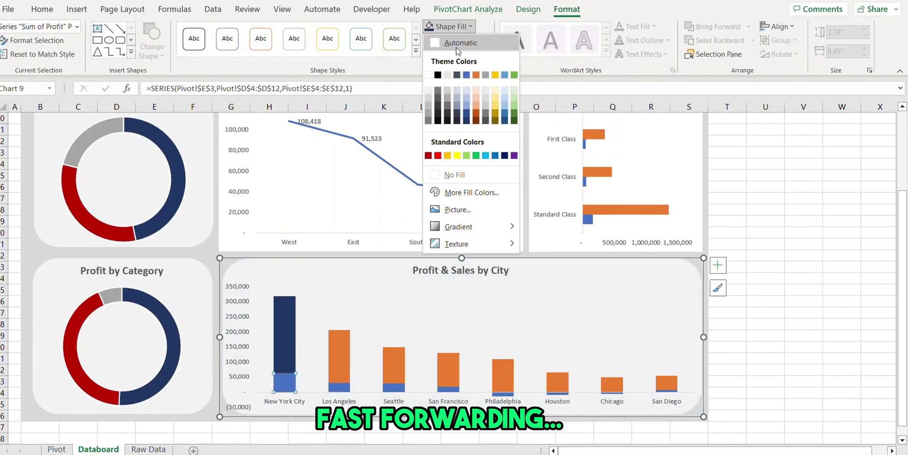
click(436, 143)
click(751, 301)
key(ctrl+z)
key(ctrl+z)
Step: Fill the whole Sum of Sales series in Profit & Sales by City with the darkest blue theme shade and the Sum of Profit series with dark red
click(284, 332)
click(567, 9)
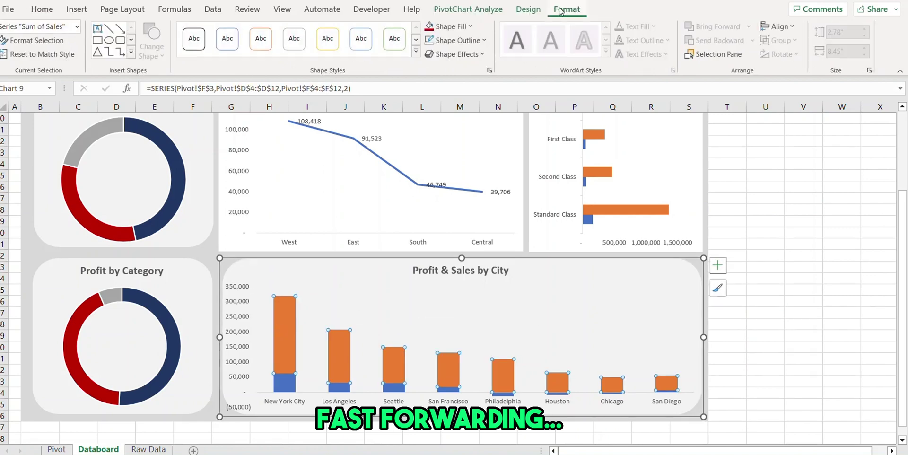
click(469, 26)
click(466, 121)
click(285, 382)
click(470, 26)
click(438, 155)
Step: Make the value and city axis labels of the Profit & Sales by City chart bold
click(239, 332)
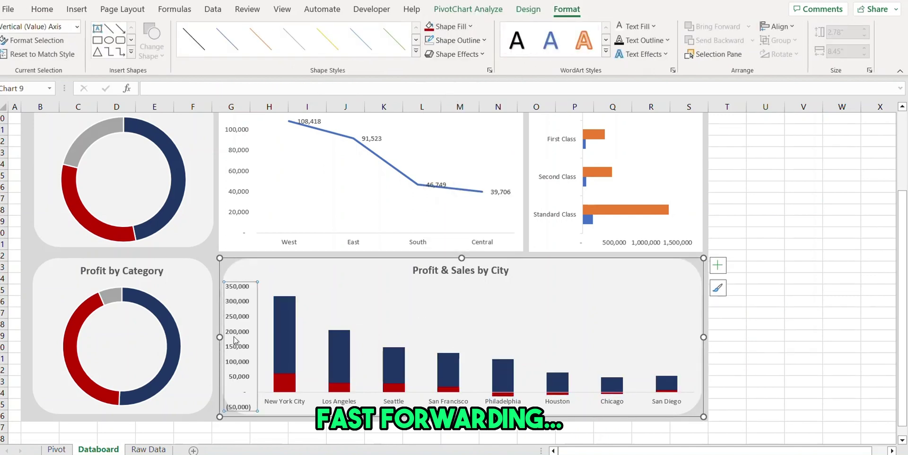
click(291, 399)
key(ctrl+b)
click(745, 347)
Step: Make the title of the Profit by Region line chart bold
scroll(745, 347, up, 3)
click(331, 199)
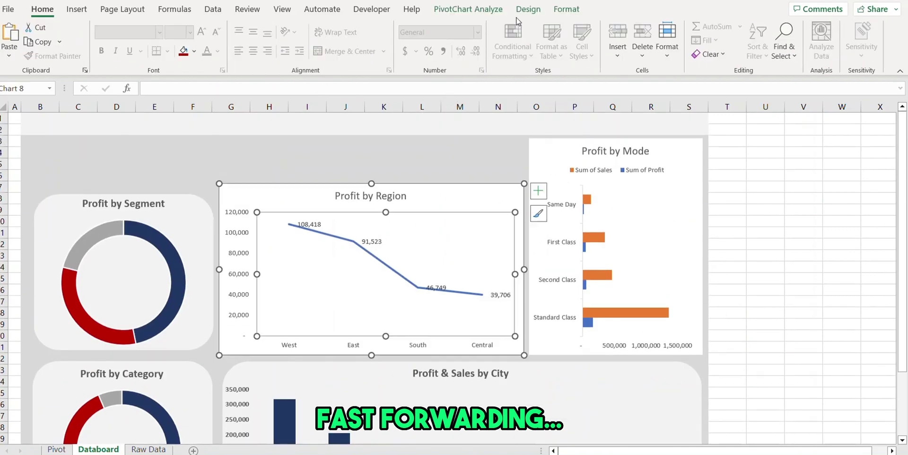
click(446, 27)
click(370, 196)
click(306, 195)
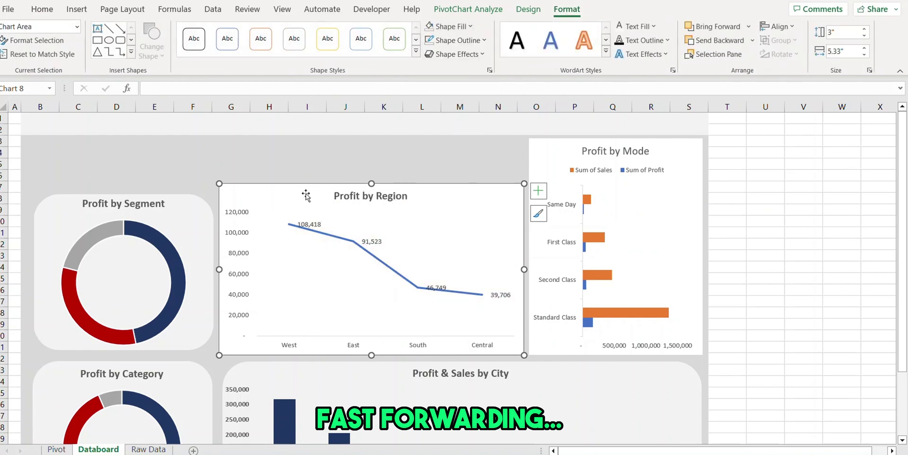
Step: Make both sets of axis labels in the Profit by Region chart bold and set its chart area to No Fill
click(293, 350)
key(ctrl+b)
click(234, 260)
key(Escape)
click(446, 26)
click(445, 134)
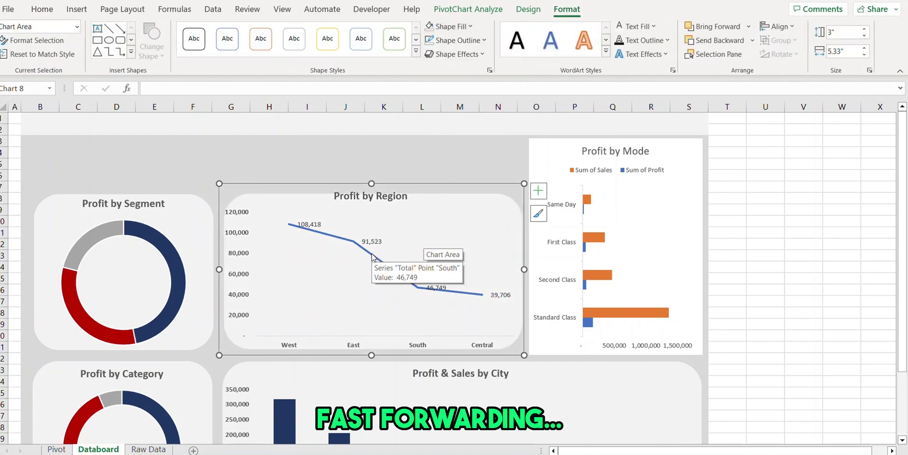
Step: Colour the Profit by Region line dark red and lower the chart's upper edge to fit its rounded panel
click(372, 258)
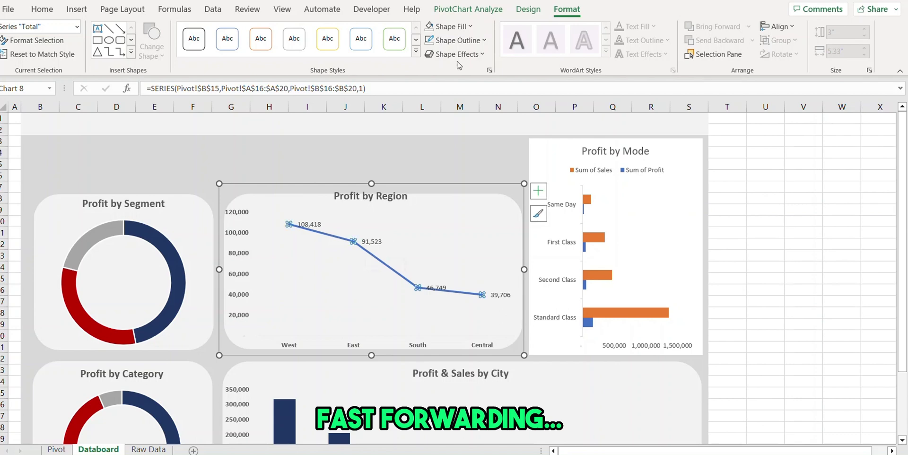
click(446, 27)
click(428, 126)
click(454, 40)
click(428, 139)
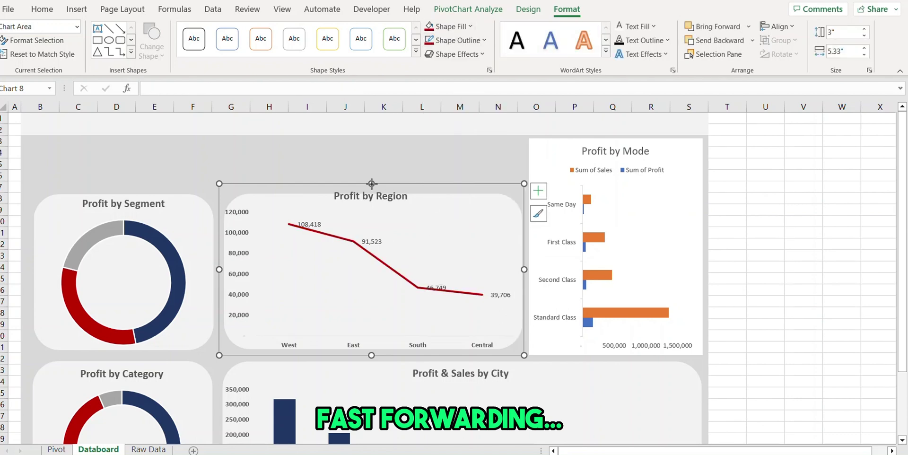
click(765, 221)
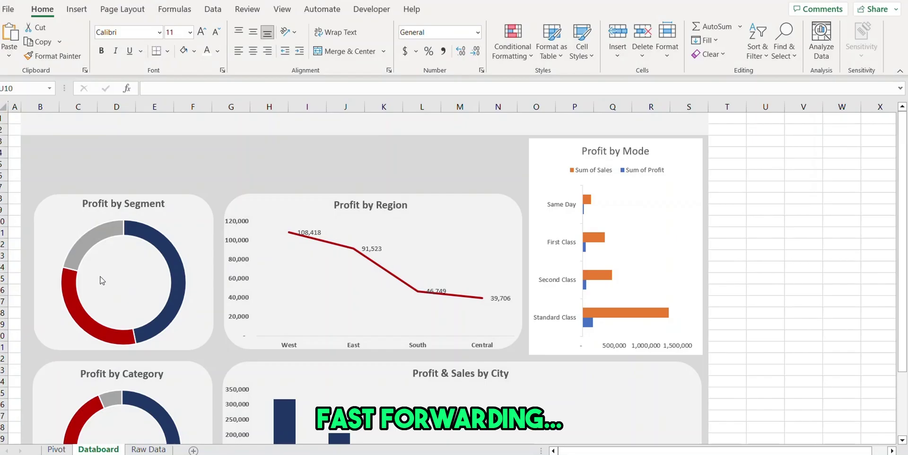
Step: Set the chart area of the Profit by Mode bar chart to No Fill
click(657, 239)
click(447, 26)
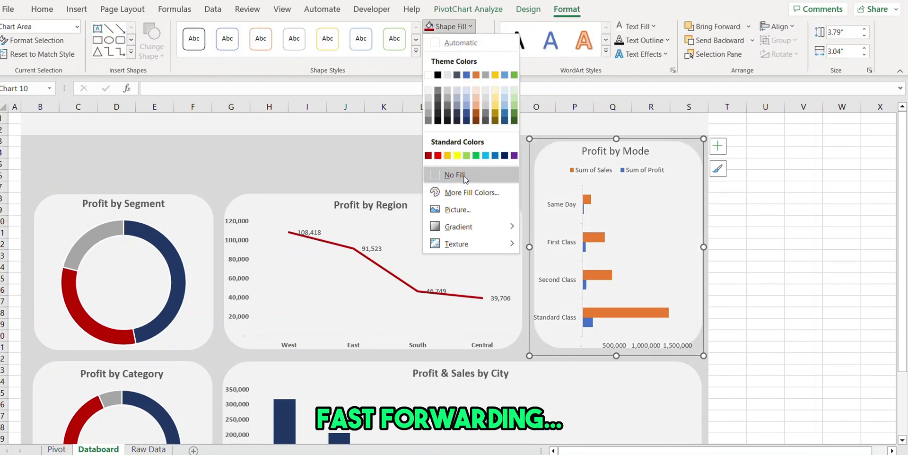
click(442, 174)
Step: Fill the Sum of Sales bars in Profit by Mode with the darkest blue theme shade and the Sum of Profit bars with dark red
click(624, 312)
click(470, 26)
click(500, 146)
click(584, 210)
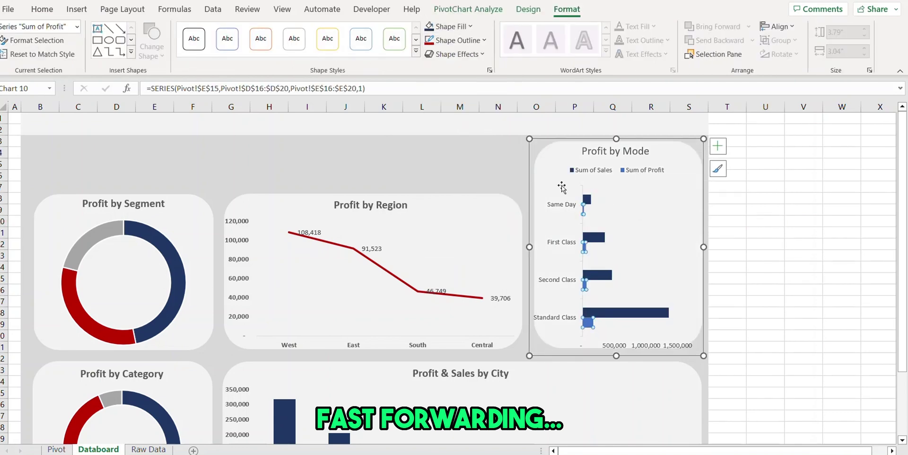
click(470, 27)
click(429, 146)
Step: Make the title, legend and both sets of axis labels in the Profit by Mode chart bold
click(559, 241)
key(ctrl+b)
click(615, 170)
key(ctrl+b)
click(646, 345)
key(ctrl+b)
click(752, 266)
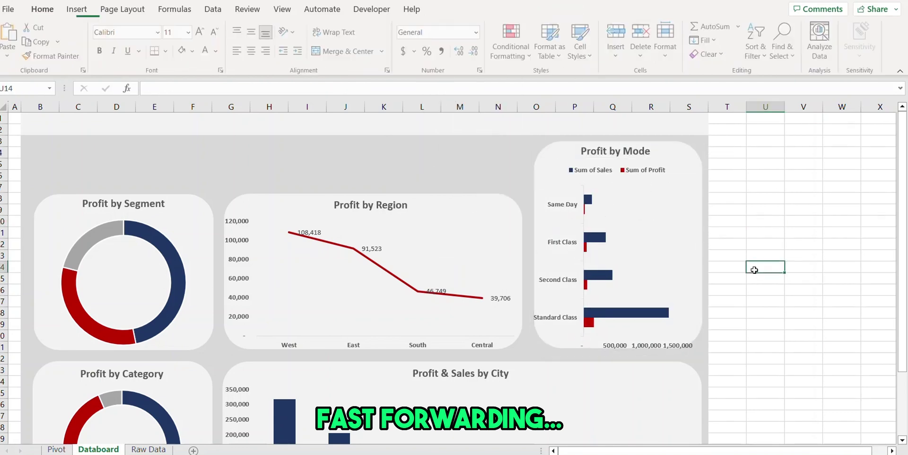
scroll(751, 182, down, 3)
scroll(757, 187, up, 3)
click(758, 187)
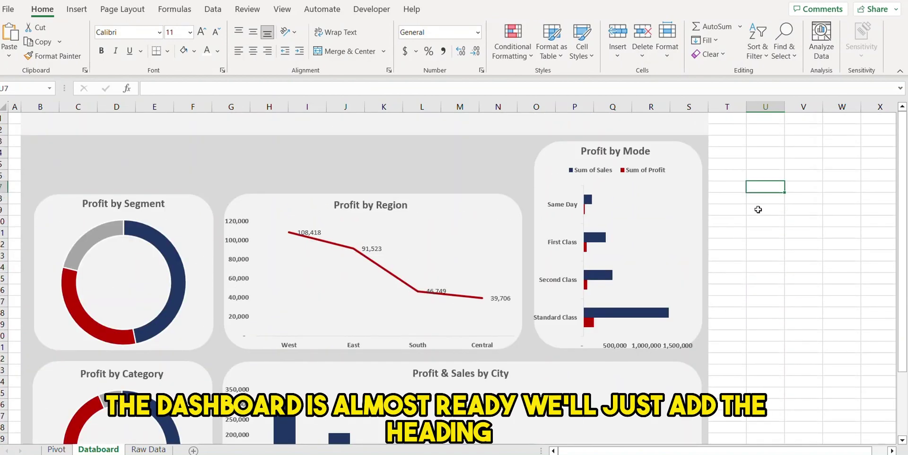
Step: Insert a row above row 2 and merge and center the header band across B1:S3
right_click(2, 128)
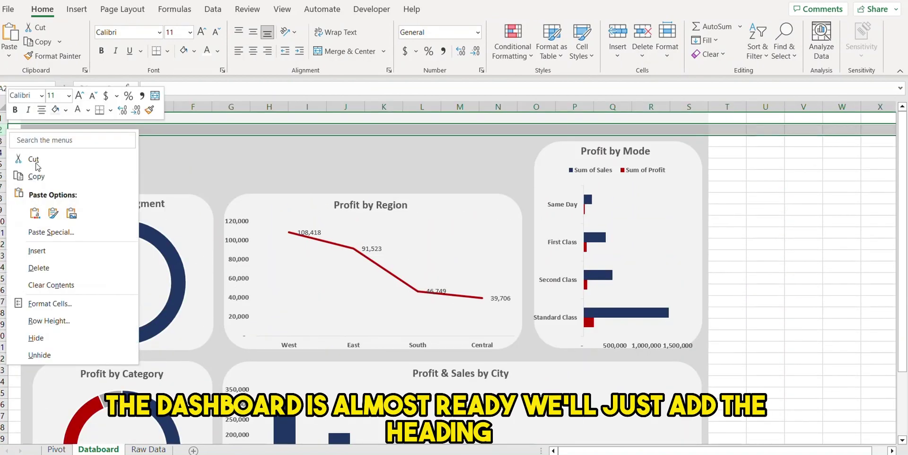
click(41, 252)
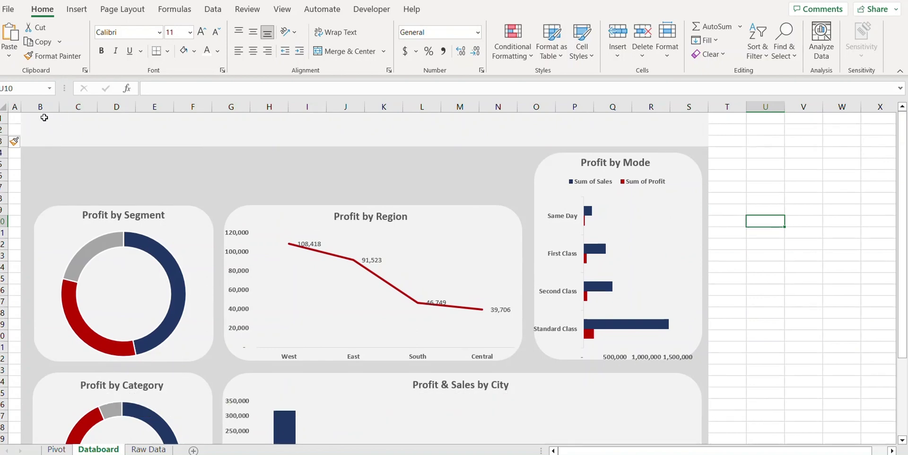
drag(33, 118, 700, 142)
click(350, 51)
Step: Enter the heading PROFIT ANALYSIS REPORT in the merged header cell, with middle alignment and bold text
text(PROFIT ANALYSIS REPORT)
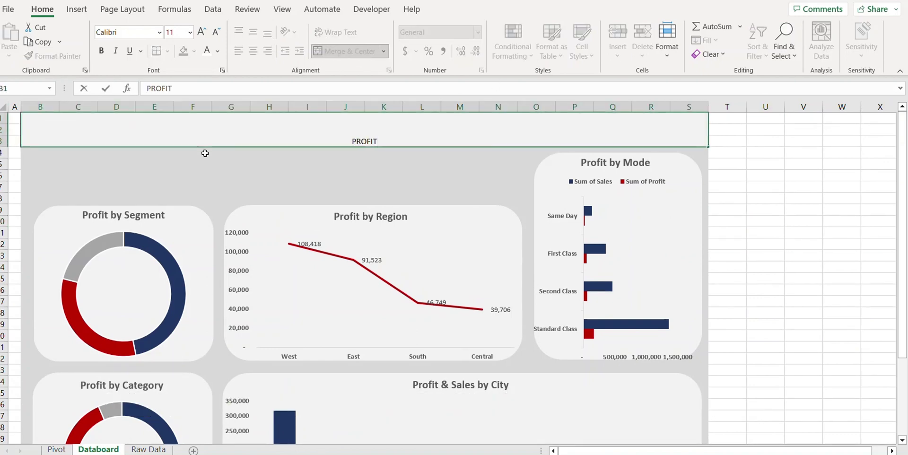
click(253, 32)
key(ctrl+b)
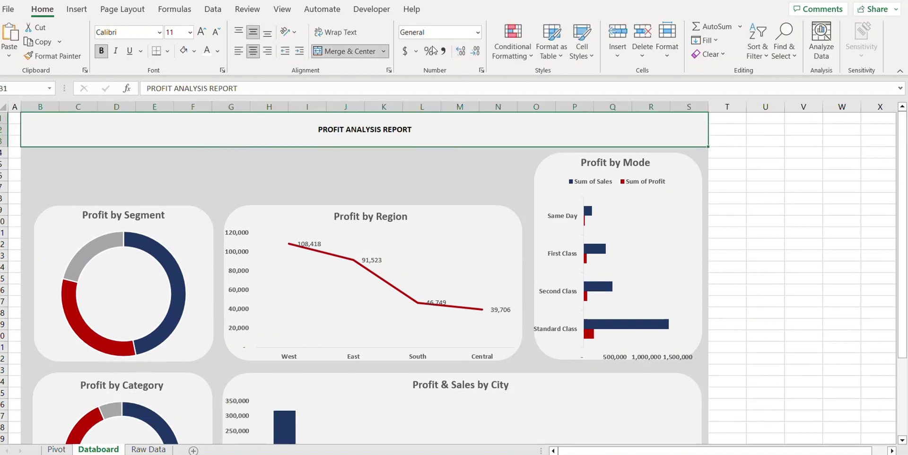
Step: Colour the report heading dark red and increase its font size to 24
click(217, 51)
click(210, 179)
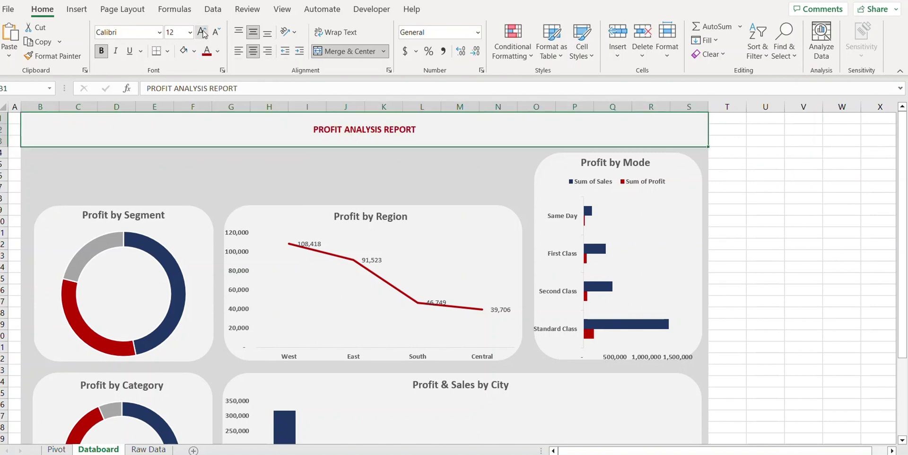
click(201, 32)
click(201, 31)
click(201, 32)
click(201, 32)
click(202, 31)
click(201, 32)
click(202, 31)
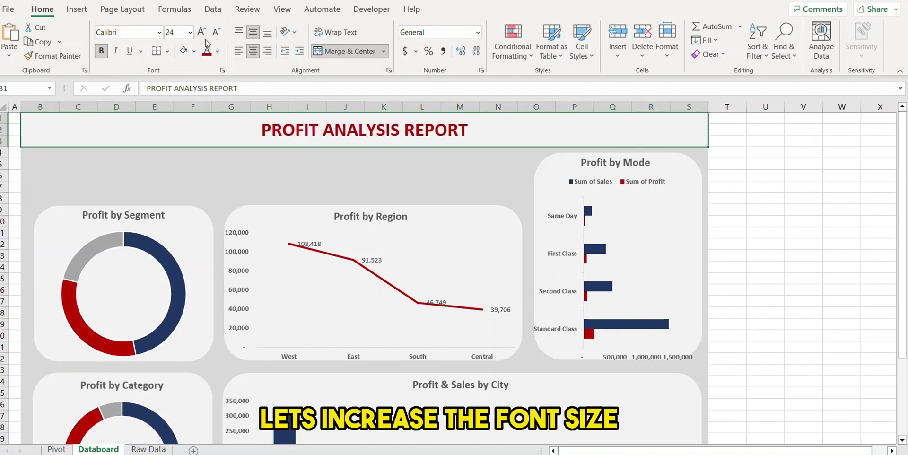
Step: Left-align the PROFIT ANALYSIS REPORT heading and increase its font size to 36
click(236, 55)
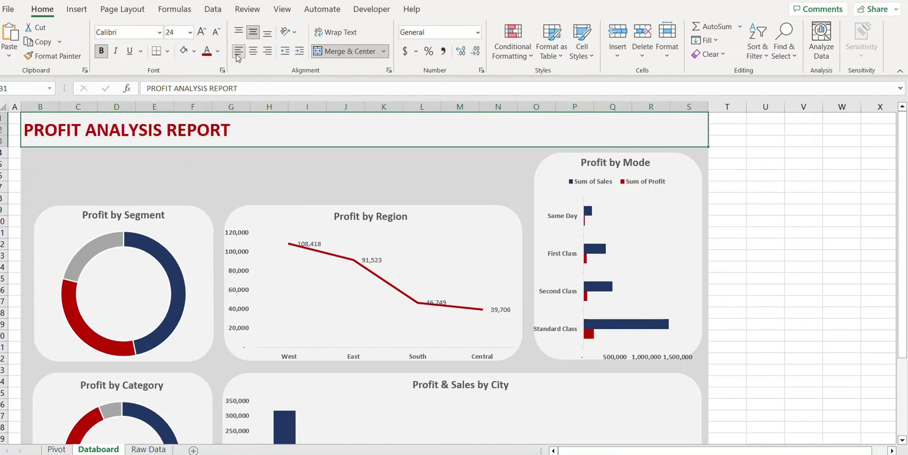
click(201, 31)
click(201, 32)
click(201, 32)
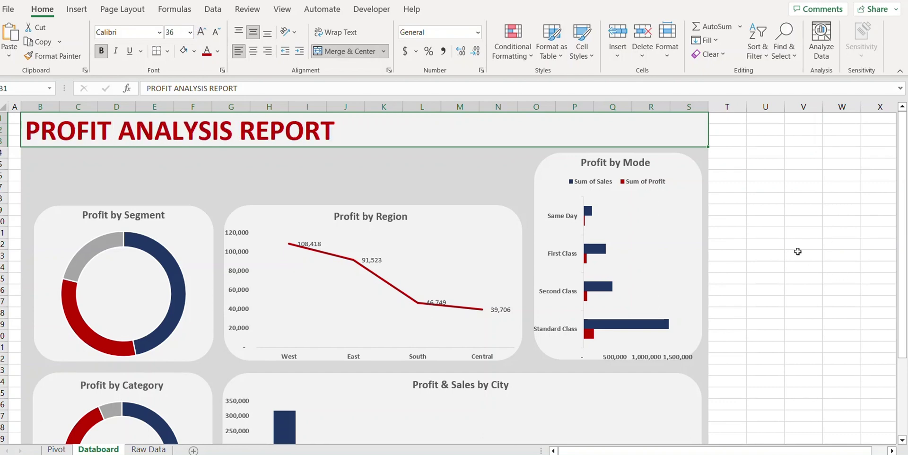
click(763, 235)
scroll(761, 234, down, 5)
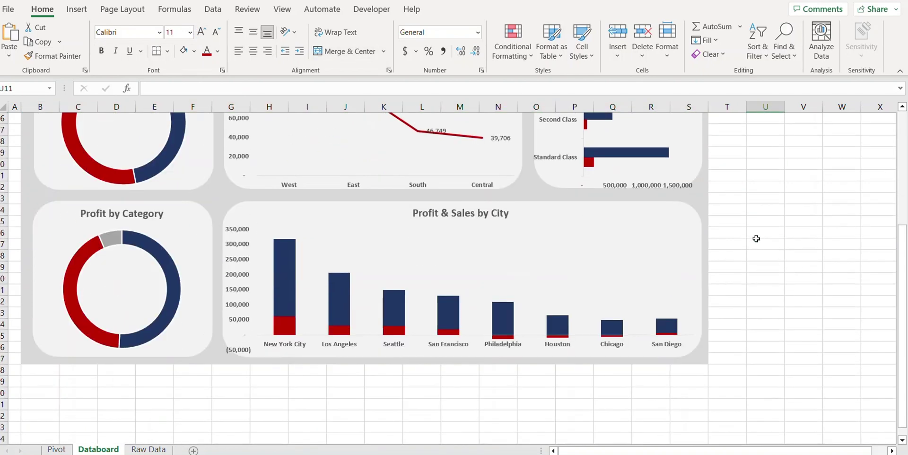
scroll(757, 236, up, 5)
Step: Draw a rounded rectangle about 2.75" wide and 0.76" high above the Profit by Segment chart and set it to No Fill
click(205, 168)
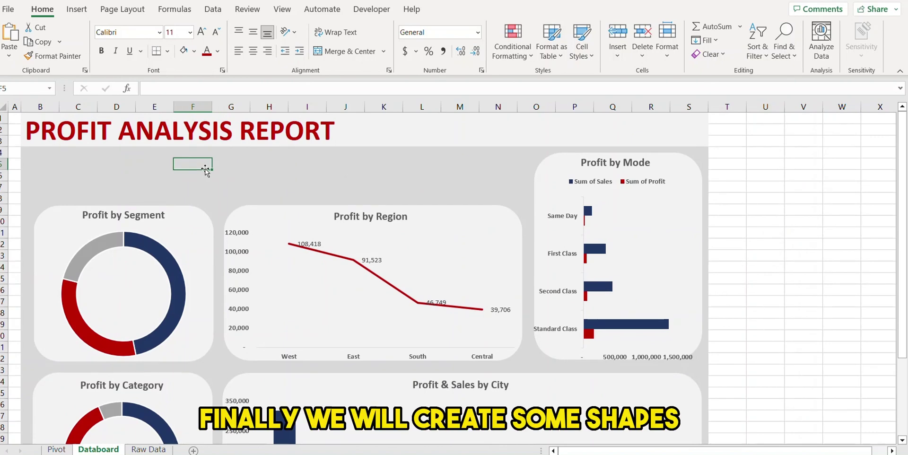
click(96, 160)
click(81, 10)
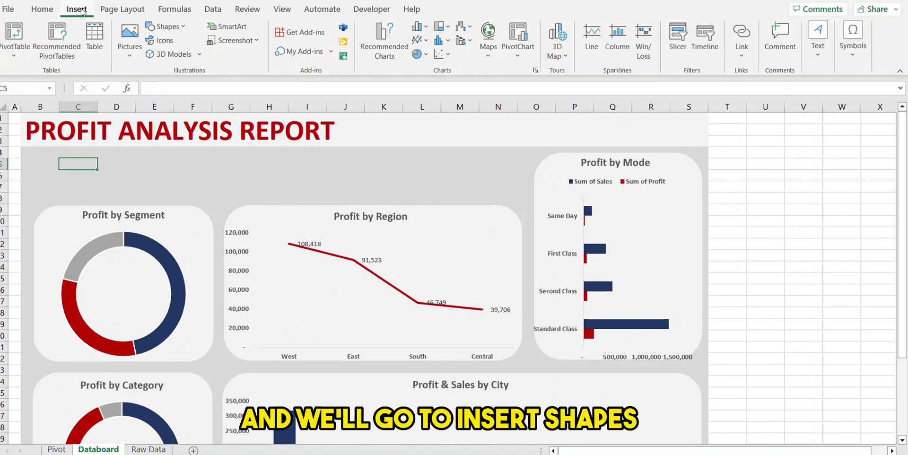
click(182, 27)
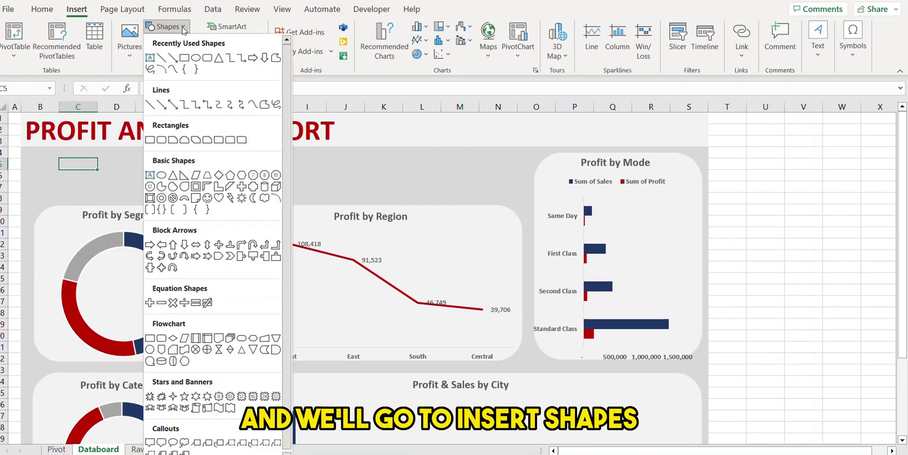
click(163, 140)
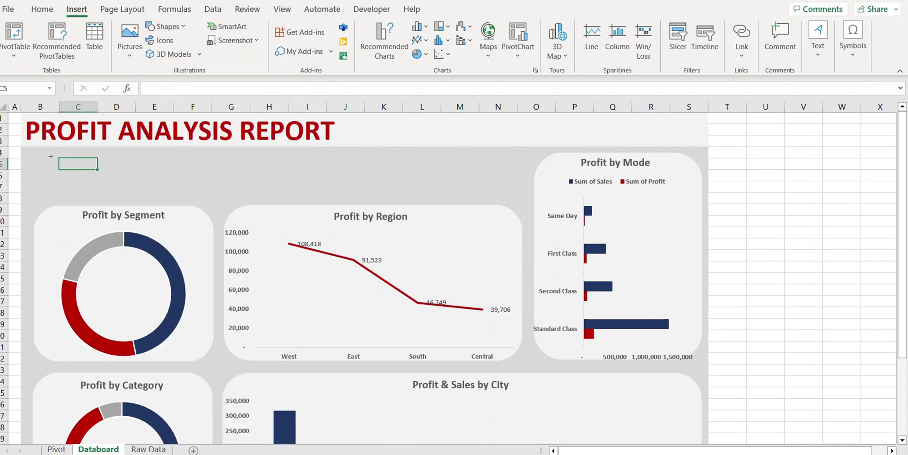
drag(45, 152, 205, 195)
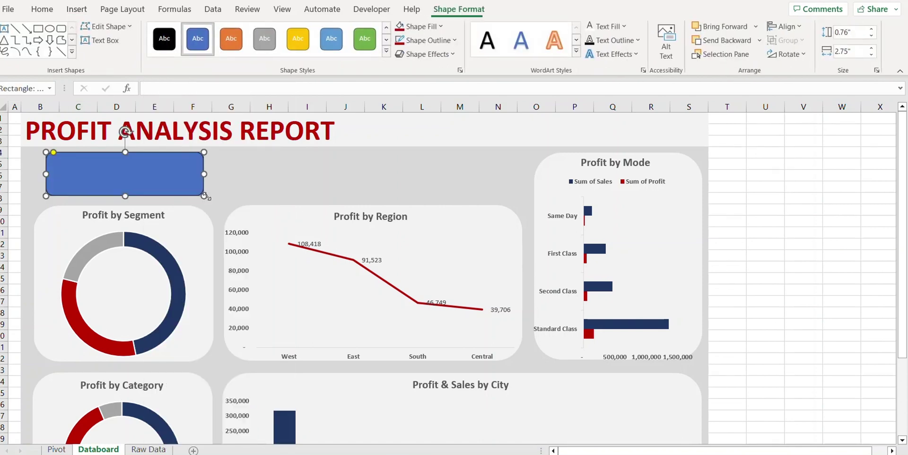
click(439, 27)
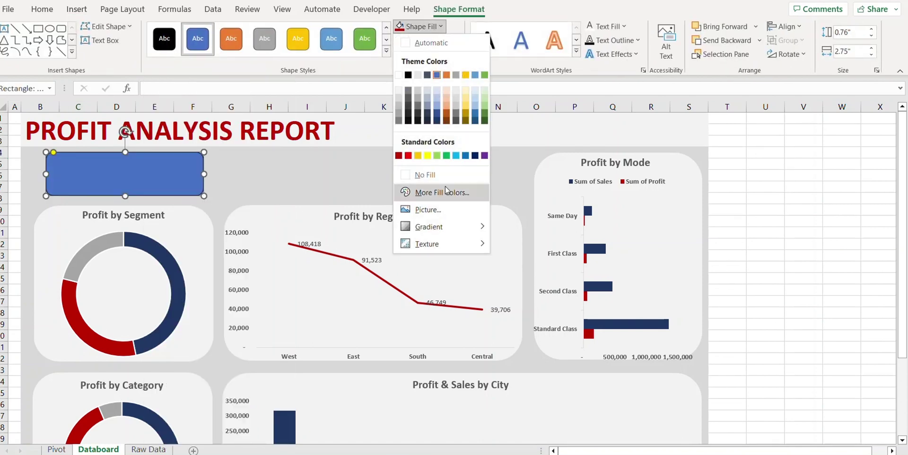
click(425, 175)
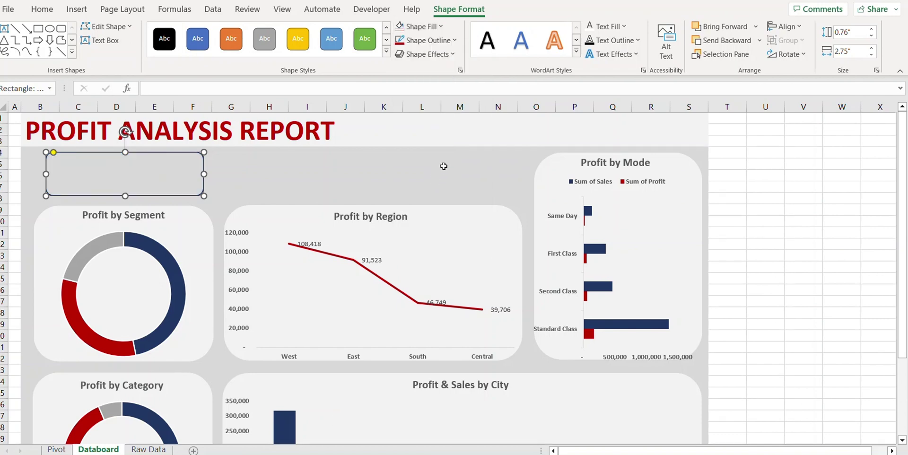
Step: Link the rounded rectangle above the Profit by Segment chart to the Sales value in Pivot!H4
click(126, 169)
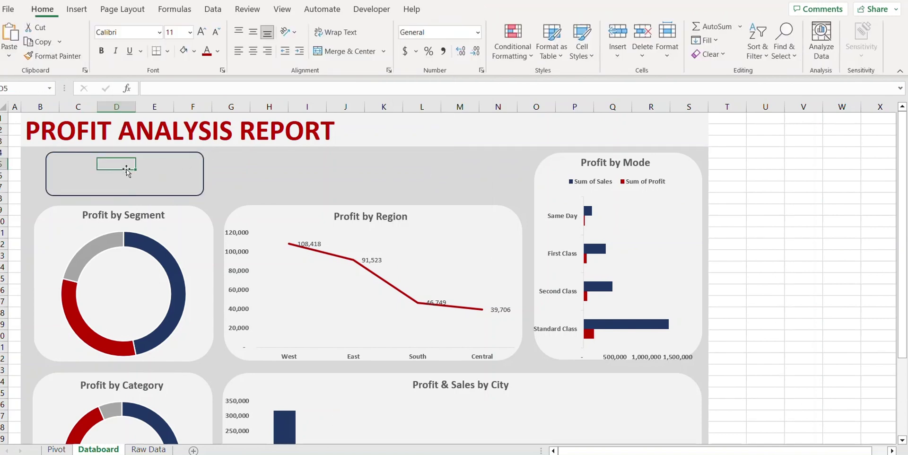
click(81, 169)
click(127, 152)
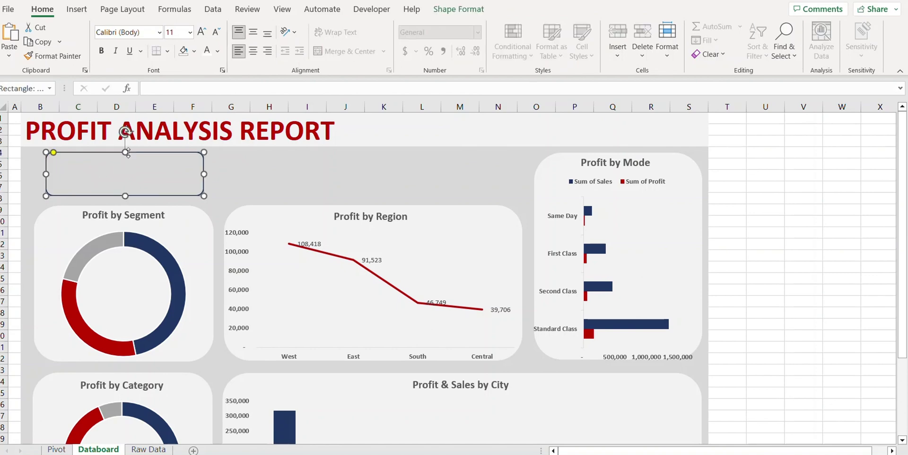
click(192, 89)
text(=)
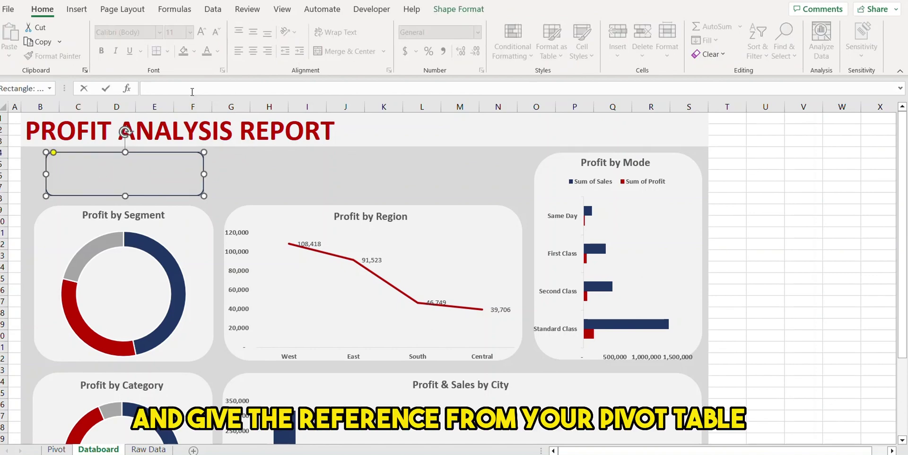
click(56, 449)
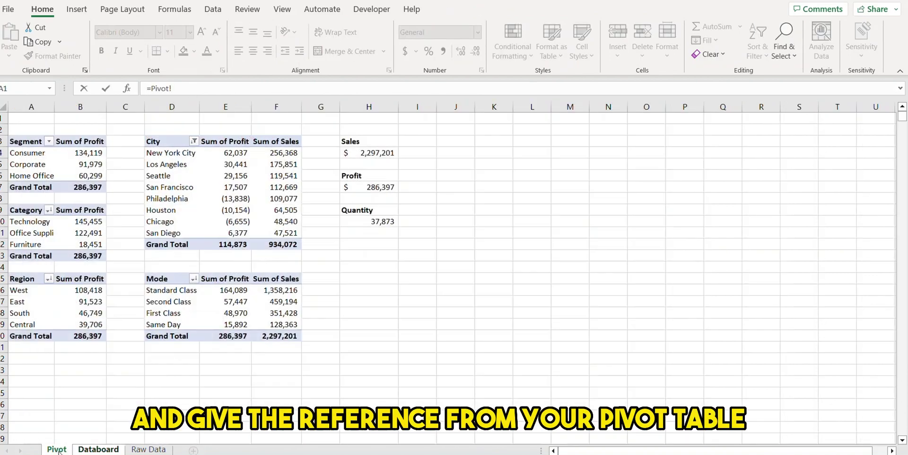
click(374, 152)
key(Return)
click(163, 175)
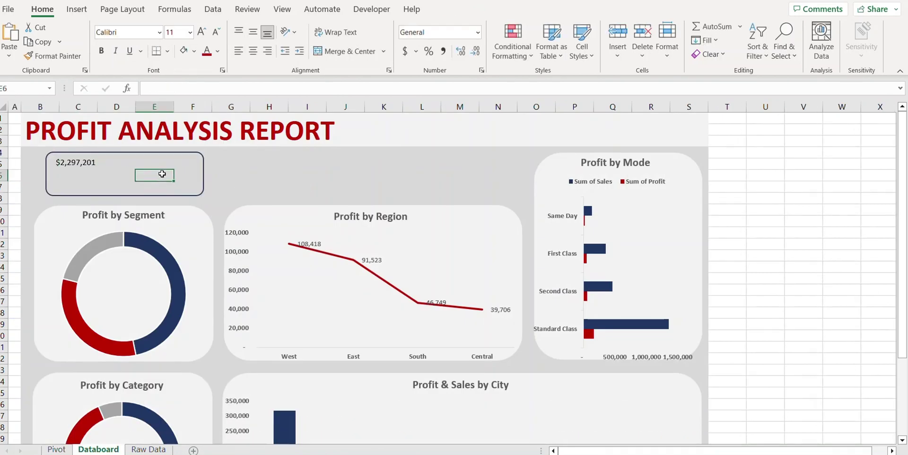
Step: Format the sales shape's text as bold, size 20, centred horizontally and aligned to the top of the shape
click(85, 169)
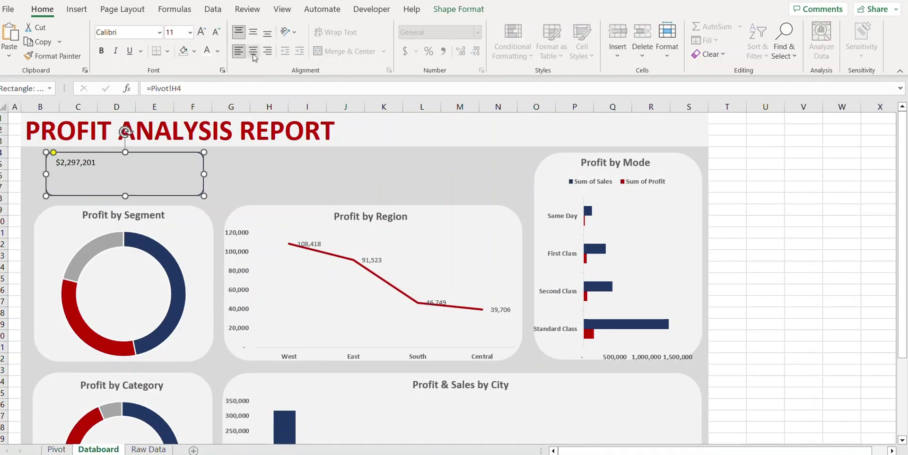
click(254, 34)
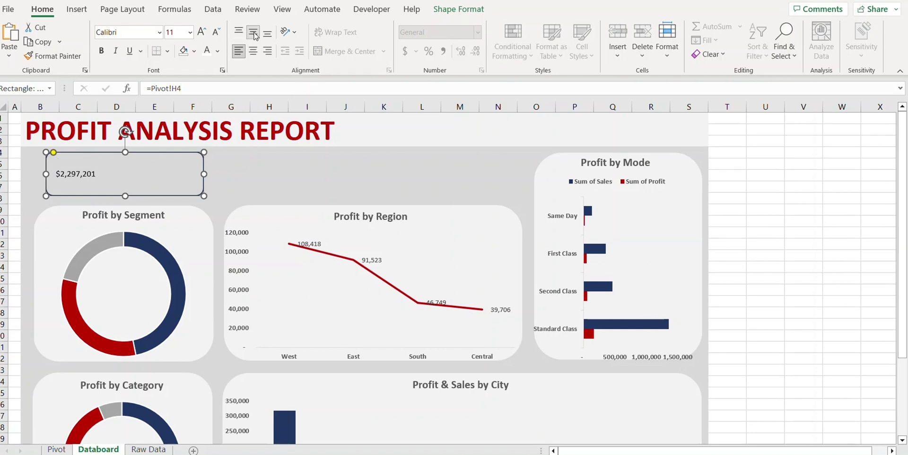
click(239, 31)
click(253, 51)
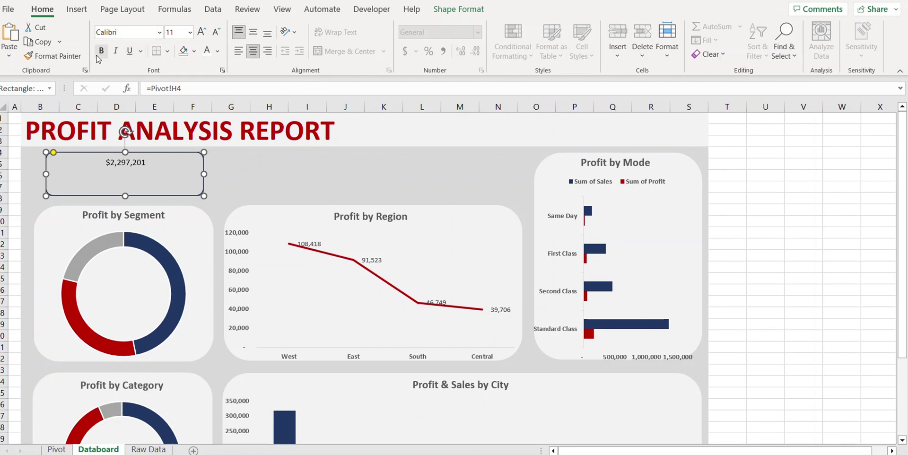
click(203, 34)
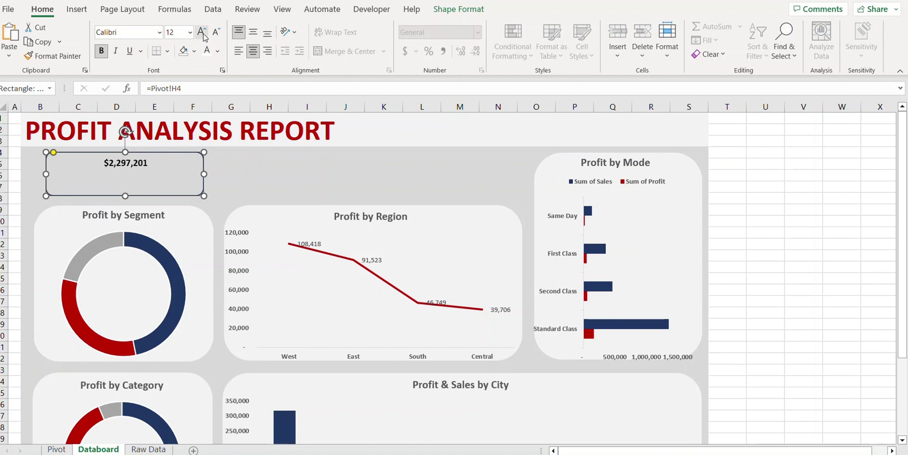
click(203, 35)
click(203, 34)
click(203, 34)
click(203, 34)
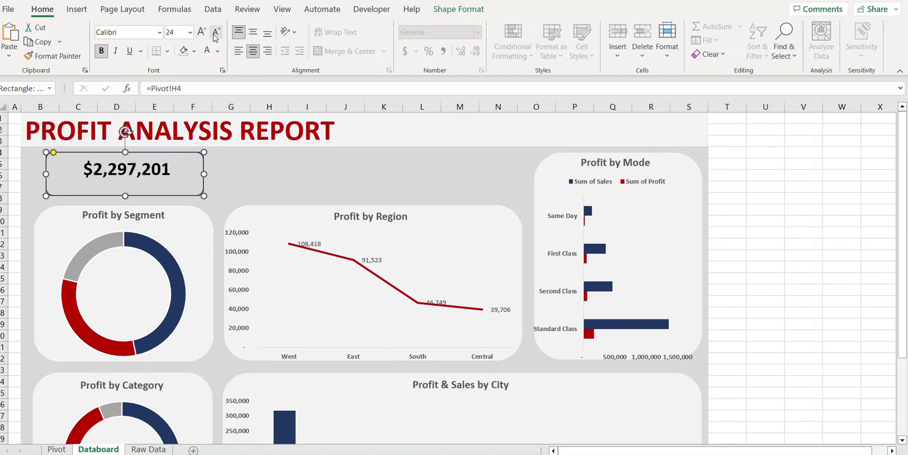
click(215, 33)
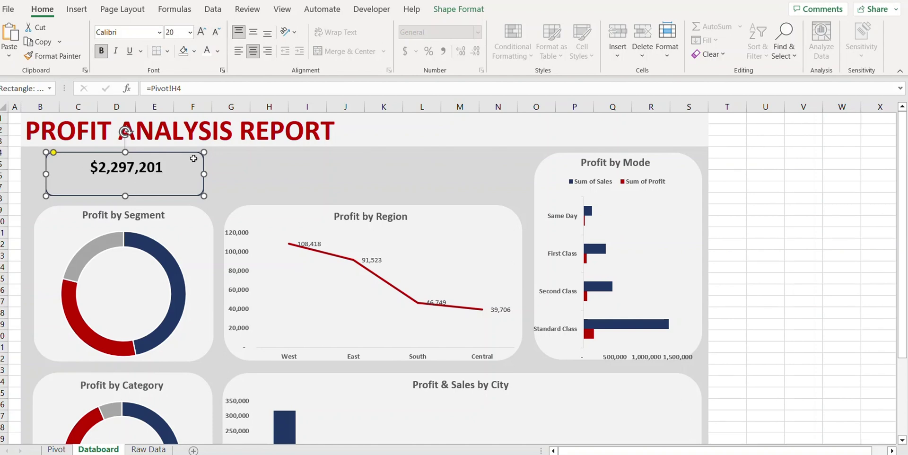
Step: Duplicate the sales shape, place the copy beside it in the same row, and link the copy to the Profit value in Pivot!H7
key(ctrl+d)
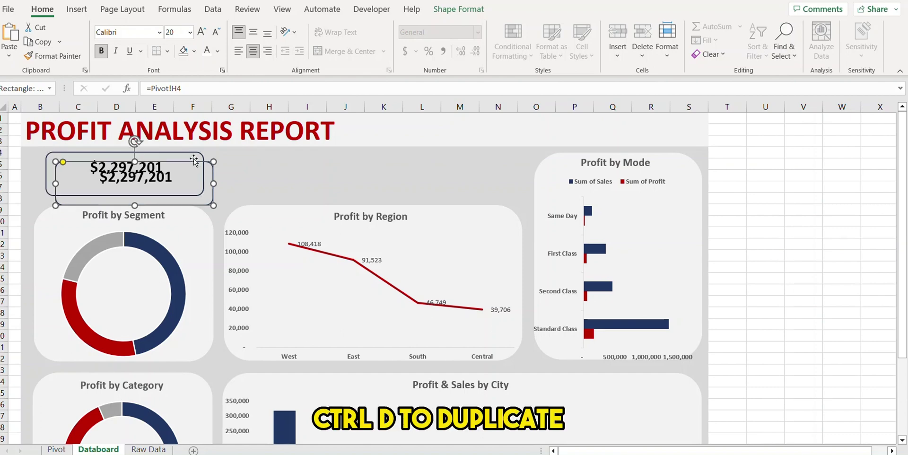
drag(189, 164, 331, 150)
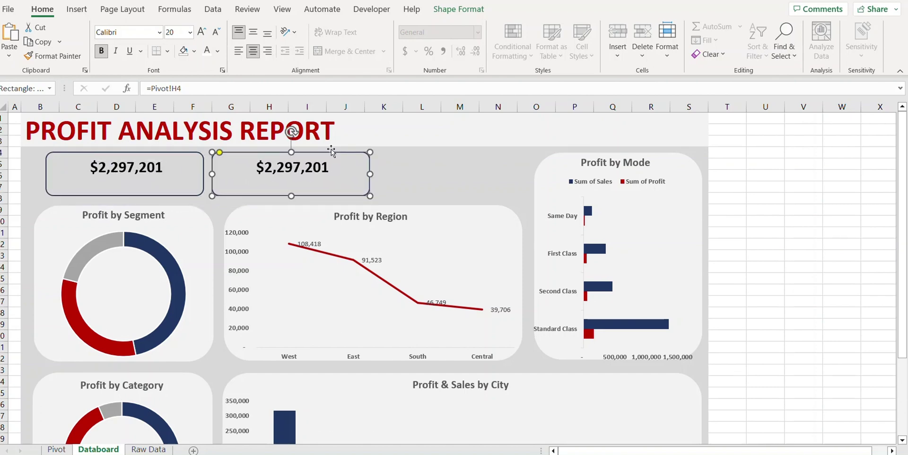
drag(208, 91, 151, 89)
key(BackSpace)
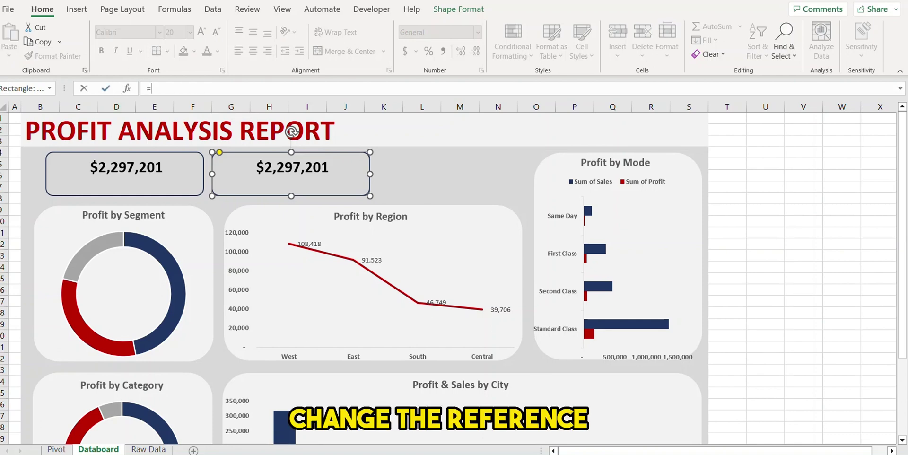
click(65, 449)
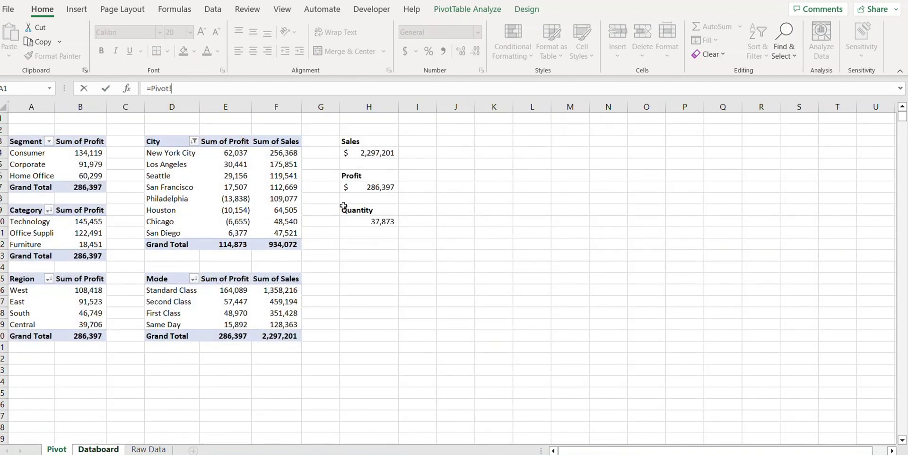
click(366, 188)
key(Return)
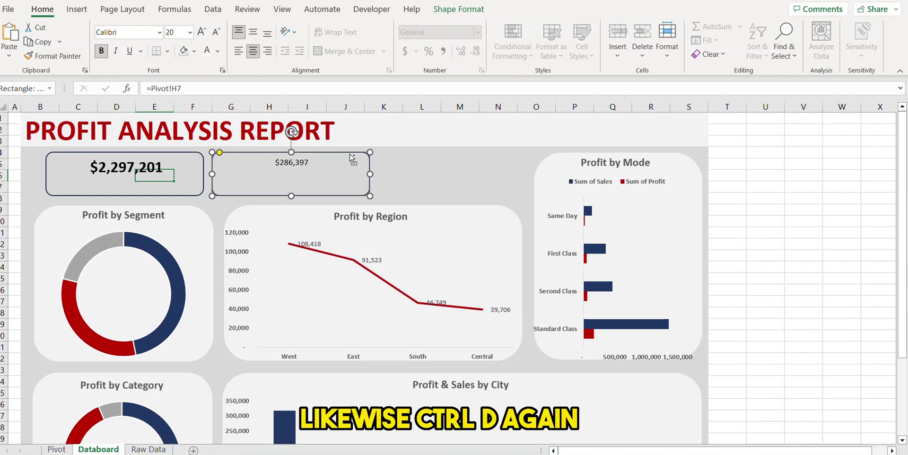
Step: Duplicate the profit shape as a third box and shift the three boxes to fit in a row before the Profit by Mode chart
key(ctrl+d)
drag(458, 161, 453, 161)
click(121, 154)
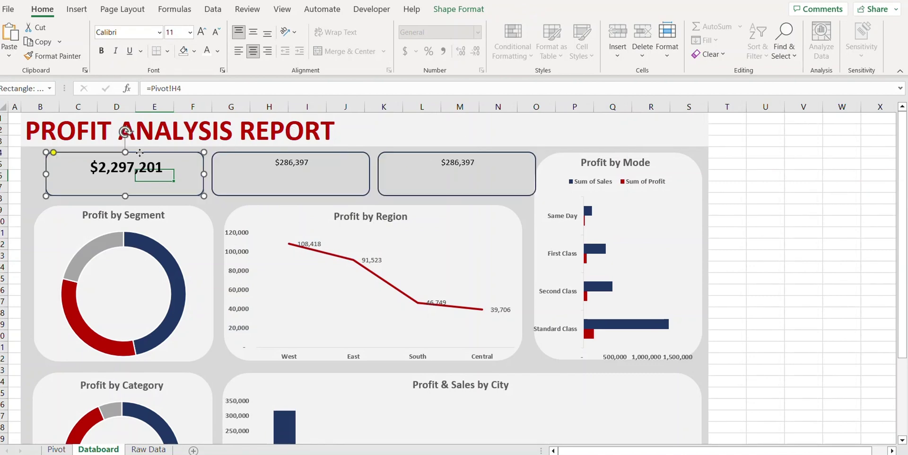
drag(122, 153, 115, 154)
key(Escape)
drag(290, 154, 284, 153)
click(438, 154)
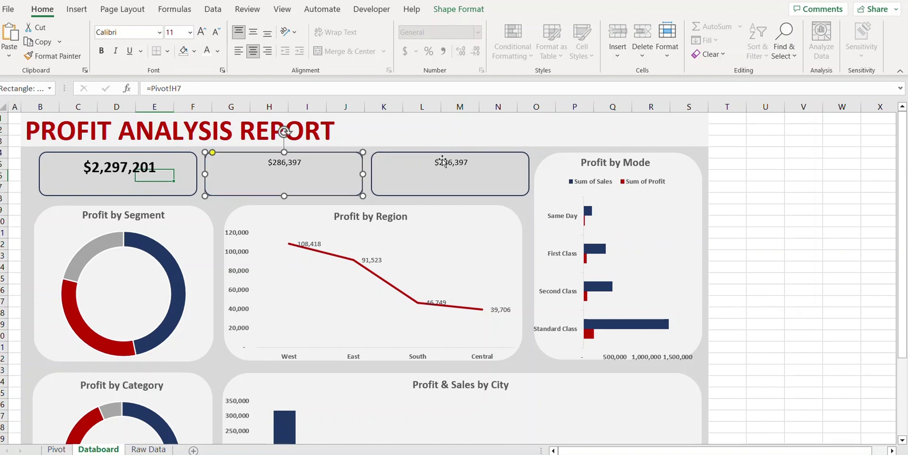
key(Escape)
drag(462, 163, 455, 163)
Step: Change the third shape's reference to the Quantity value in Pivot!H10
drag(208, 93, 106, 90)
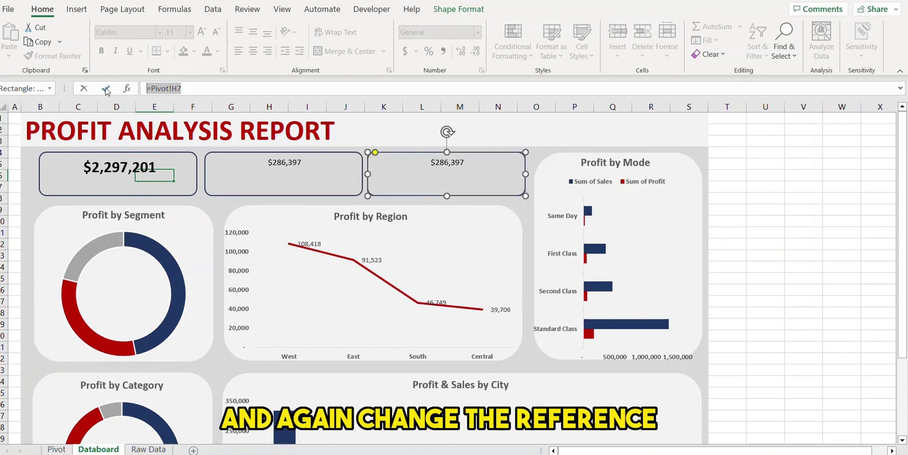
text(=)
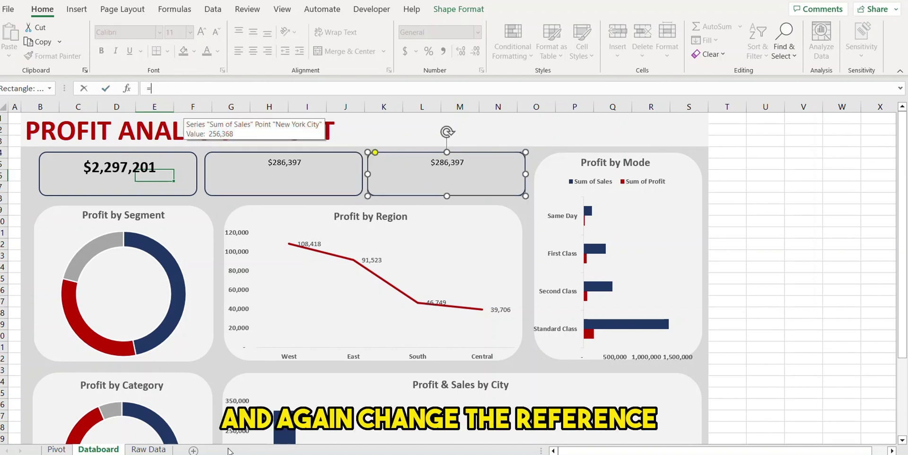
click(69, 450)
click(371, 223)
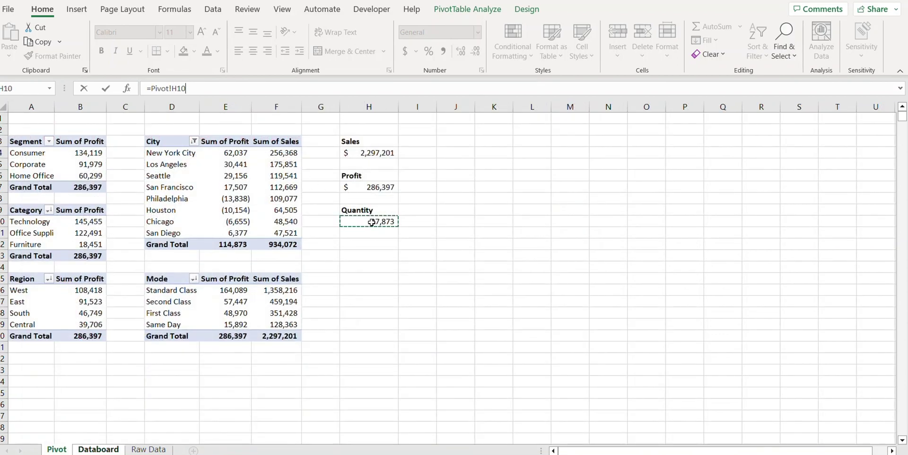
key(Return)
Step: Copy the sales shape's text formatting to the profit and quantity shapes with Format Painter
click(102, 173)
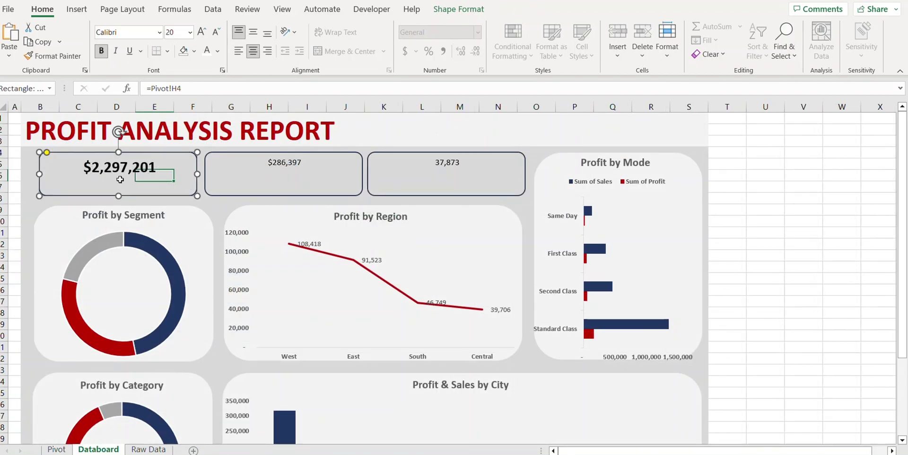
key(Escape)
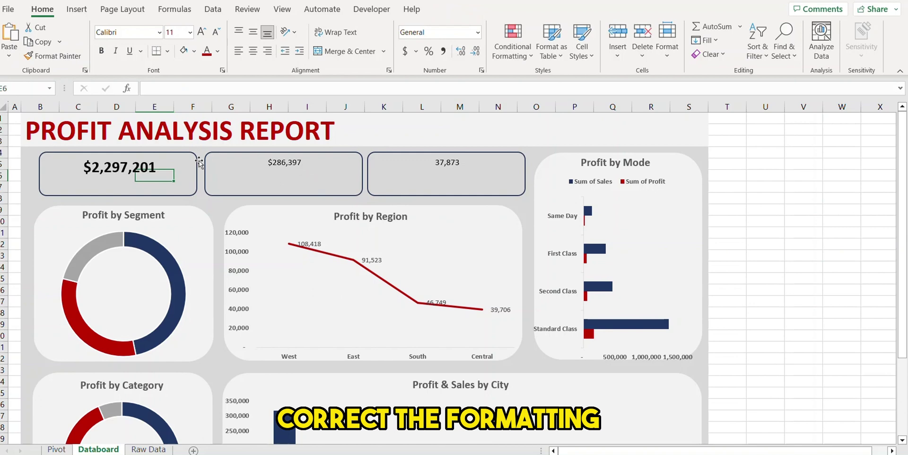
click(199, 161)
click(52, 56)
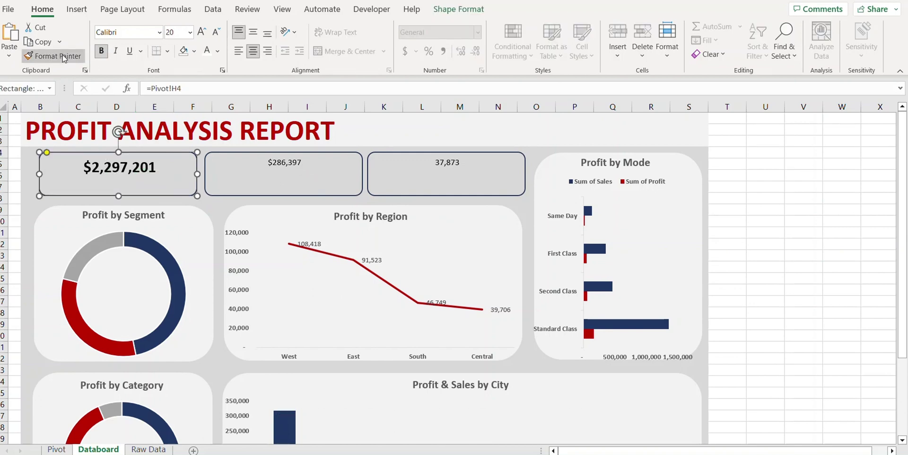
click(335, 151)
click(446, 153)
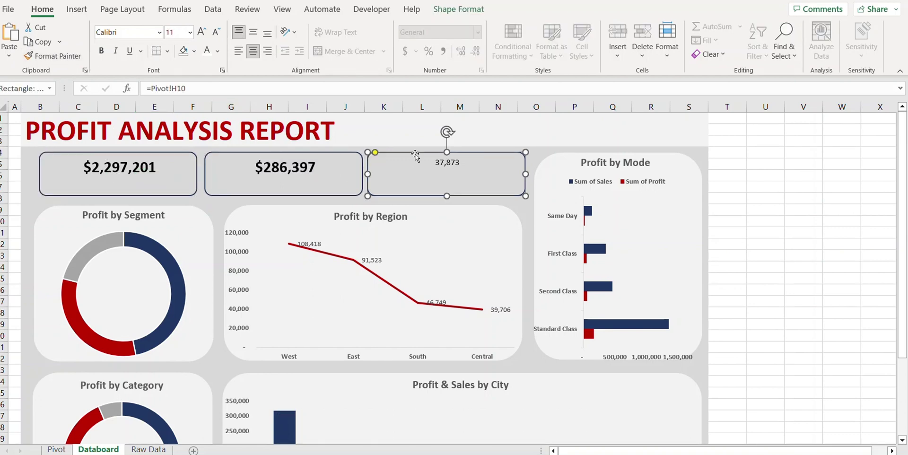
click(243, 154)
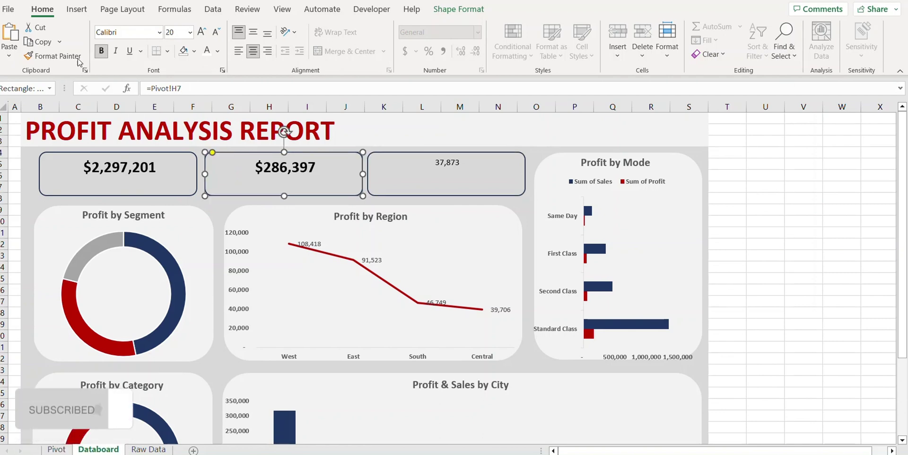
click(52, 55)
click(460, 151)
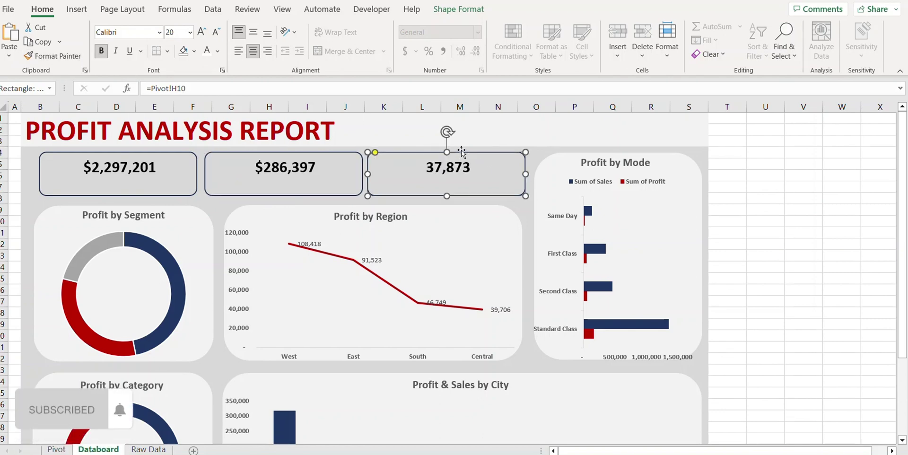
click(770, 221)
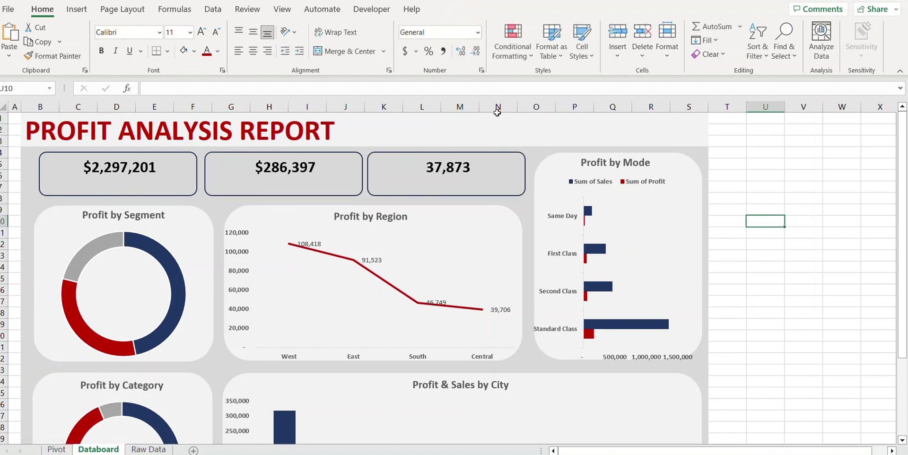
Step: Draw a text box about 1.83" wide and 0.21" high beneath the sales figure, inside its rounded rectangle
click(76, 9)
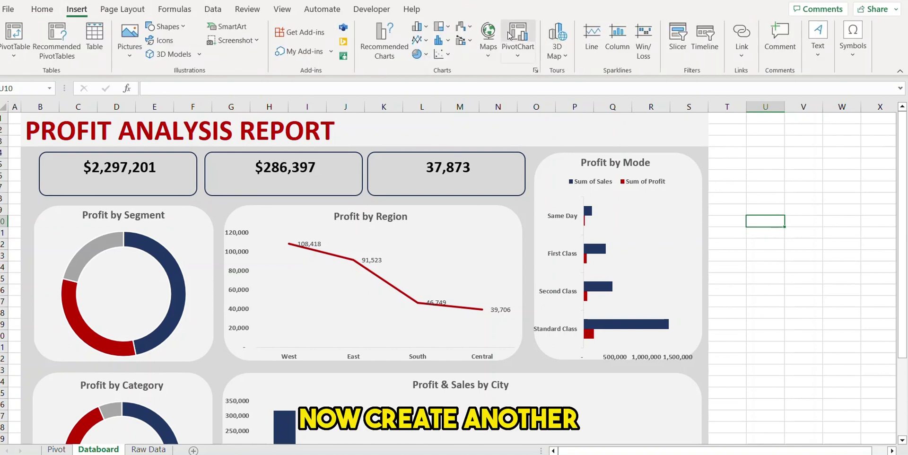
click(817, 43)
click(778, 95)
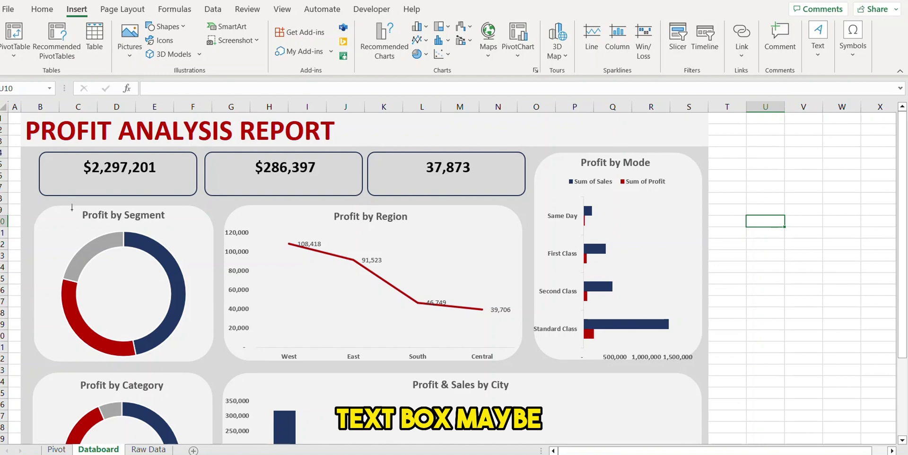
drag(68, 182, 173, 189)
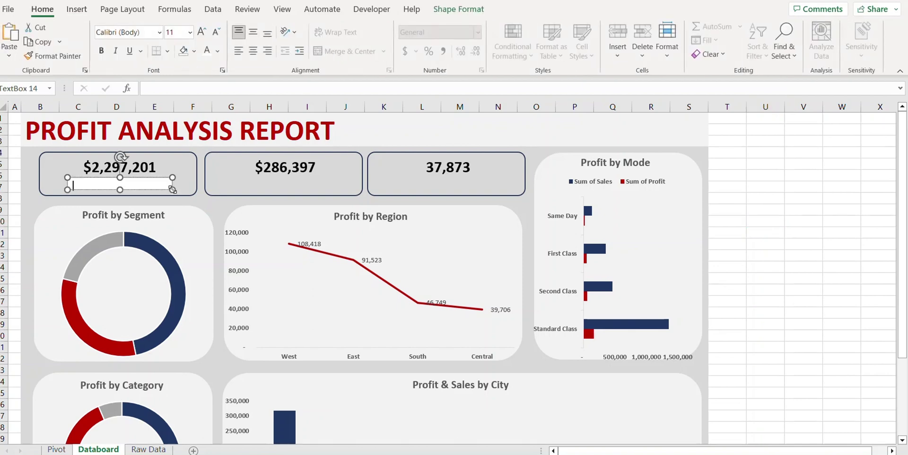
Step: Set the new text box to No Fill and No Outline
click(472, 11)
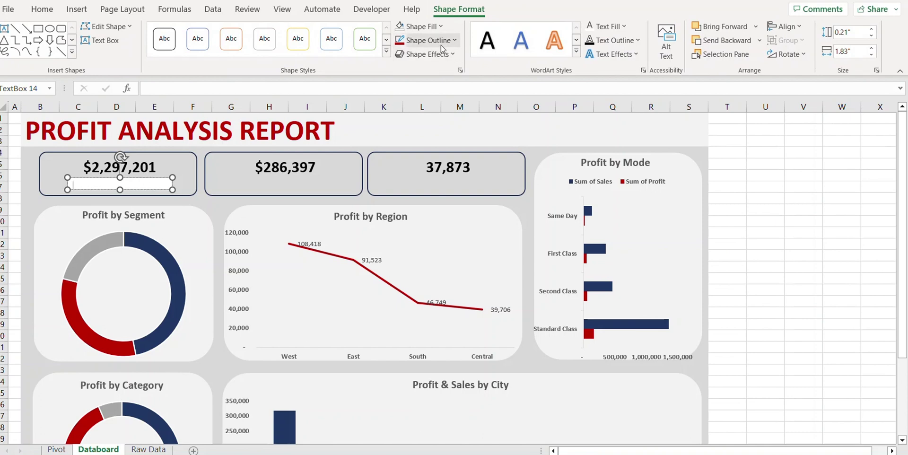
click(435, 28)
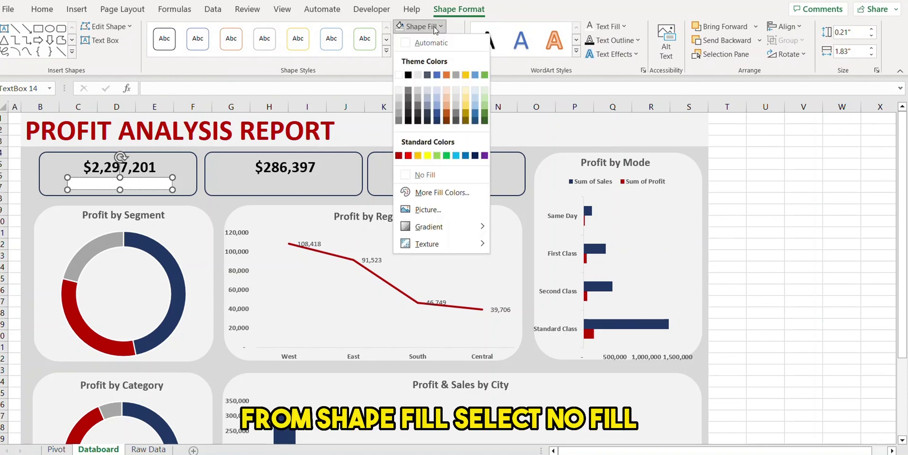
click(425, 174)
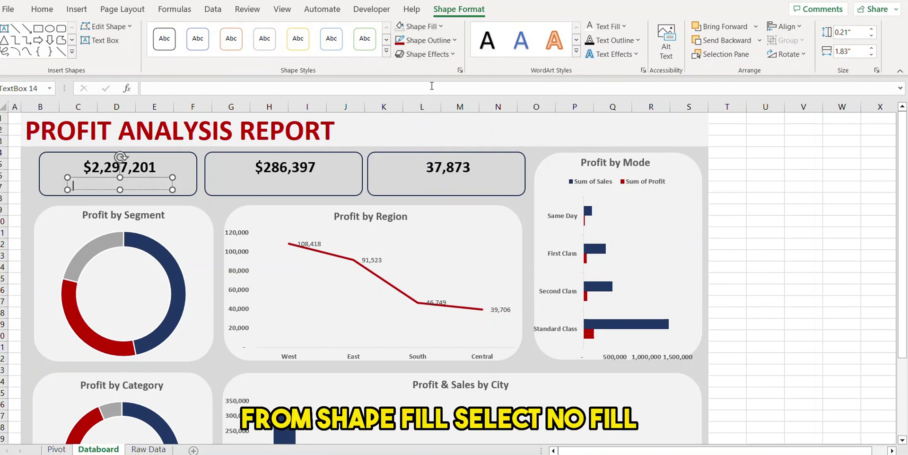
click(430, 42)
click(431, 189)
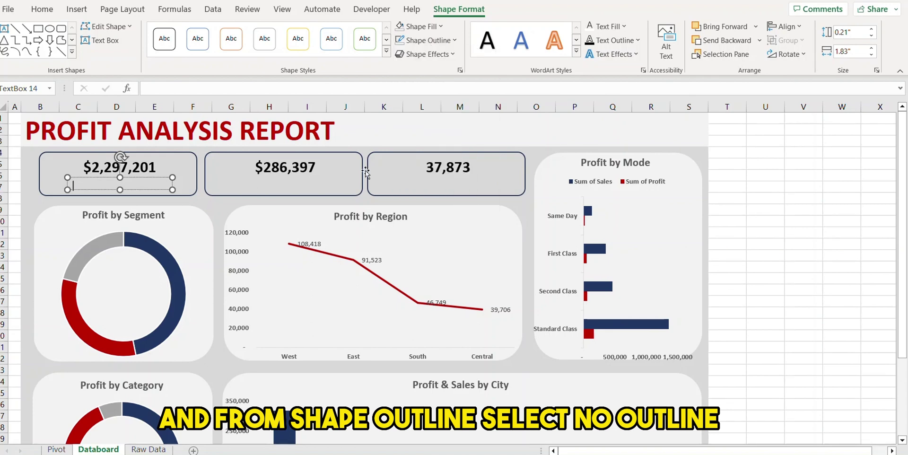
Step: Link the empty text box beneath the sales figure to the Sales heading in Pivot!H3
click(207, 90)
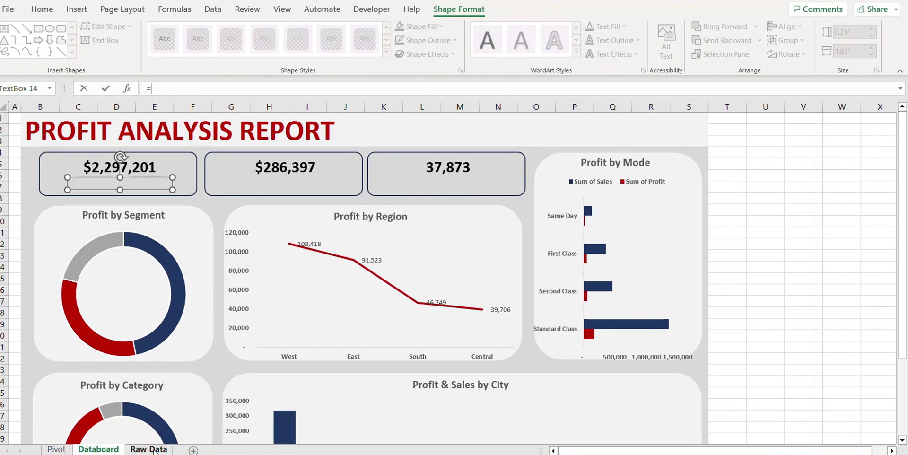
click(63, 451)
click(352, 141)
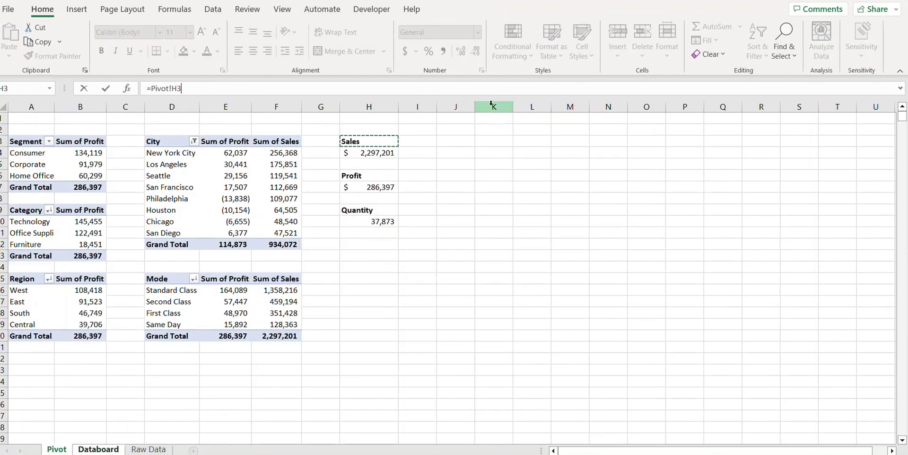
key(Return)
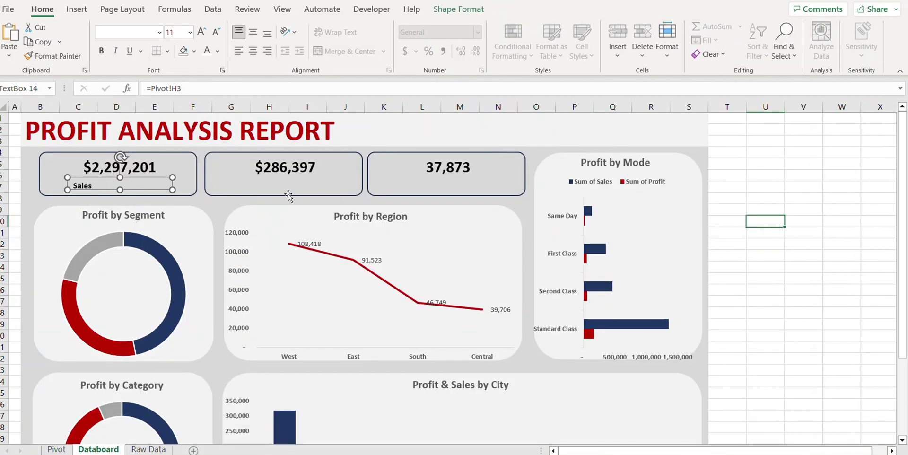
click(744, 270)
Step: Center the Sales label horizontally and vertically in its text box and enlarge its font to size 16
click(116, 191)
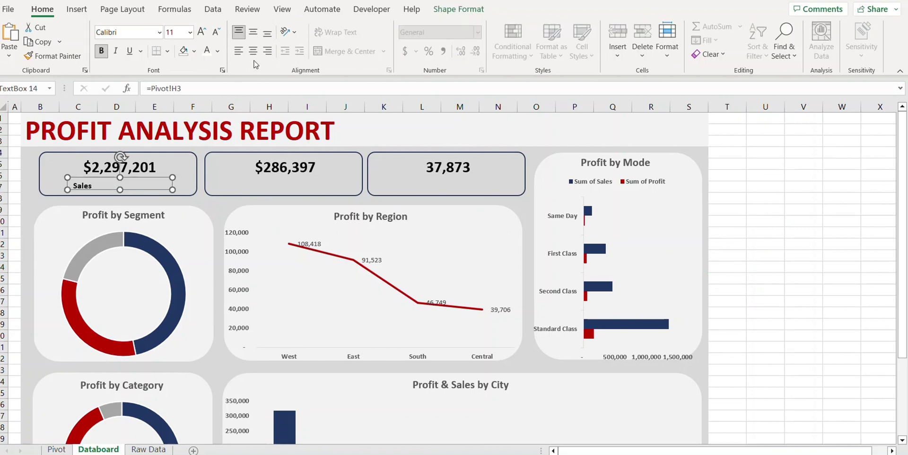
click(253, 37)
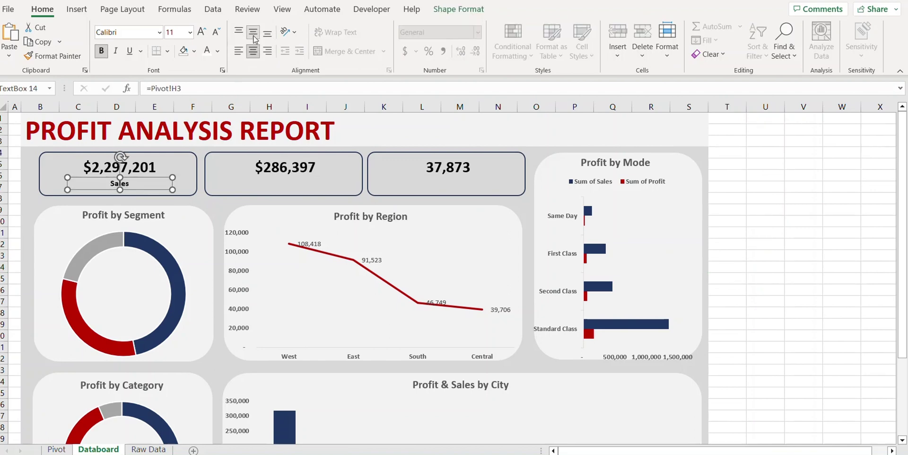
click(202, 32)
click(202, 32)
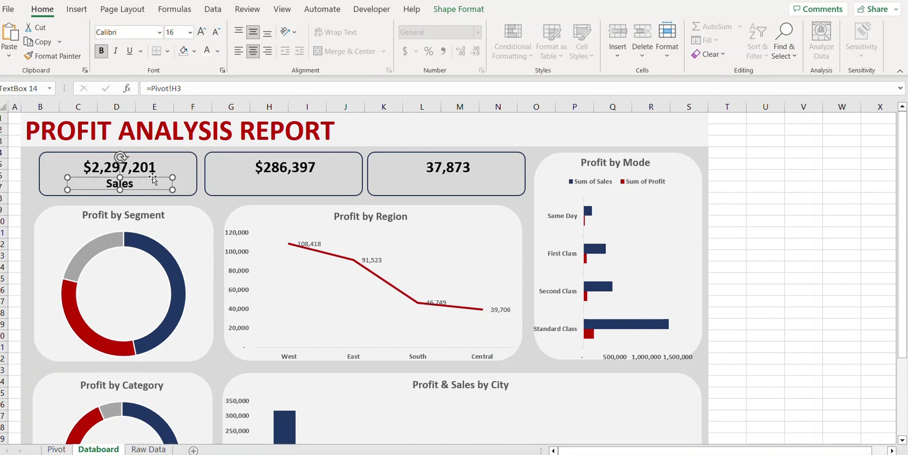
Step: Duplicate the Sales label, place the copy beneath the profit figure and link it to the Profit heading in Pivot!H6
key(ctrl+d)
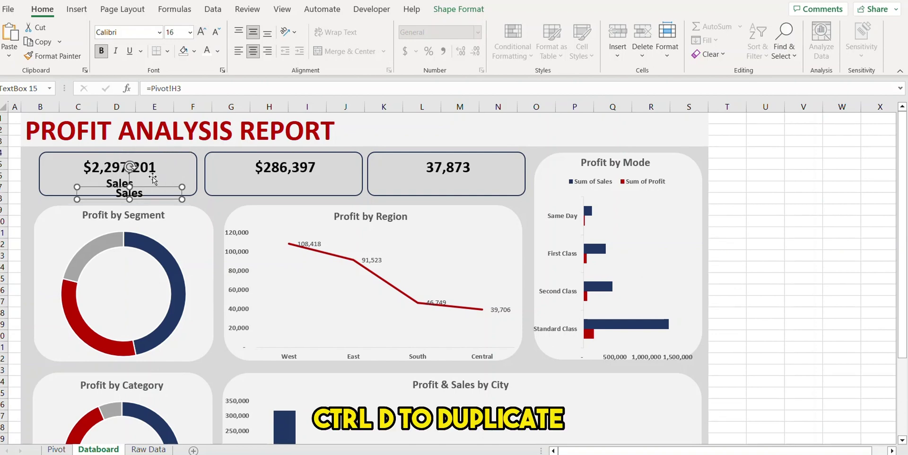
drag(155, 192, 311, 179)
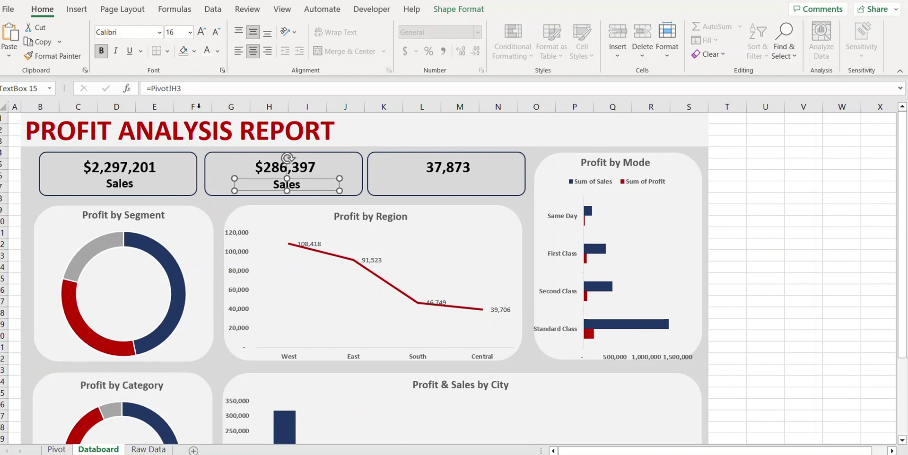
triple_click(163, 88)
text(=)
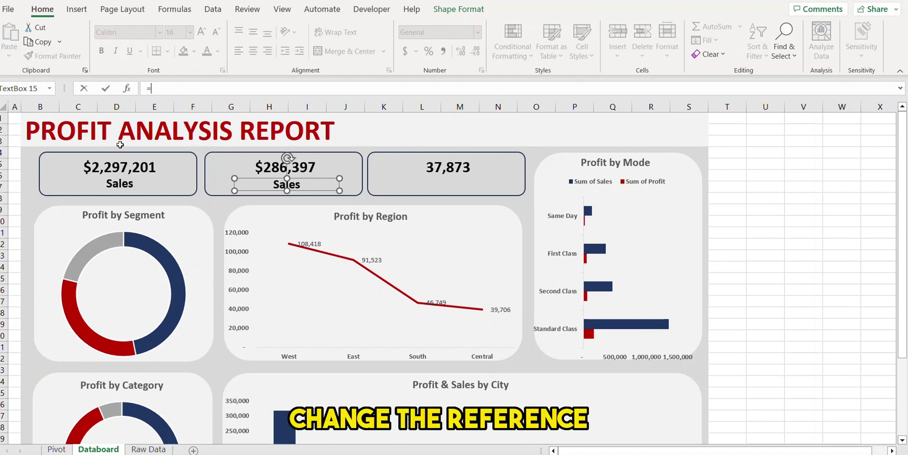
click(56, 449)
click(360, 175)
key(Return)
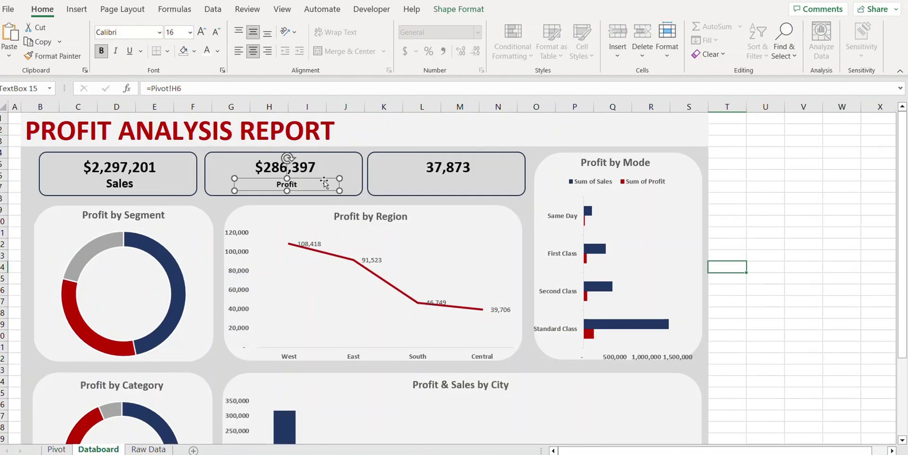
Step: Duplicate the Profit label beneath the quantity figure and link the copy to the Quantity heading in Pivot!H9
key(ctrl+d)
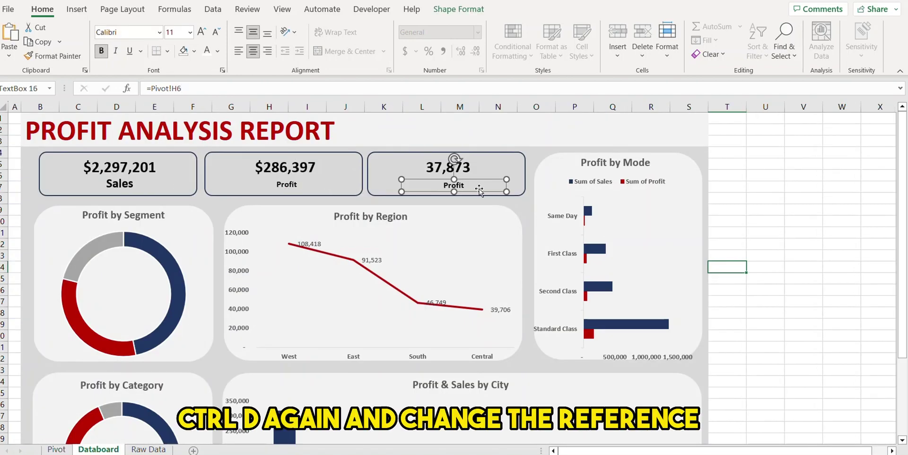
drag(192, 87, 147, 88)
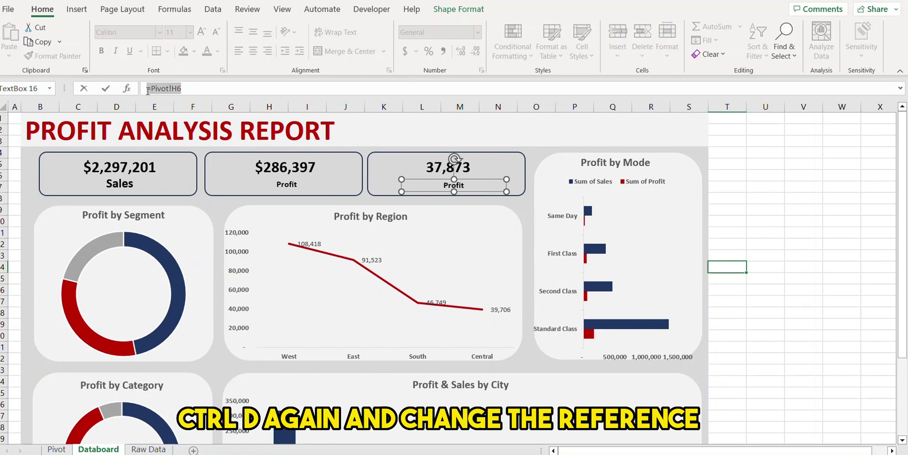
text(=)
click(57, 449)
click(358, 211)
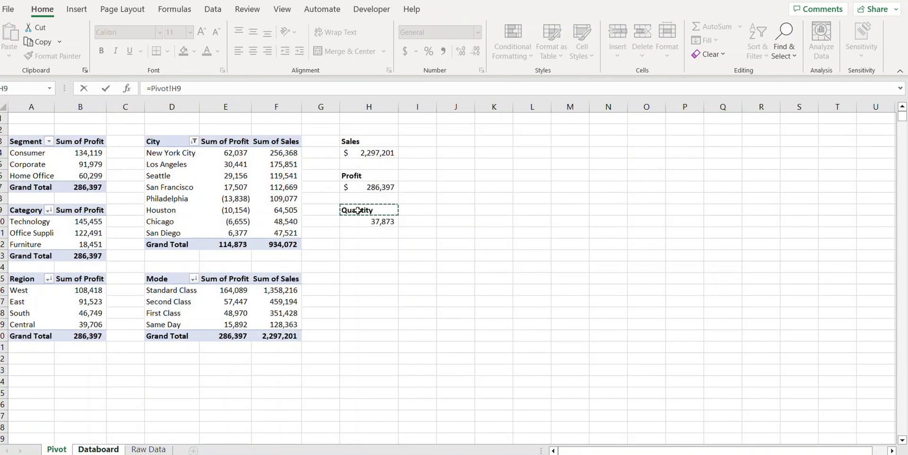
key(Return)
Step: Copy the Sales label's text formatting to the Profit and Quantity labels with Format Painter
click(150, 186)
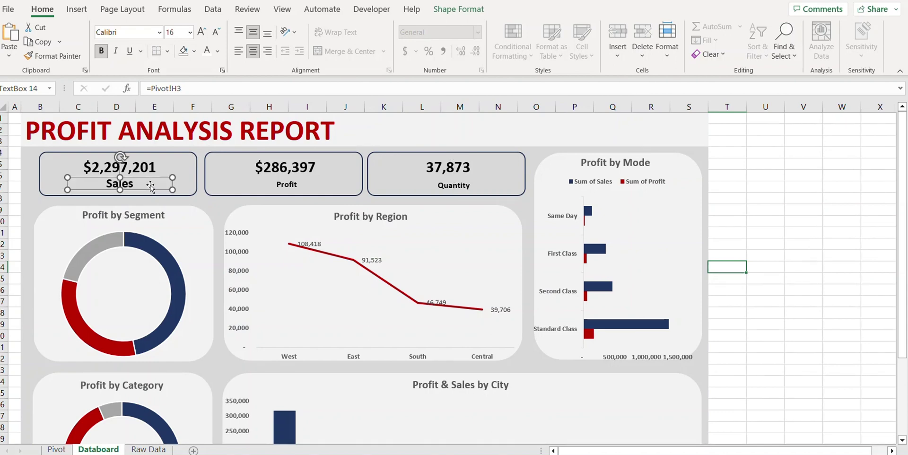
click(59, 56)
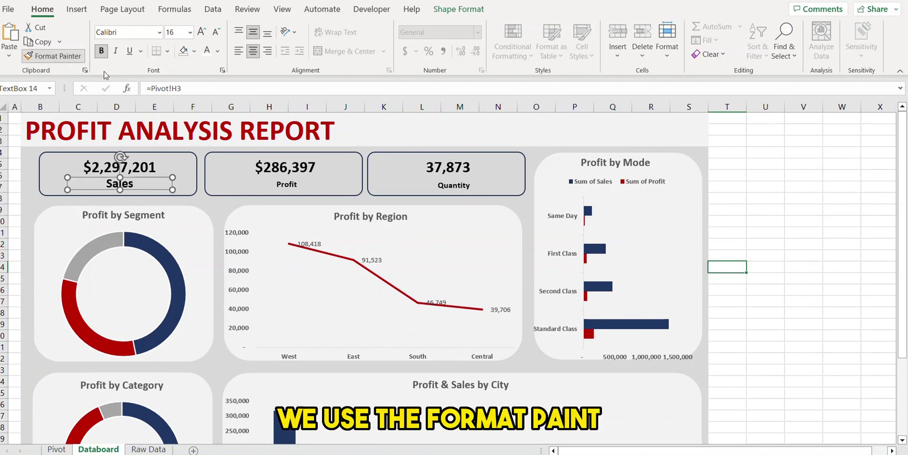
click(296, 185)
click(458, 185)
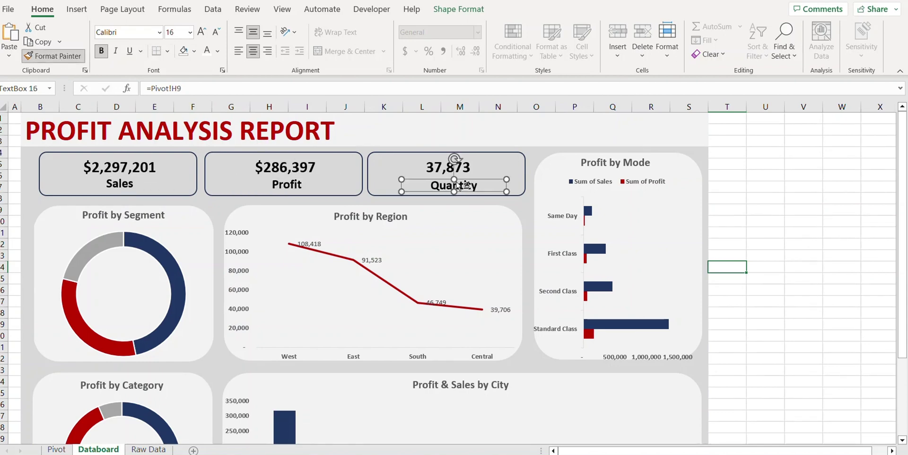
click(736, 235)
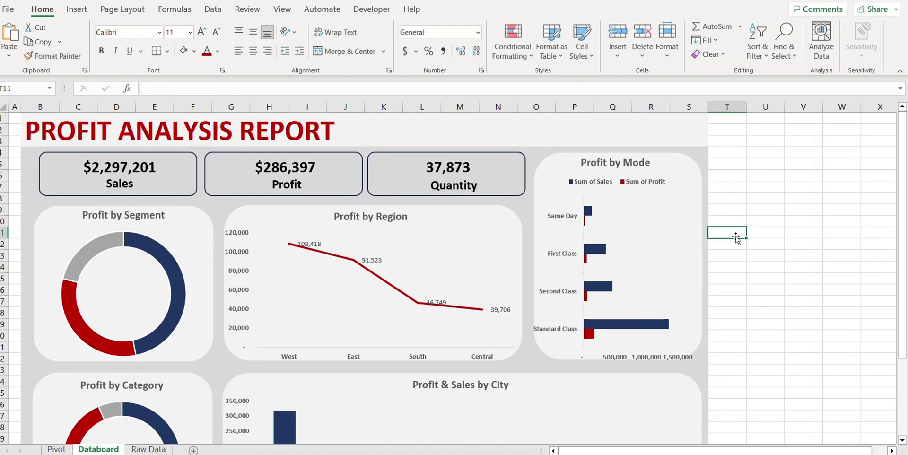
scroll(736, 235, down, 5)
scroll(736, 235, up, 5)
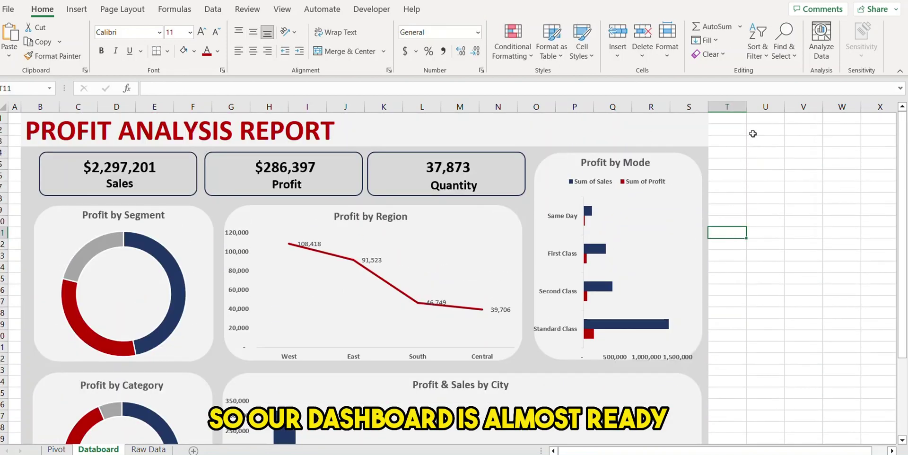
click(725, 164)
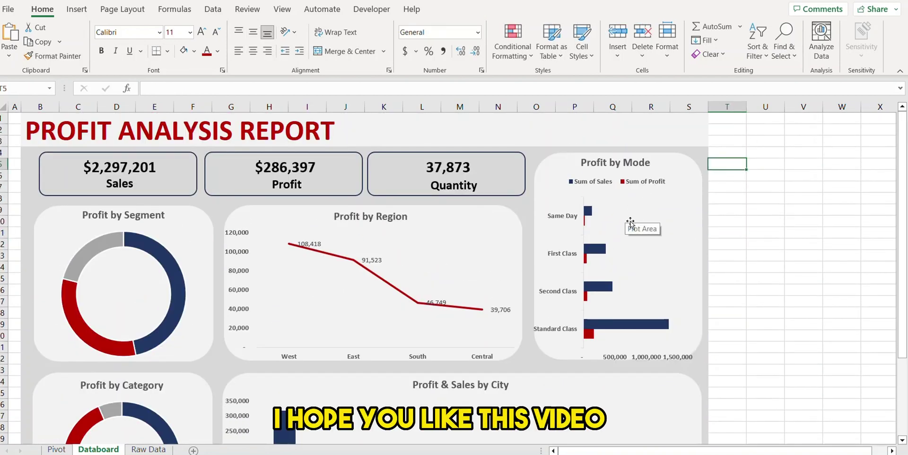